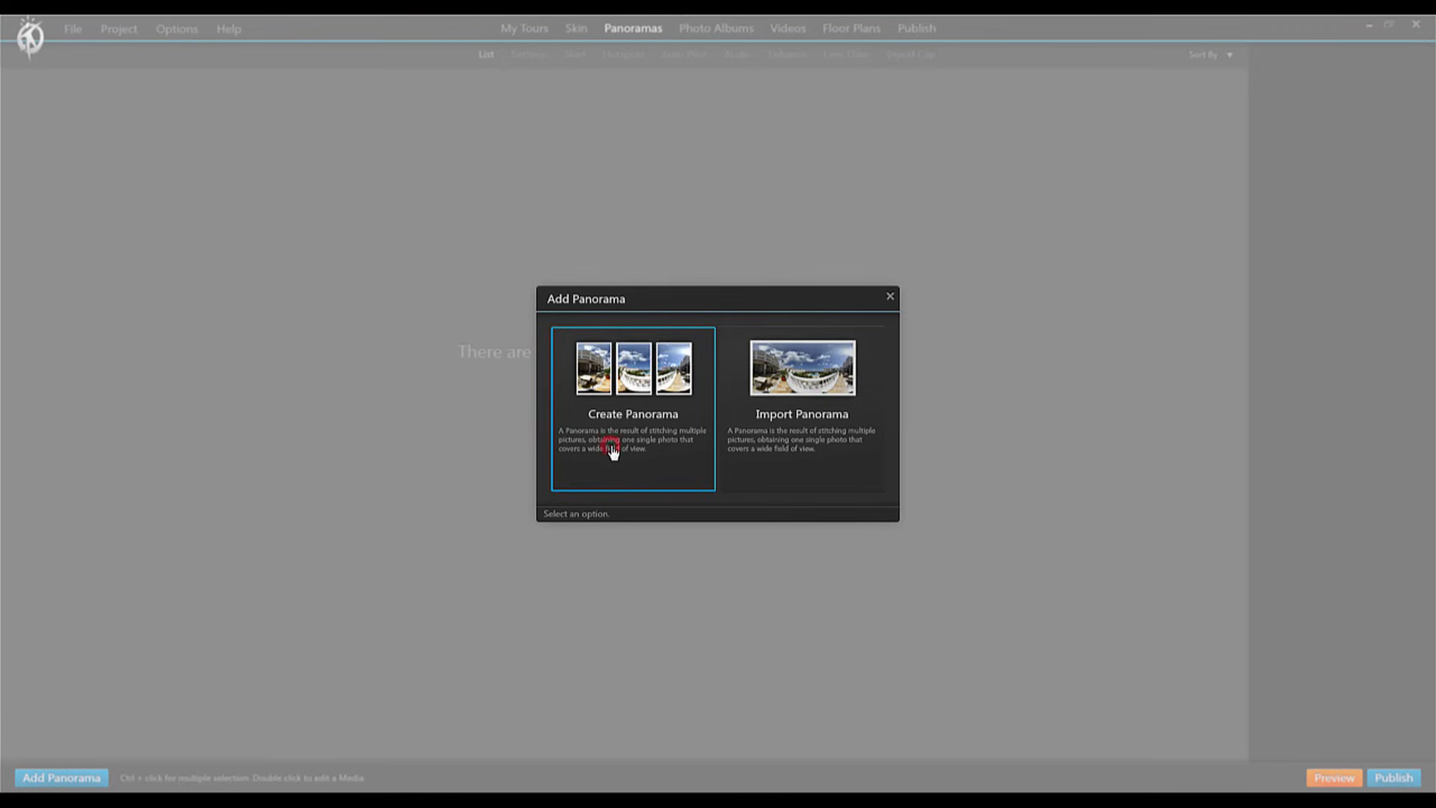
Step: Start importing a ready-made panorama from the Add Panorama dialog
left_click(801, 415)
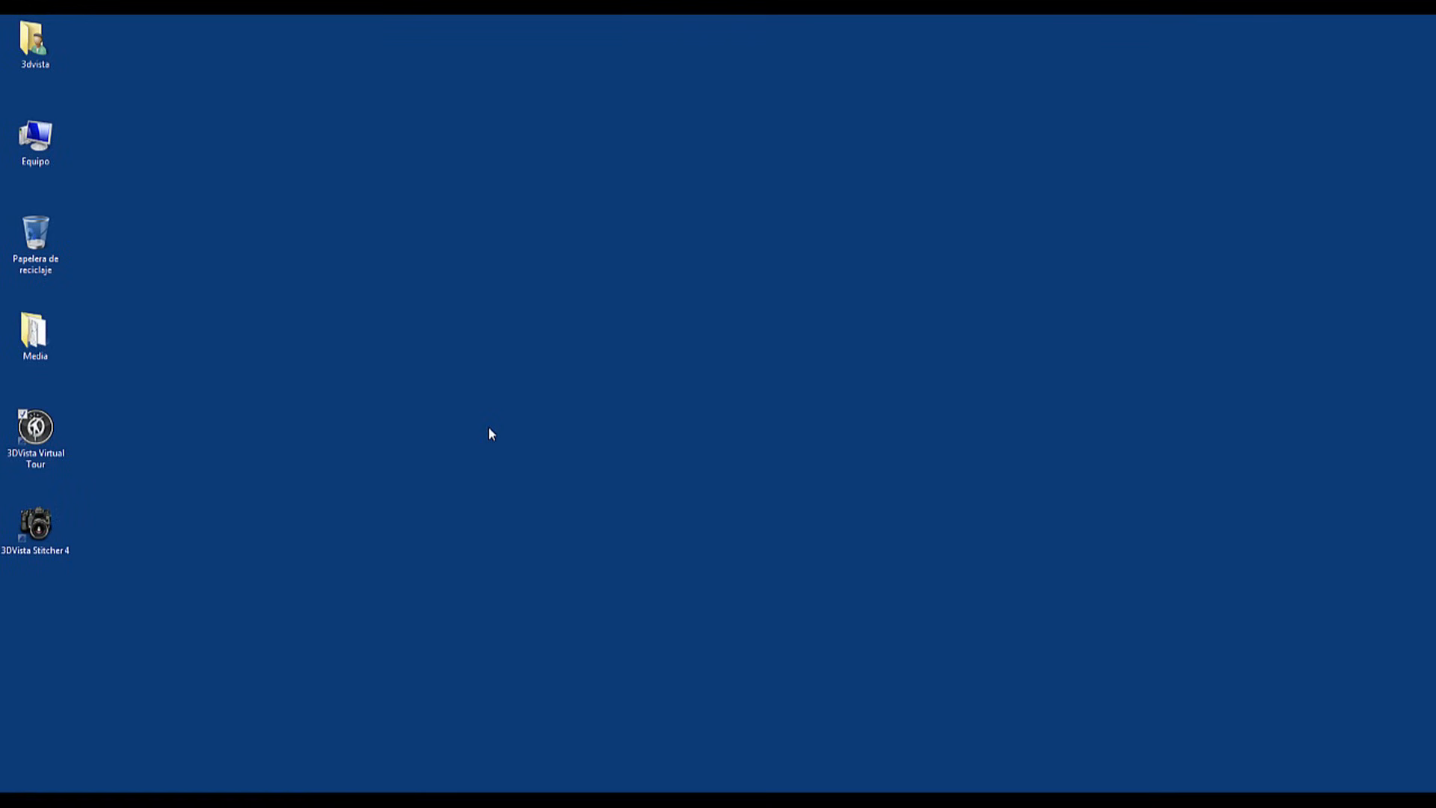
Step: Launch 3DVista Virtual Tour from its desktop icon
left_click(36, 433)
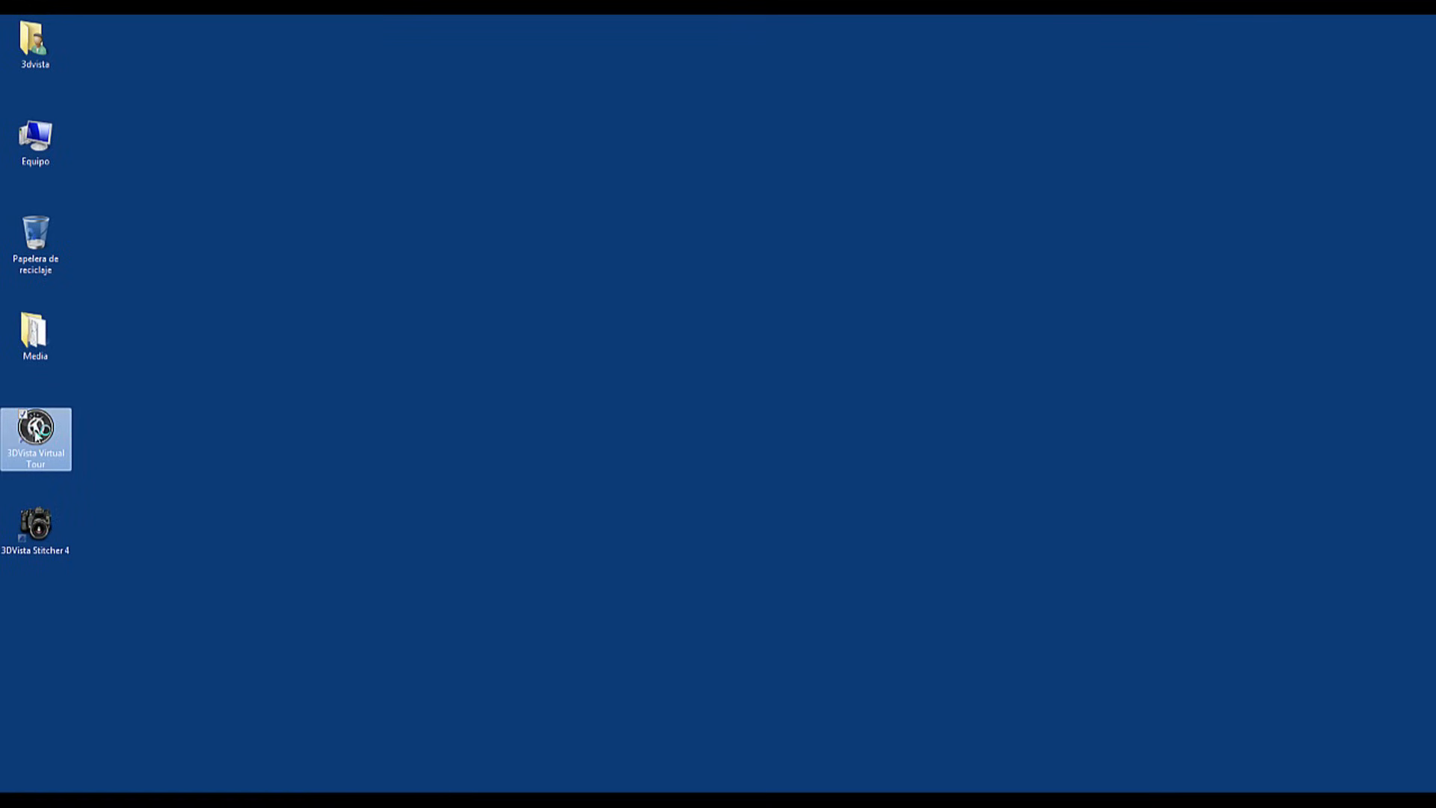
double_click(39, 433)
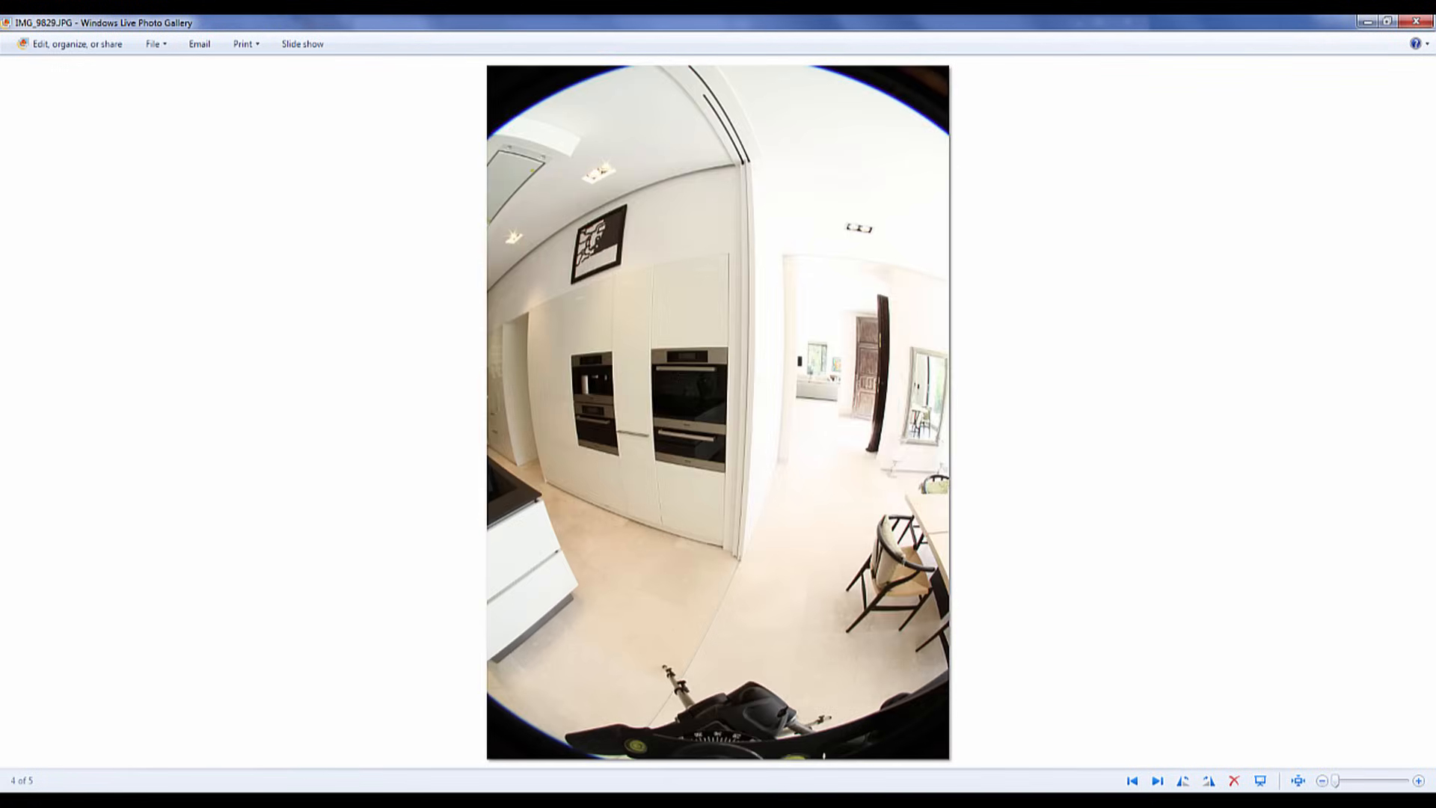
key("Right")
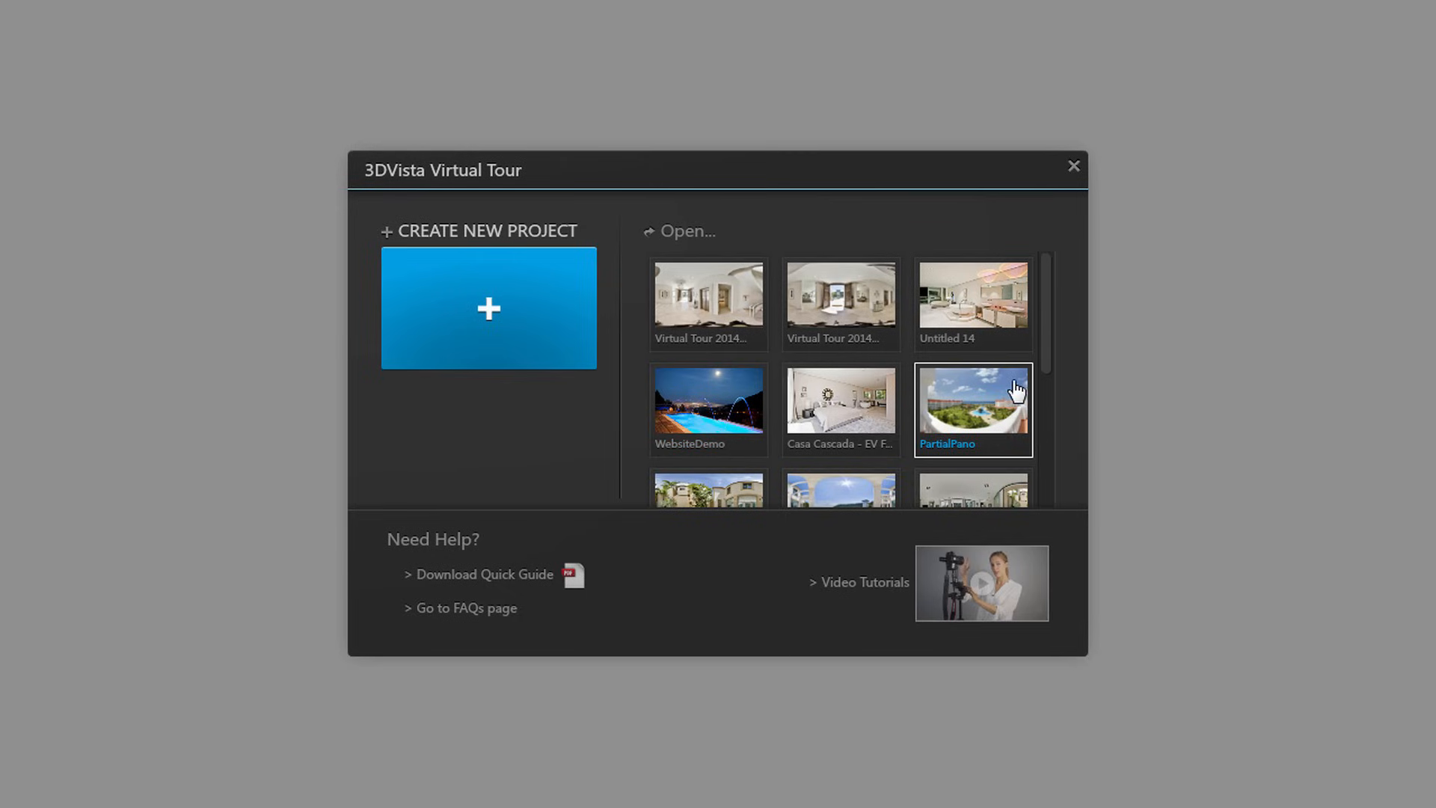
Step: Start a new tour project from the start dialog
left_click(459, 333)
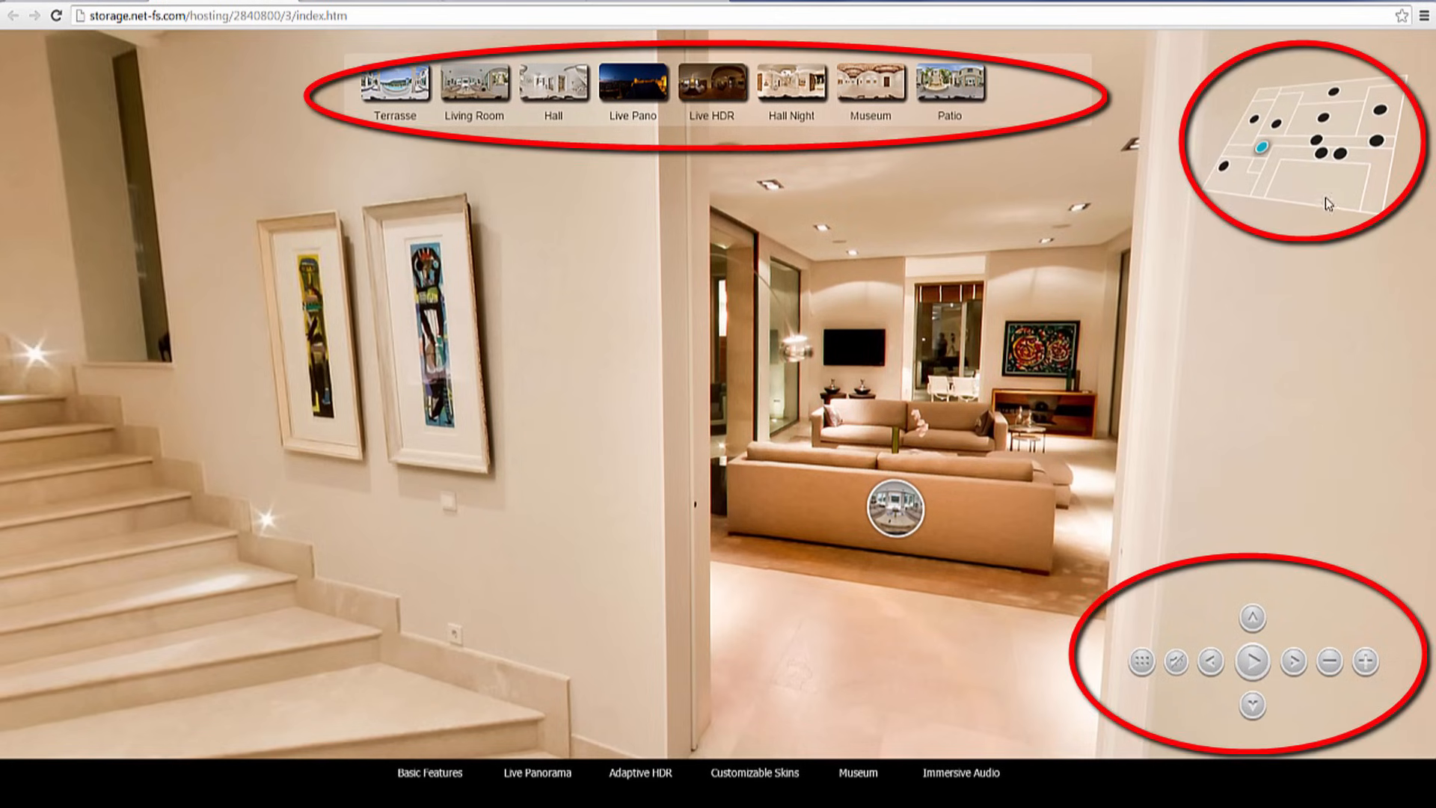
Step: Zoom into the sample house panorama and back out in the browser tour
left_click(1364, 661)
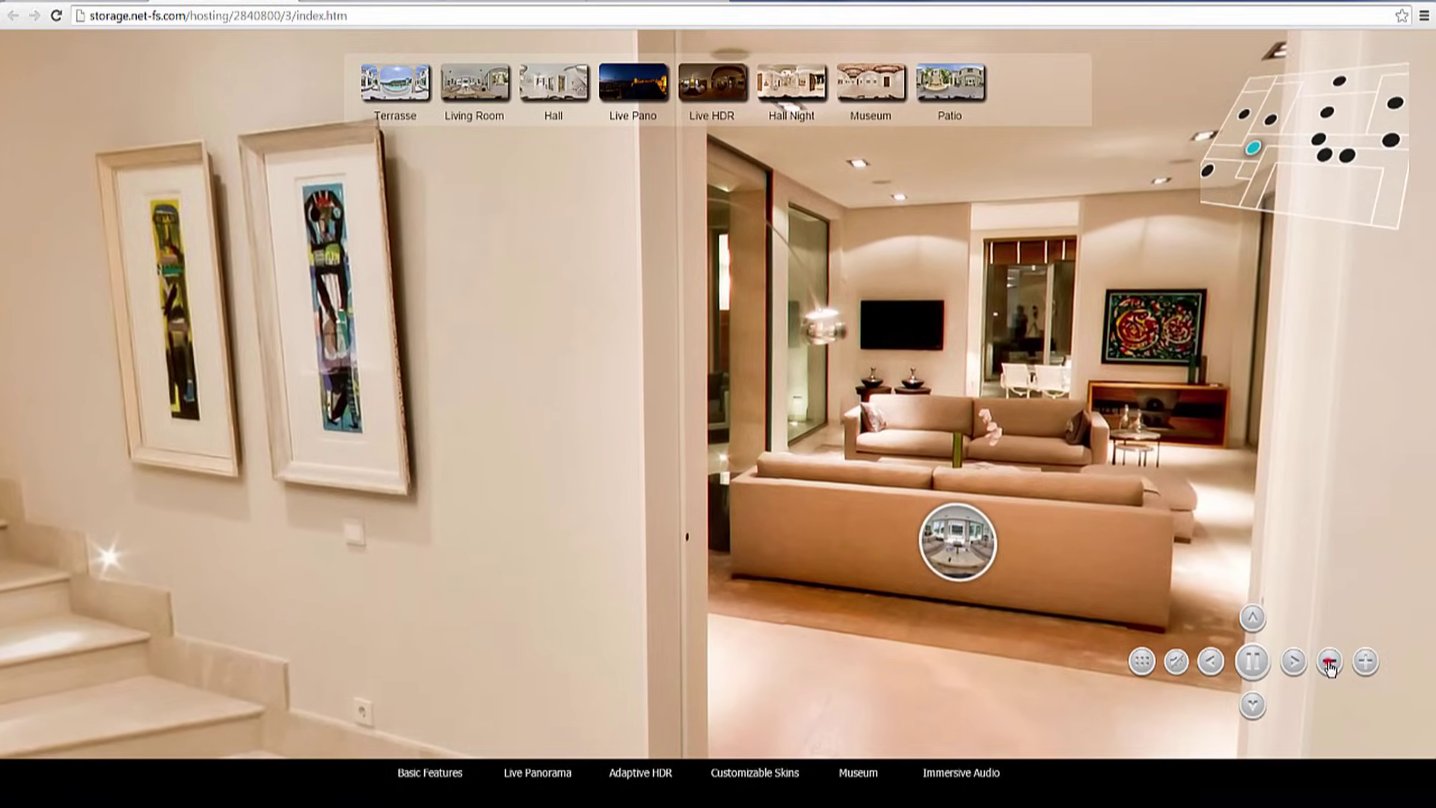
left_click(1330, 666)
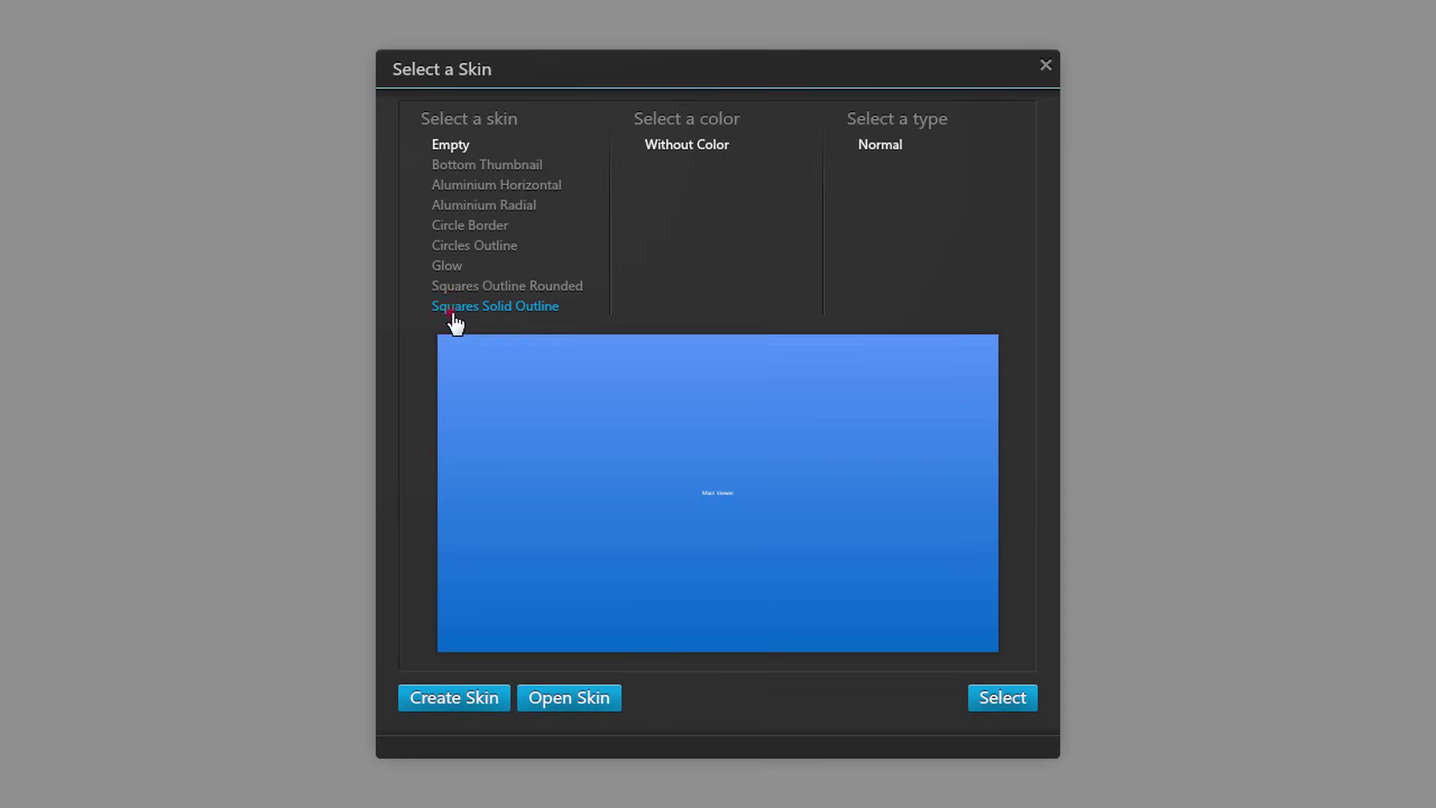
Step: Preview Squares Solid Outline, Circle Border and Aluminium Horizontal skins, then confirm Empty for the project
left_click(454, 308)
left_click(466, 226)
left_click(472, 190)
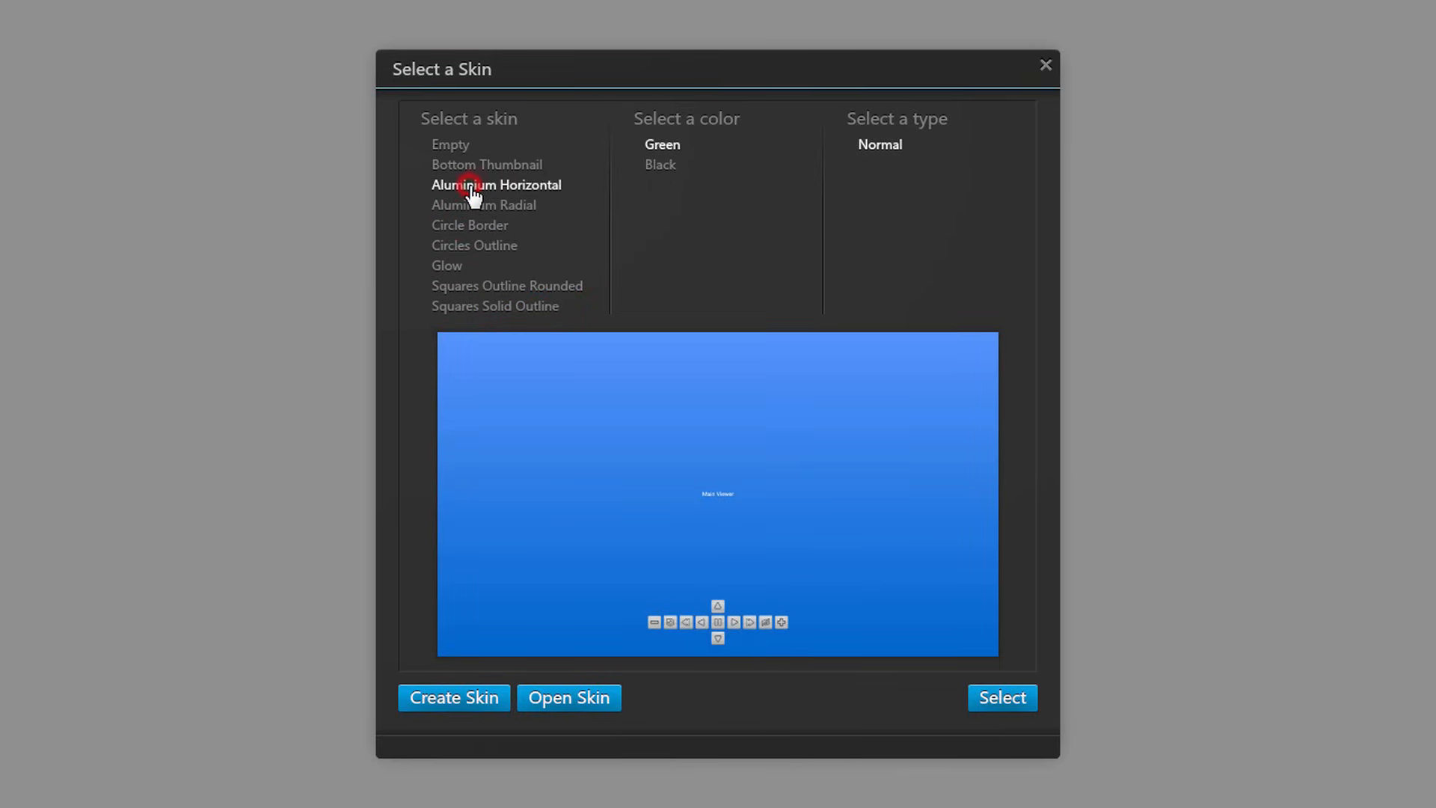
left_click(449, 144)
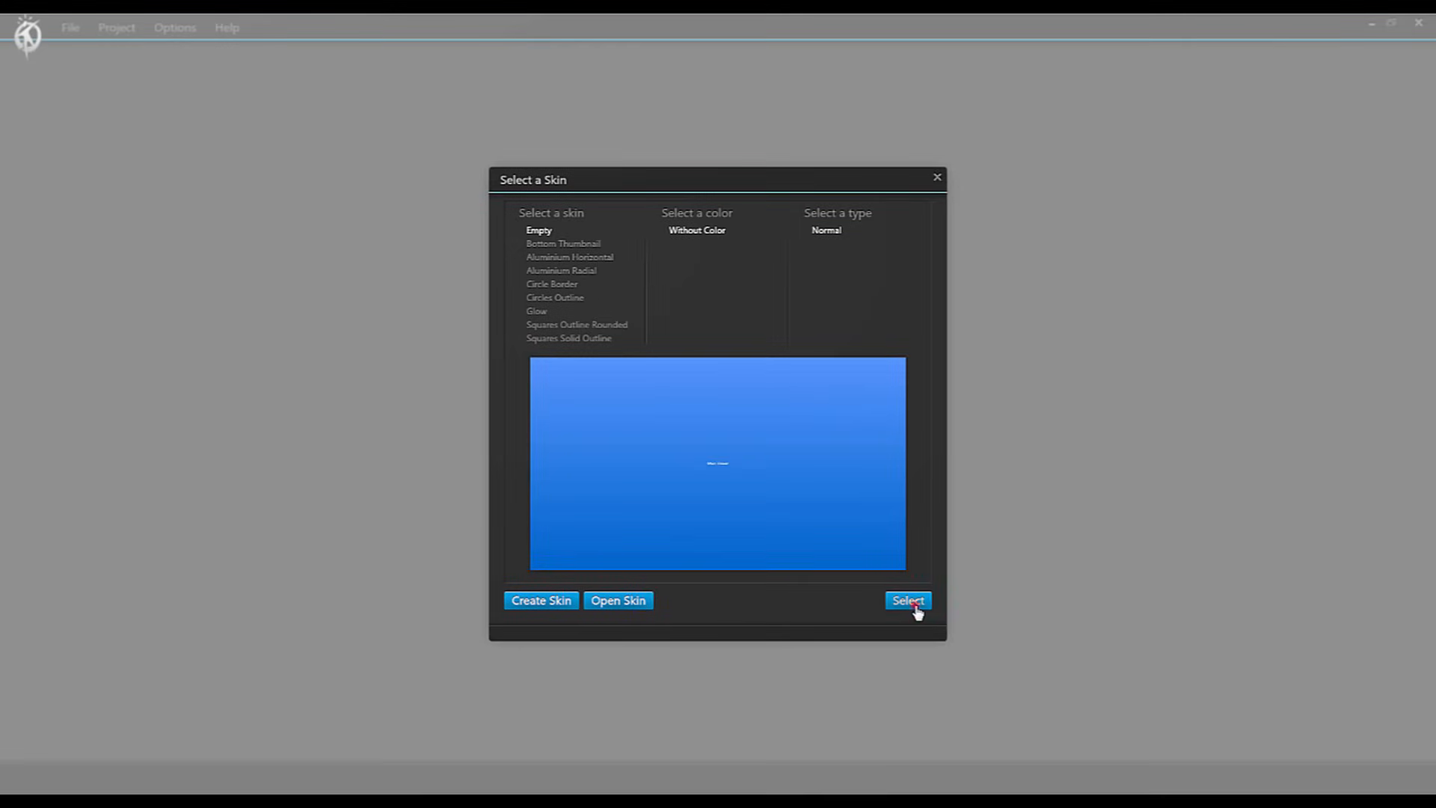
left_click(908, 600)
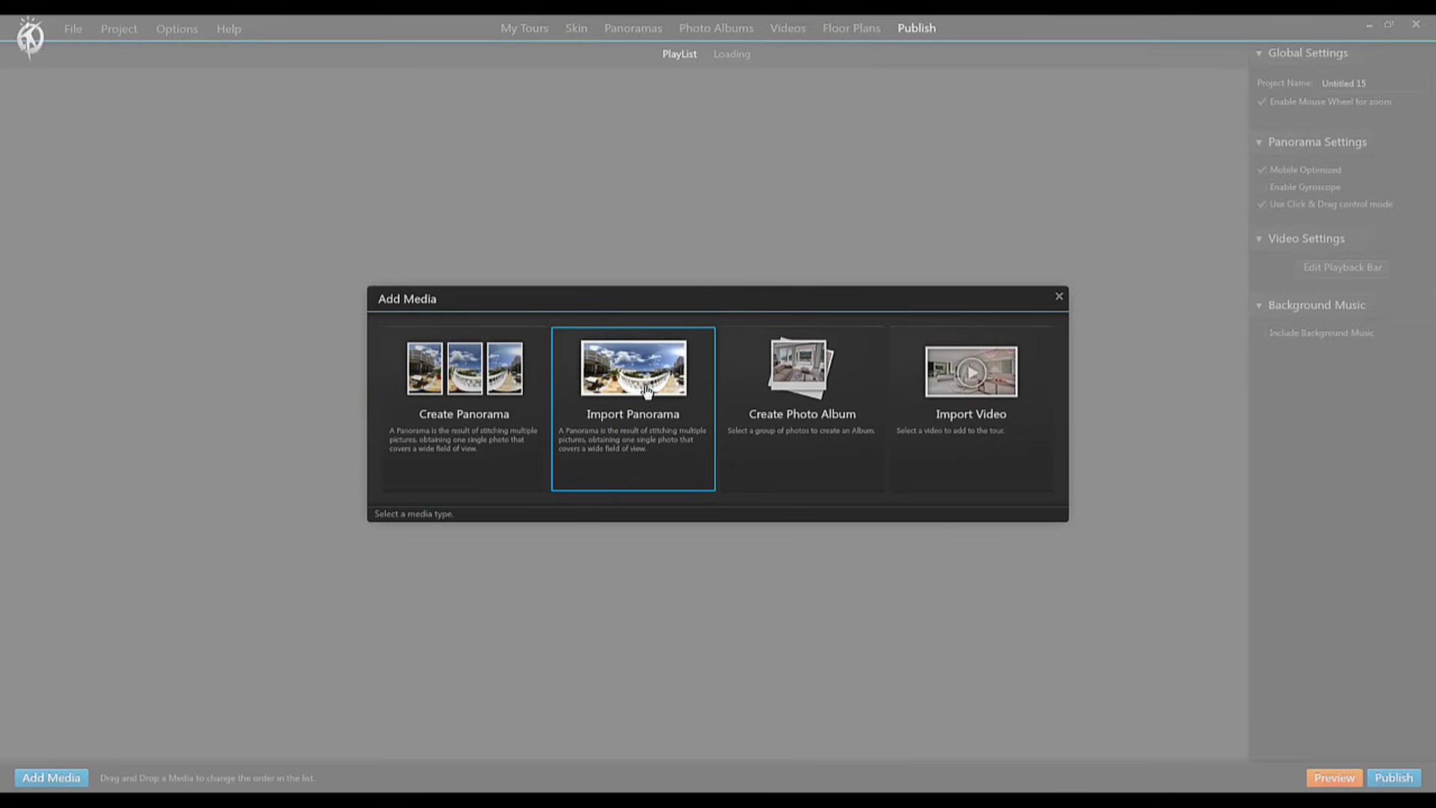
Step: Choose Import Panorama and the Standard single-image panorama type
left_click(620, 387)
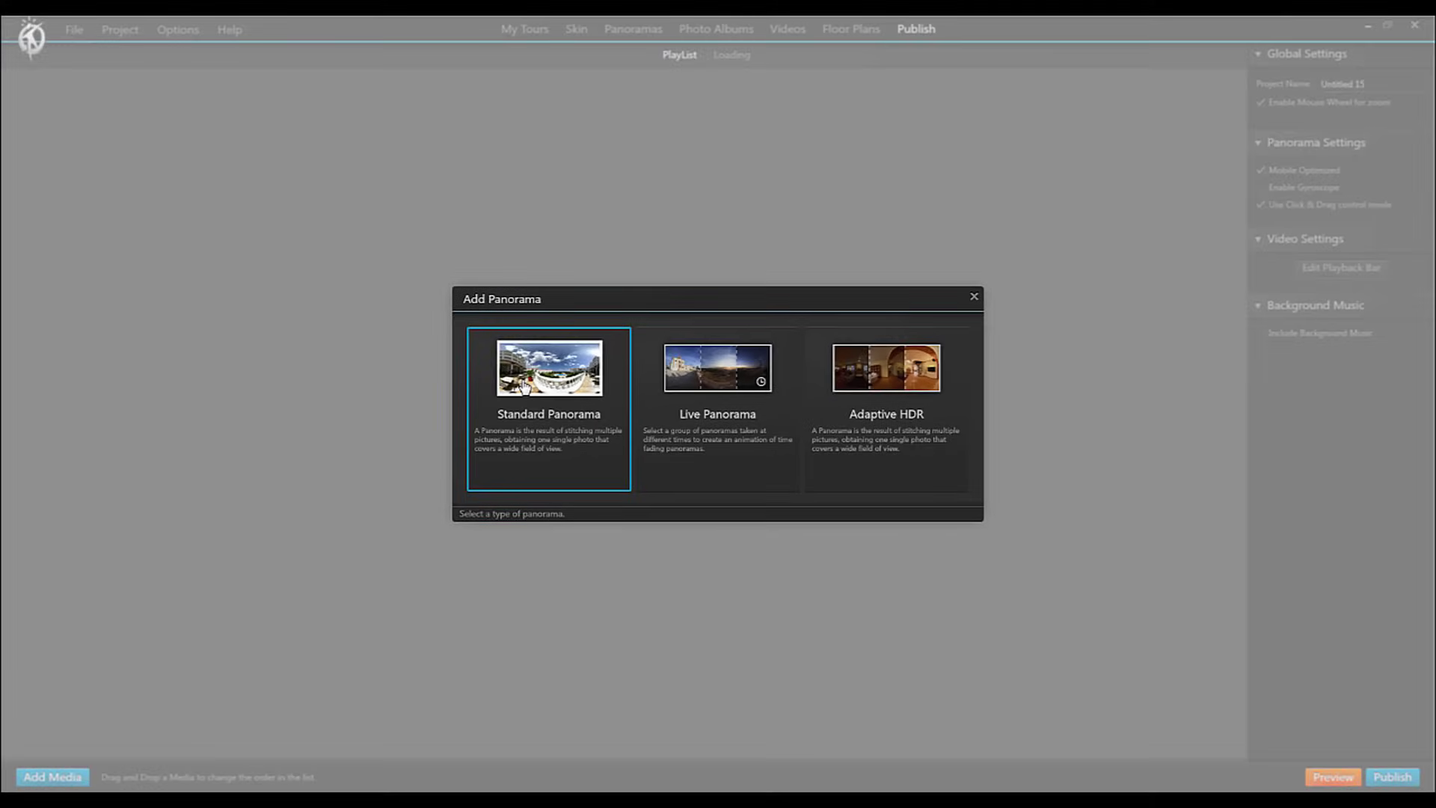
left_click(523, 385)
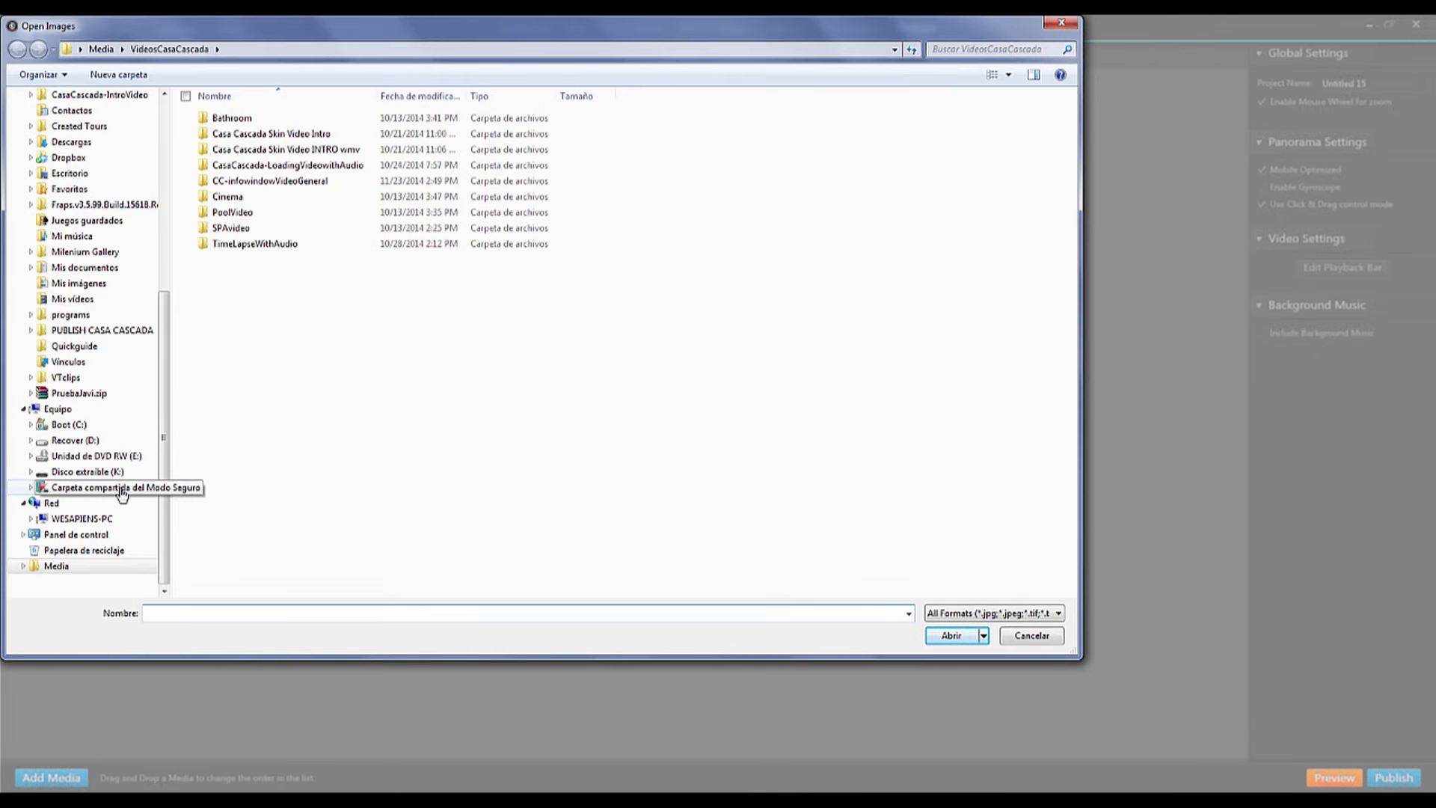
Step: Browse to the Media > IntroVideoMedia > Panoramas folder
left_click(102, 50)
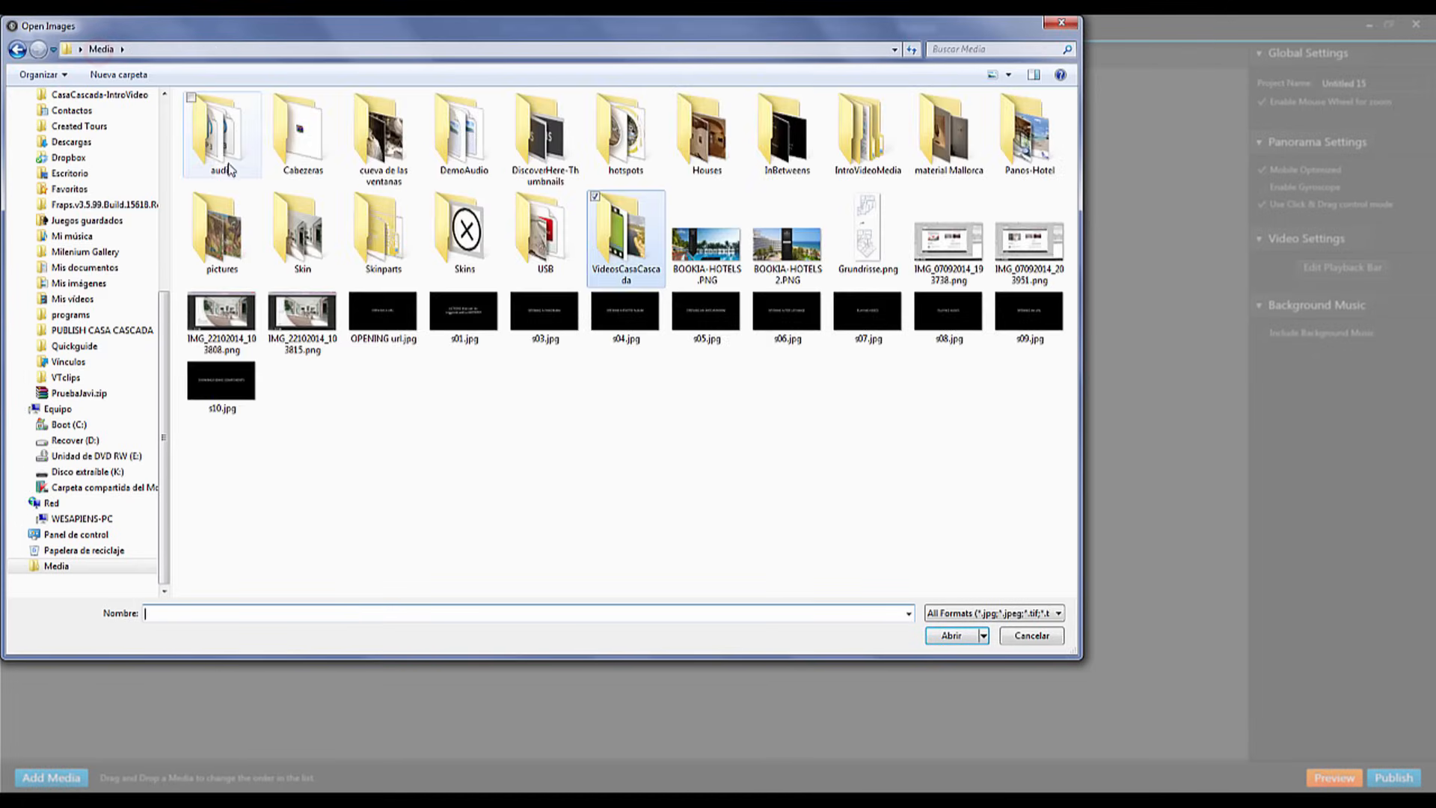
double_click(857, 140)
double_click(234, 117)
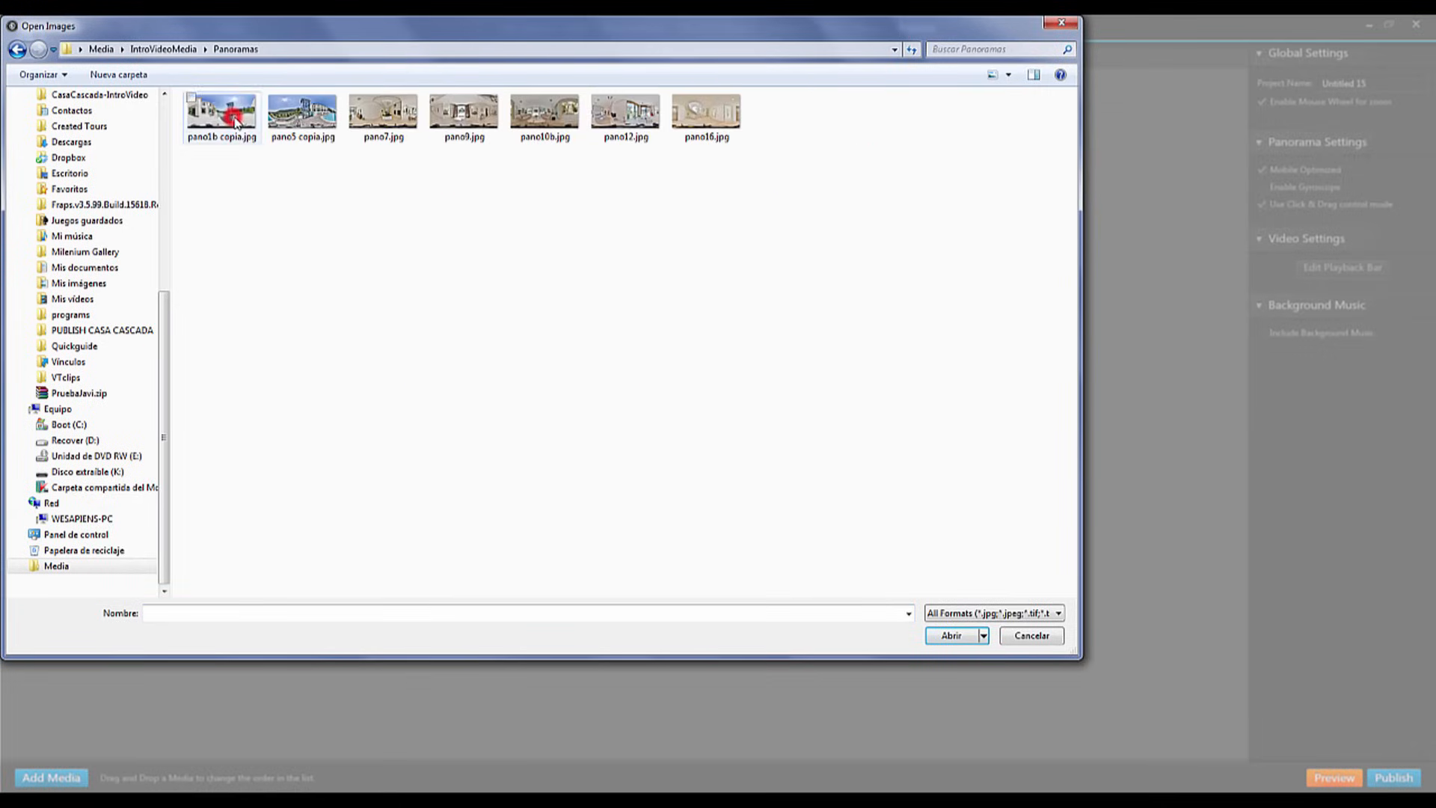
Step: Load pano1b copia, pano9, pano10b and pano7 together into the project
mouse_move(222, 112)
left_click(193, 113)
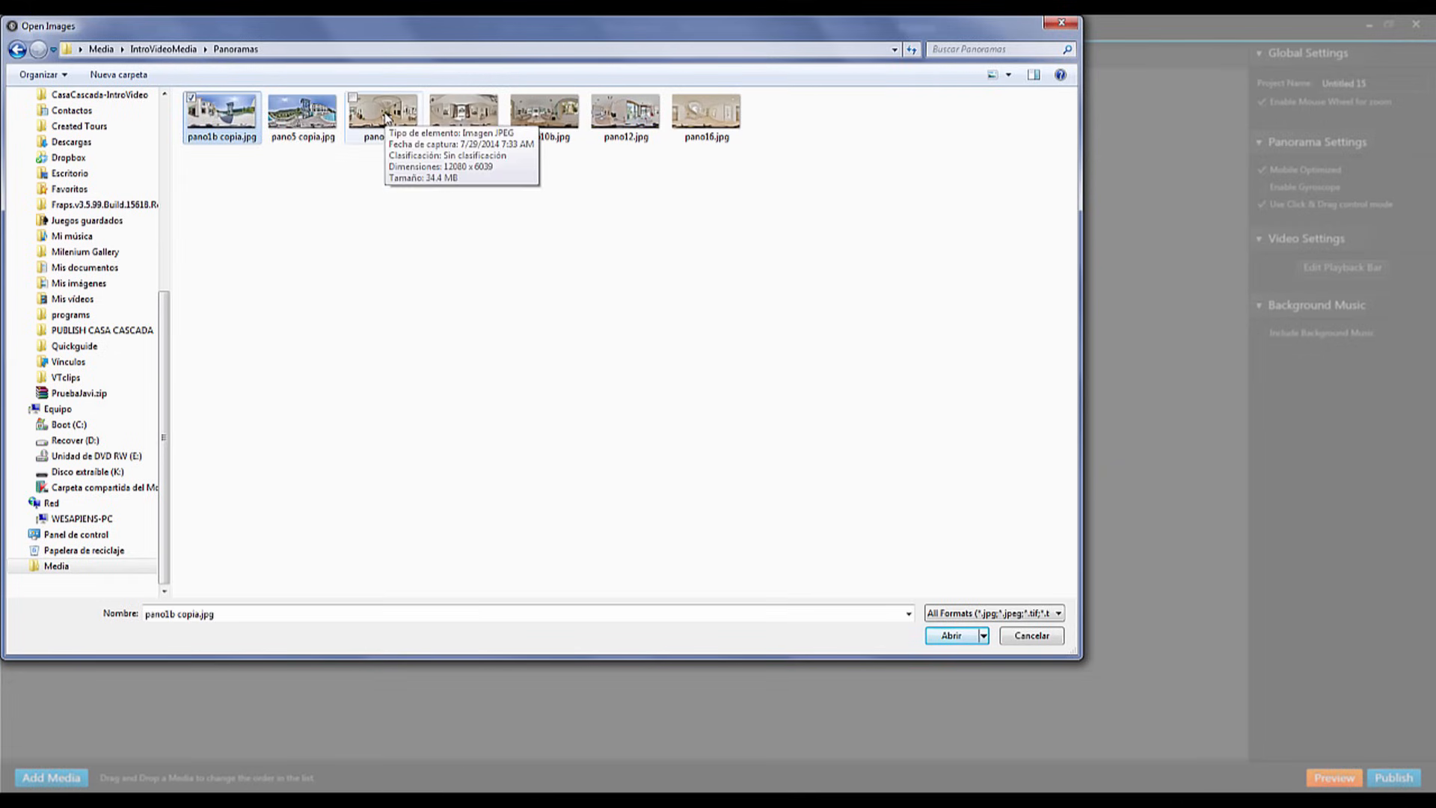
left_click(464, 113, "ctrl")
left_click(545, 112, "ctrl")
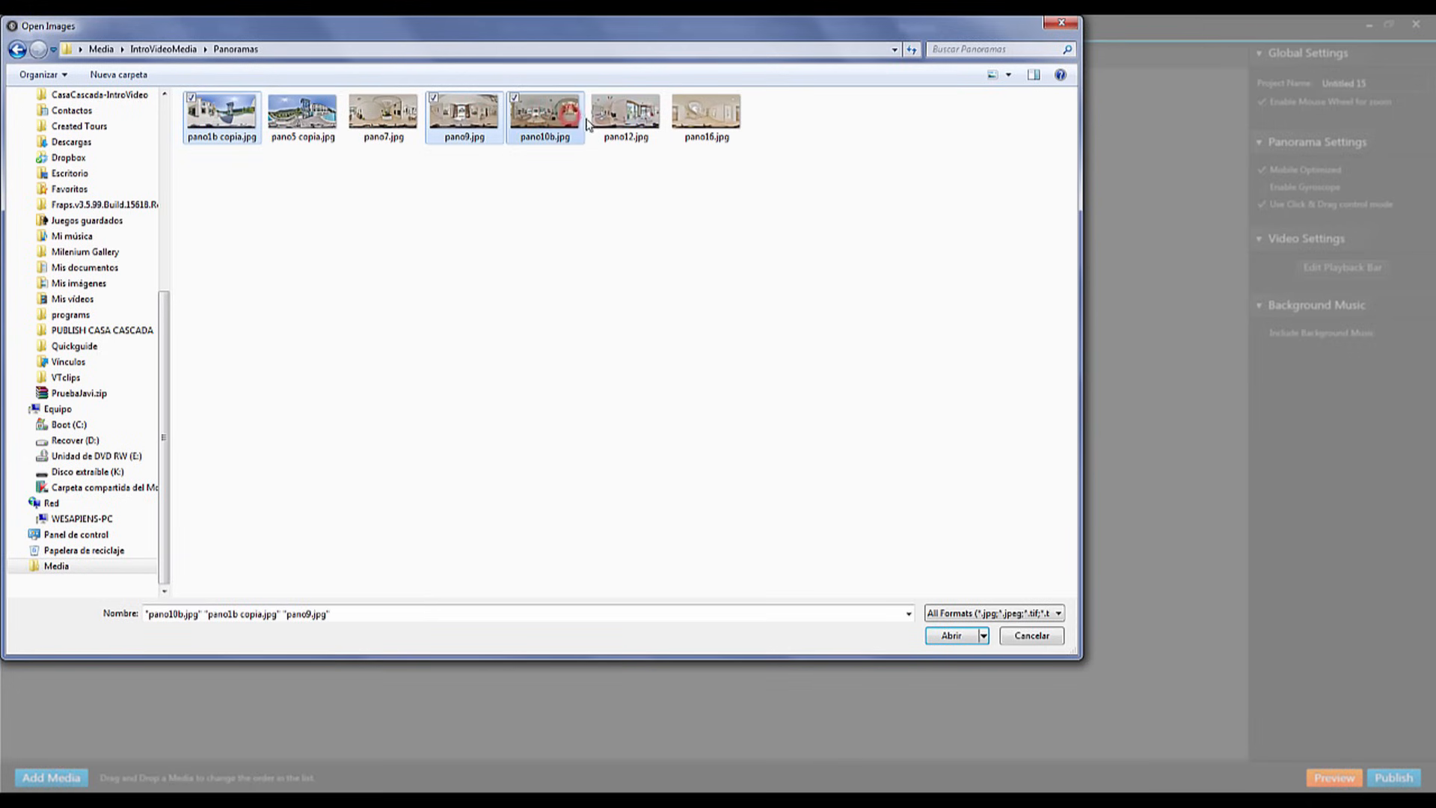
left_click(383, 113, "ctrl")
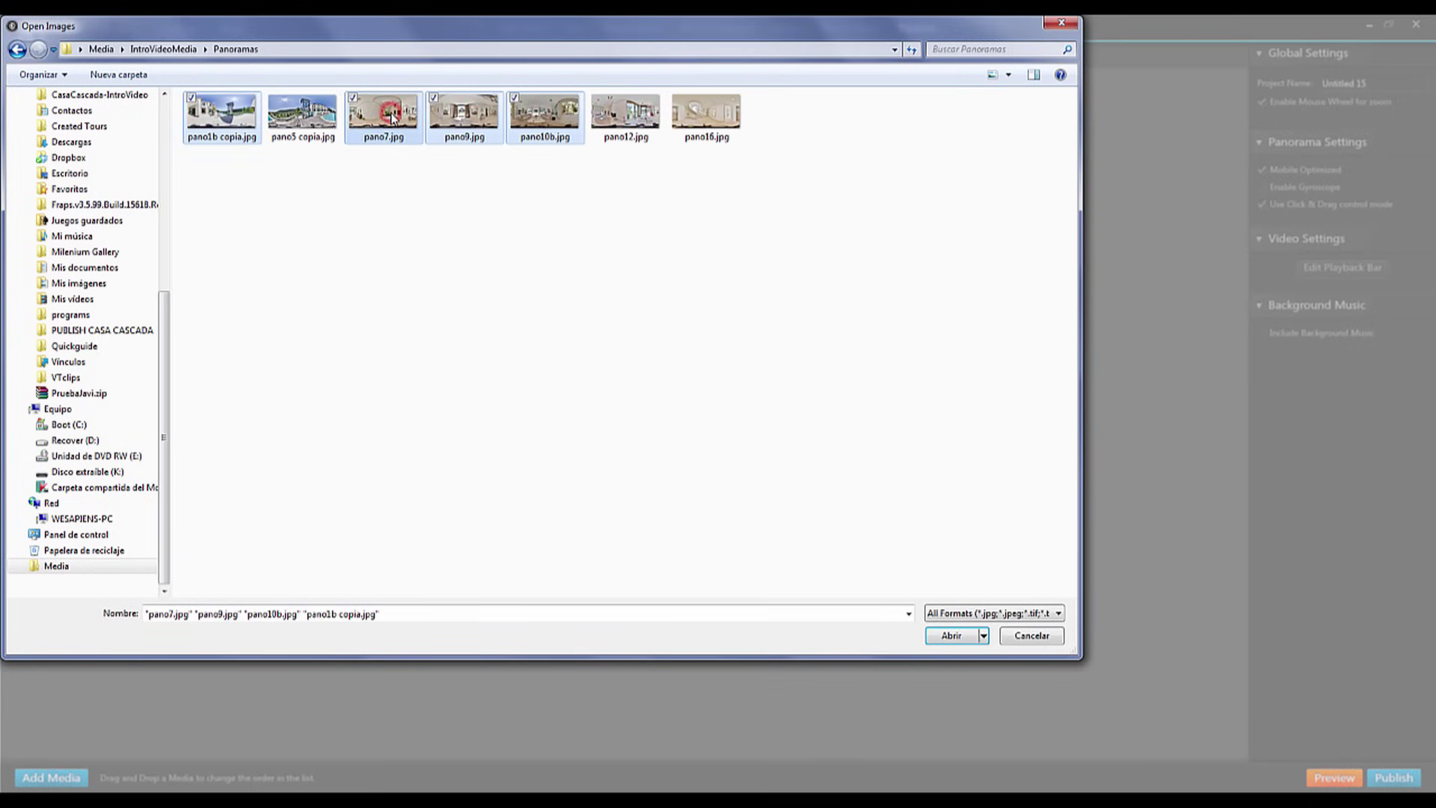
left_click(951, 636)
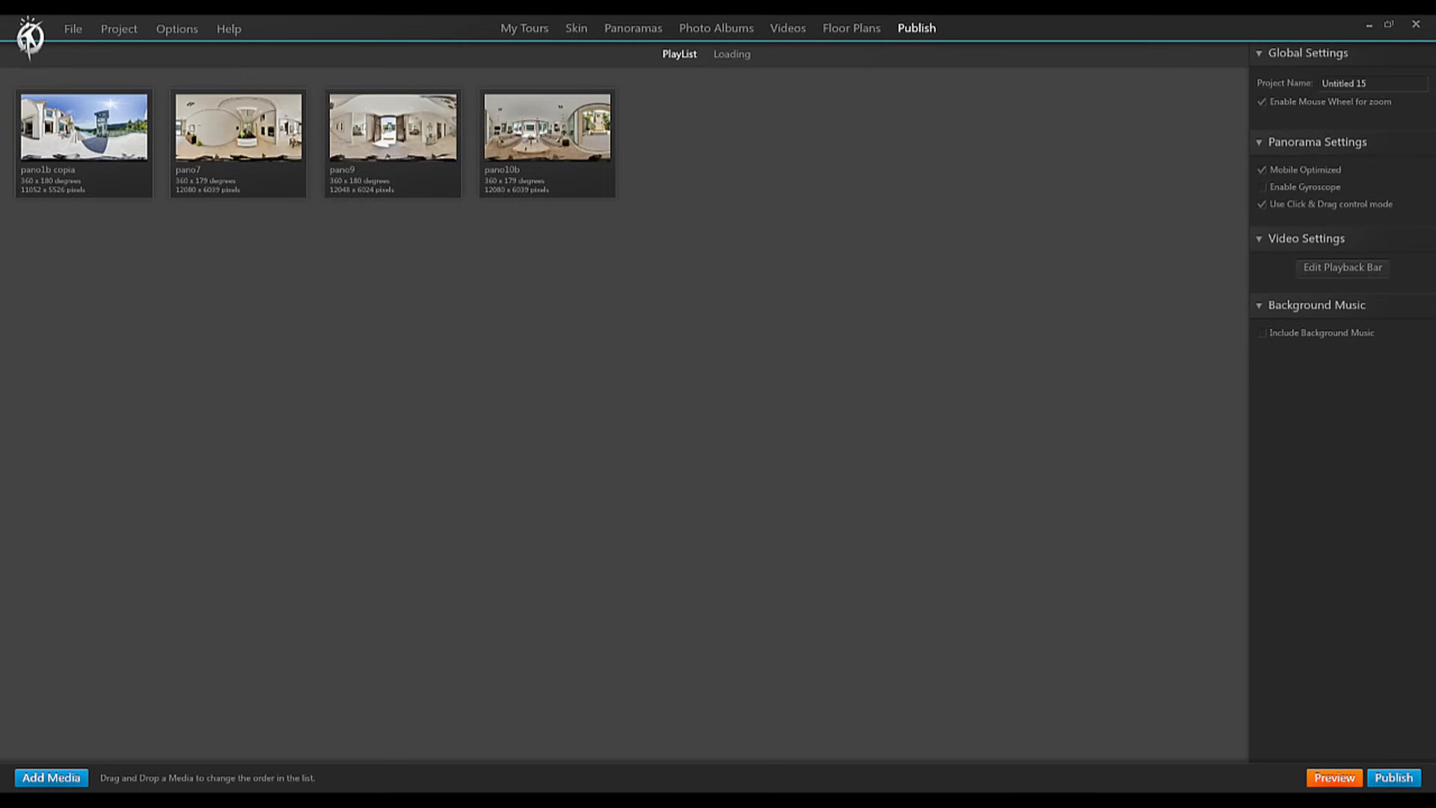
Step: Review the File and Help menu options and close them again
left_click(73, 29)
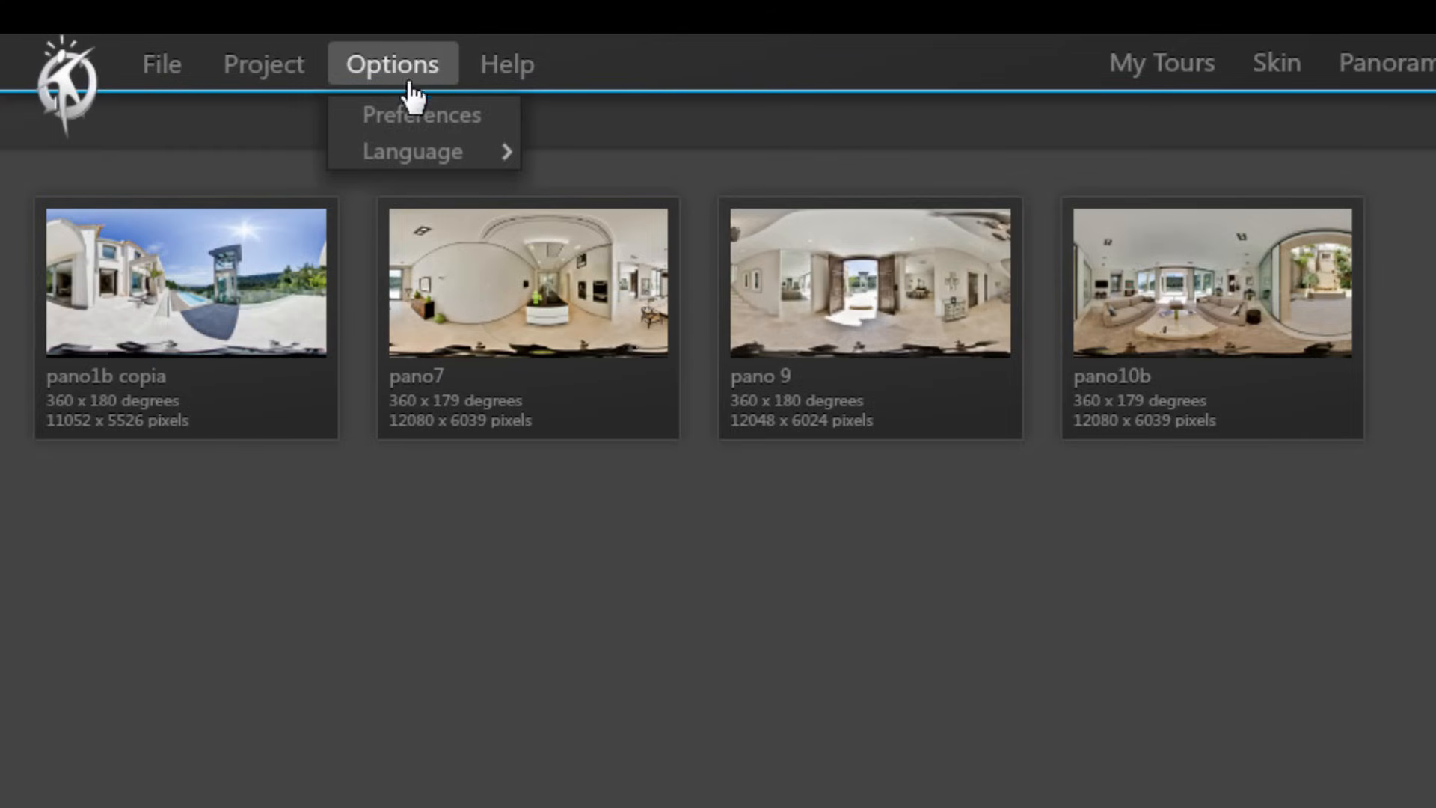
mouse_move(229, 29)
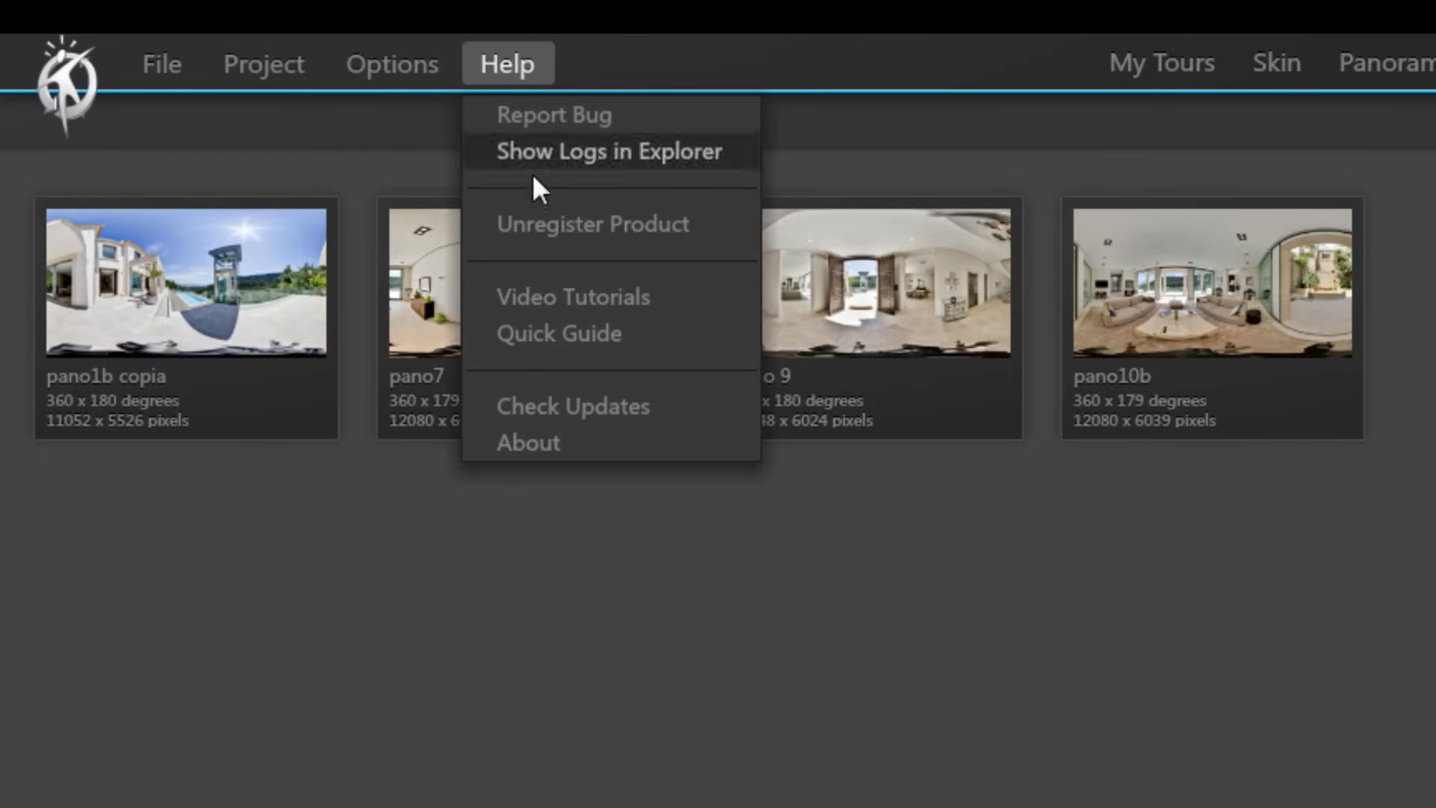
left_click(536, 65)
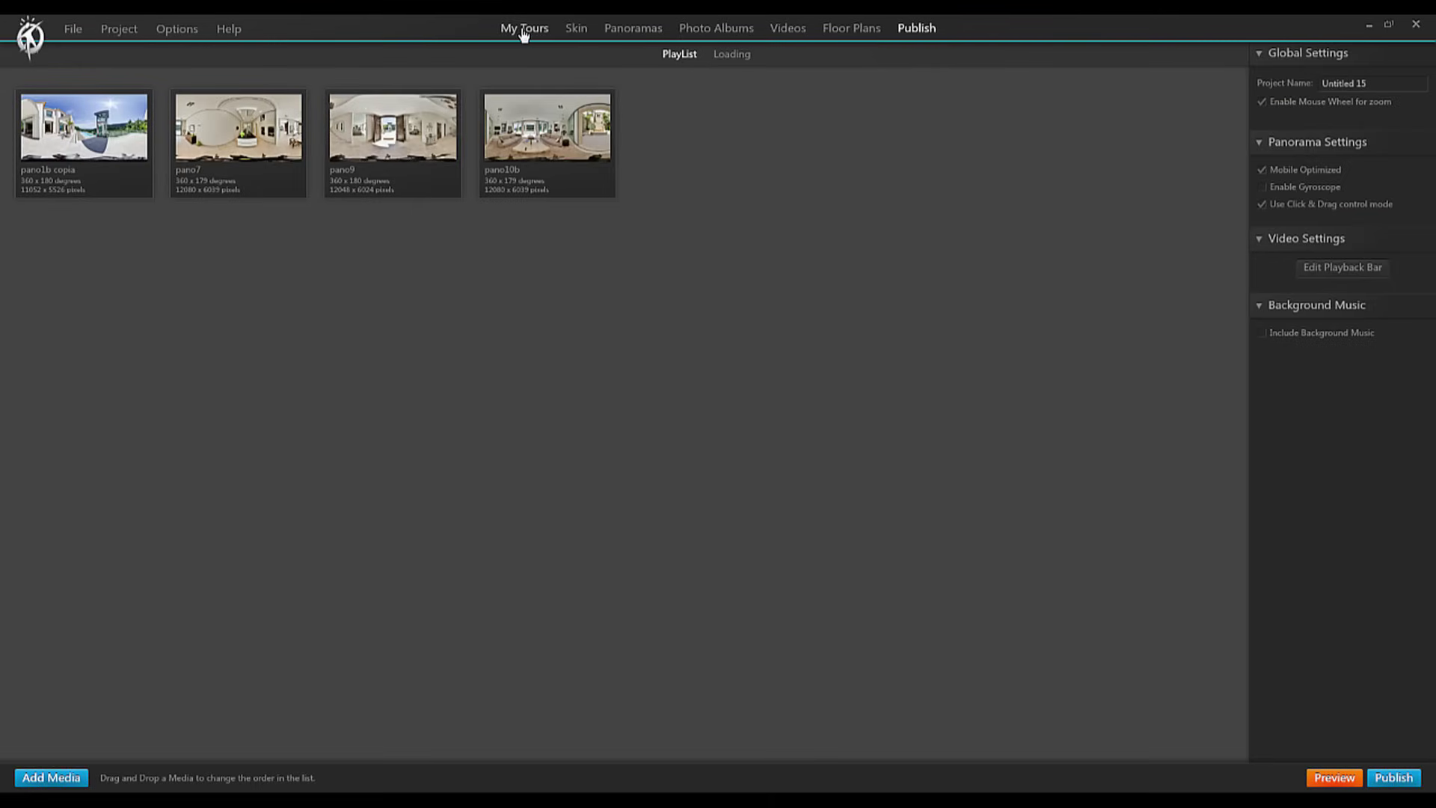
left_click(524, 27)
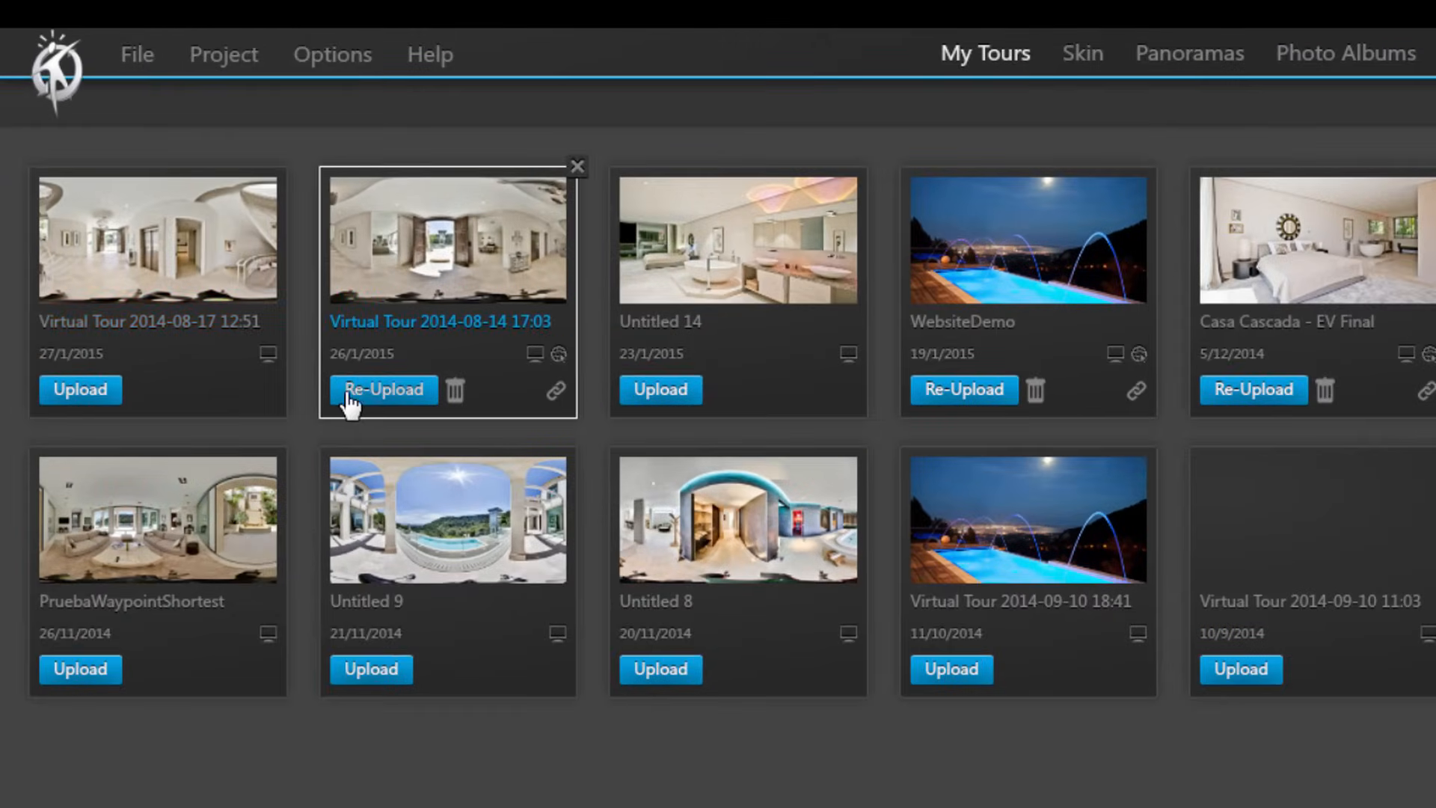
left_click(557, 390)
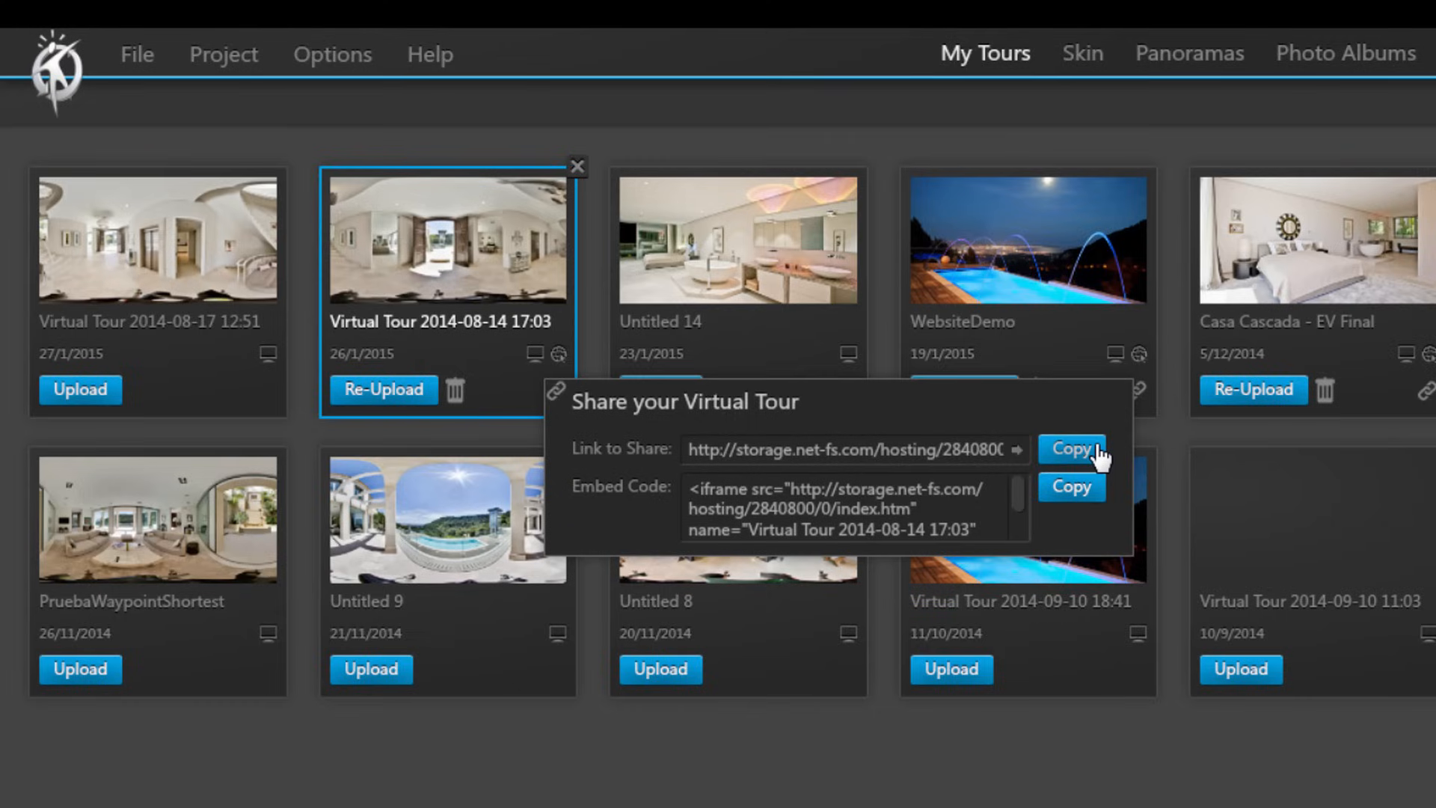
left_click(1075, 449)
Step: Copy the share link and dismiss the share popup to return to the panorama list
left_click(1073, 449)
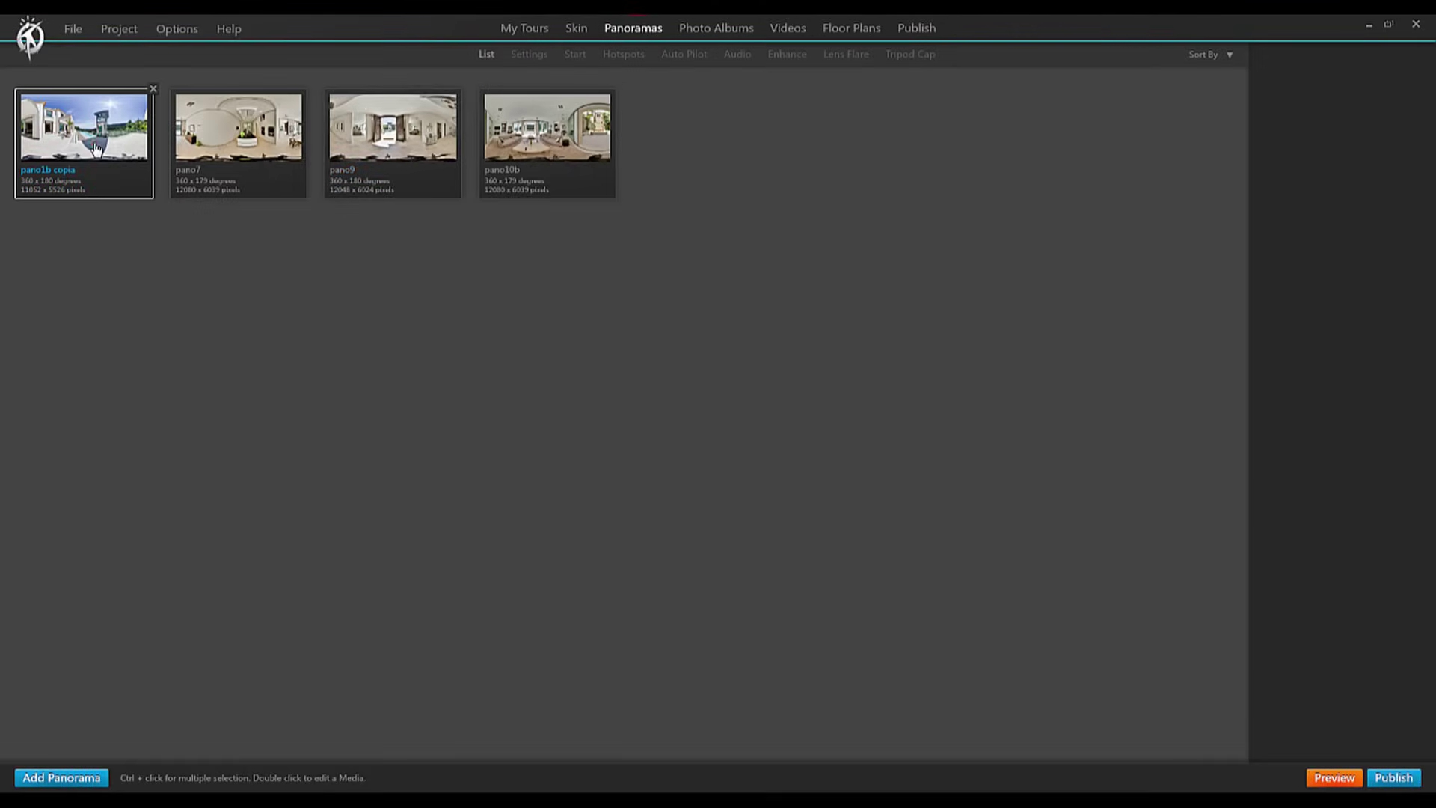
Step: Open pano1b copia for editing, then switch to pano9 and view its Start and Audio settings
left_click(68, 133)
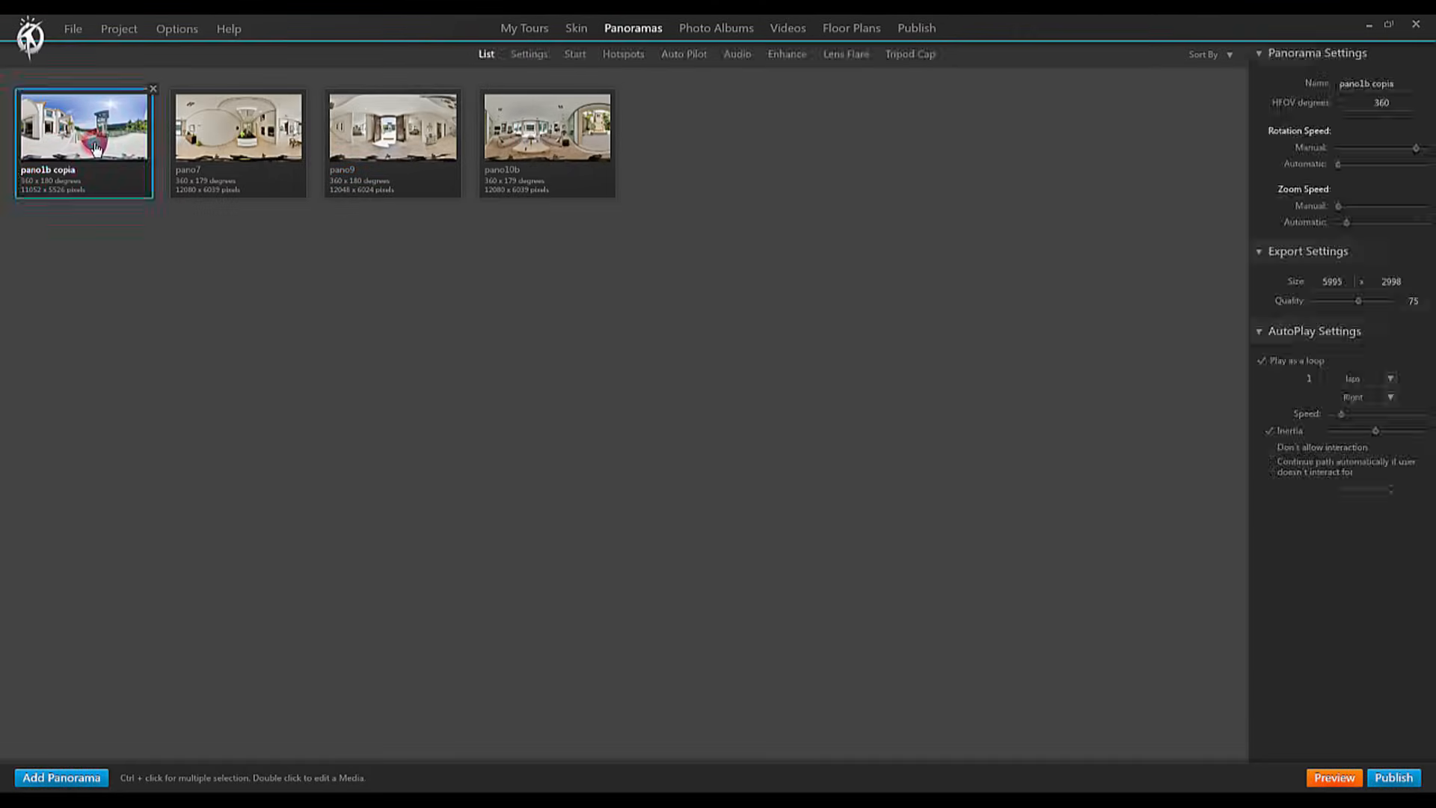
double_click(68, 132)
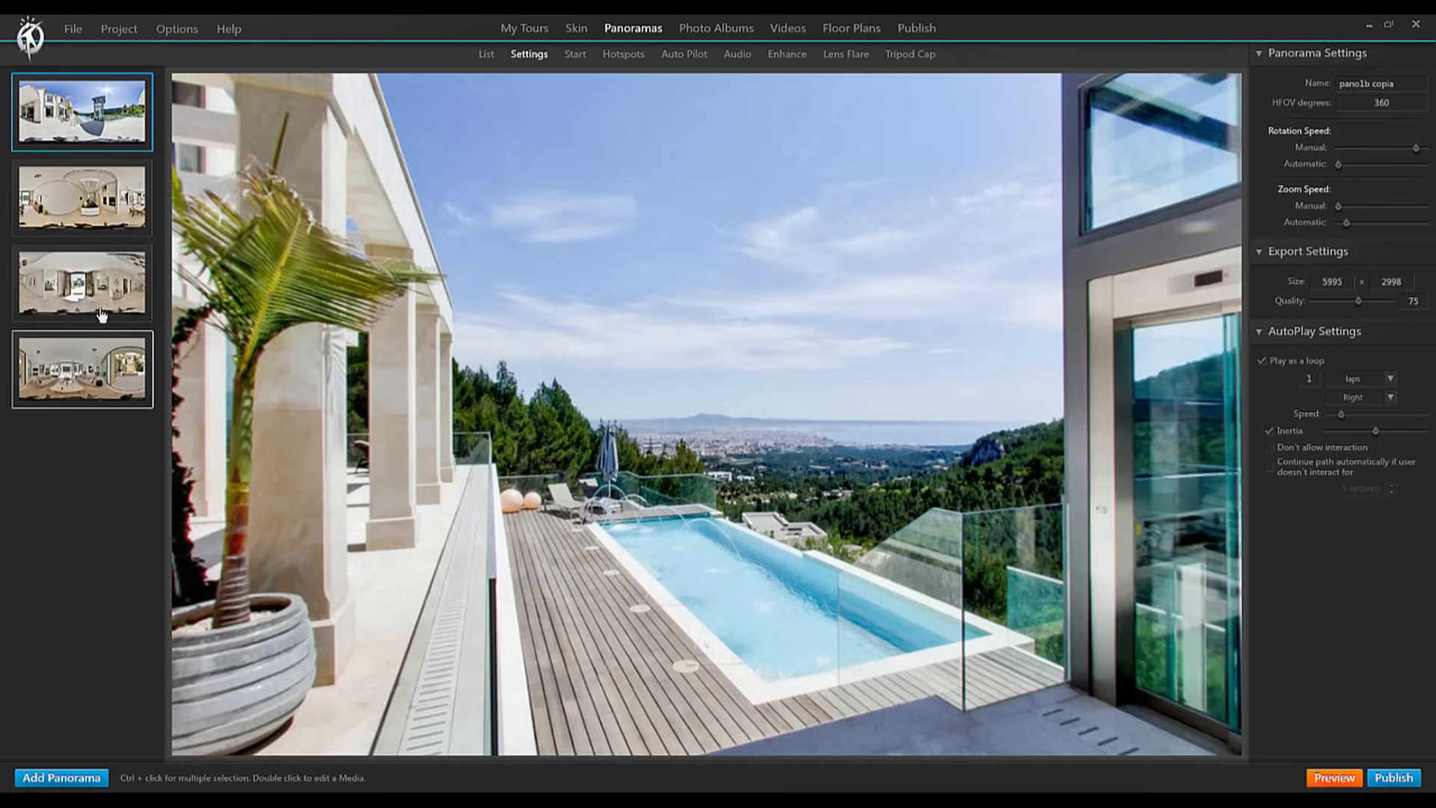
left_click(92, 270)
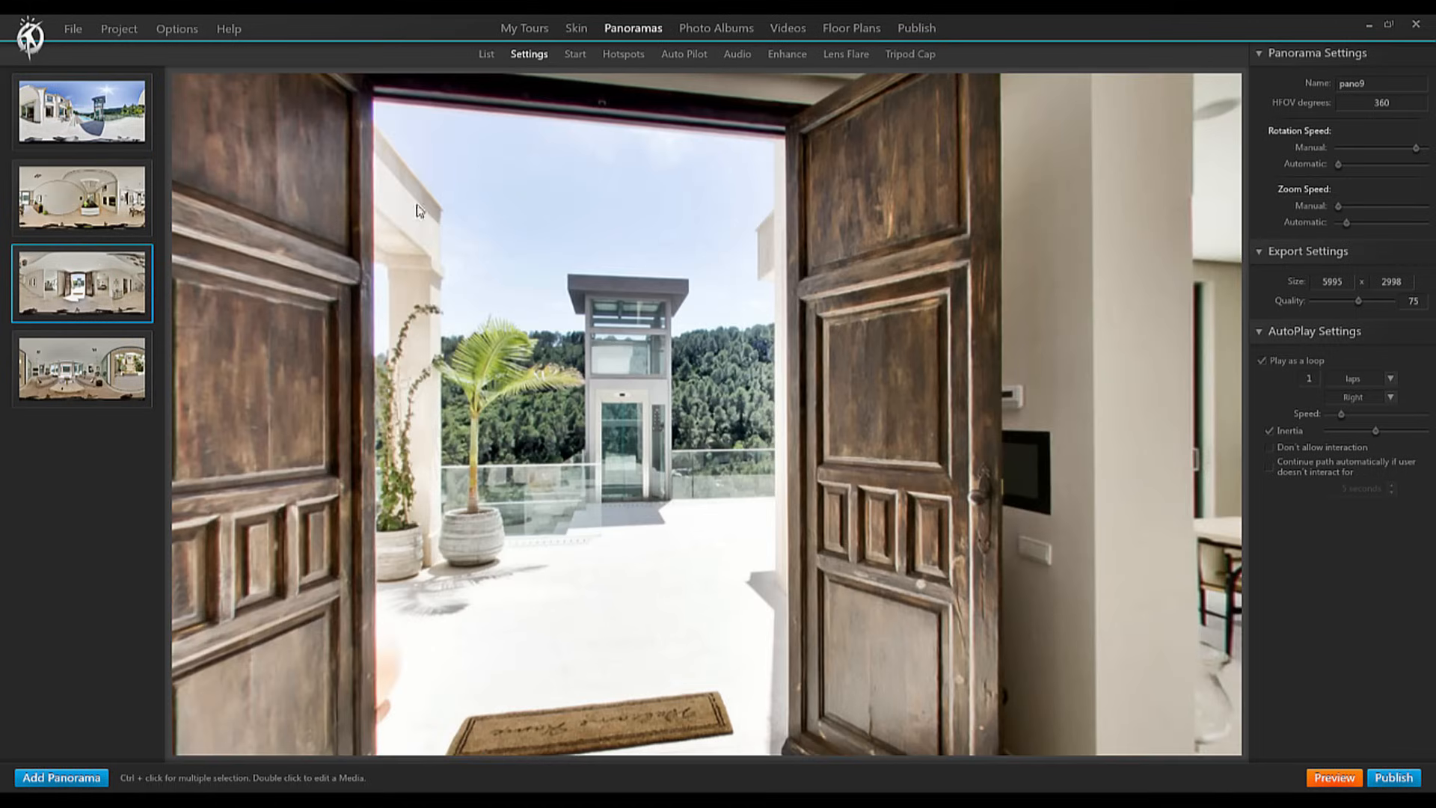
left_click(575, 55)
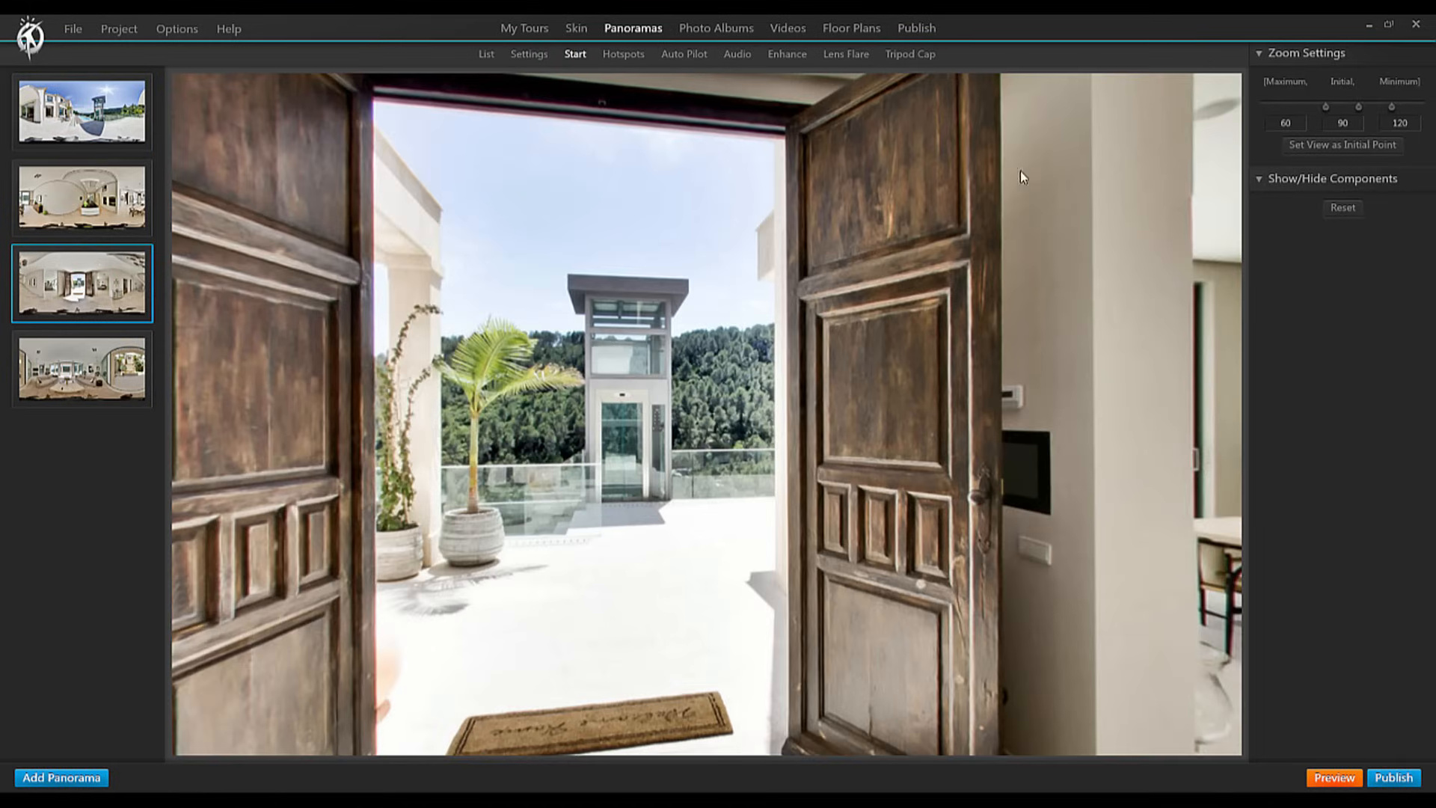
left_click(737, 54)
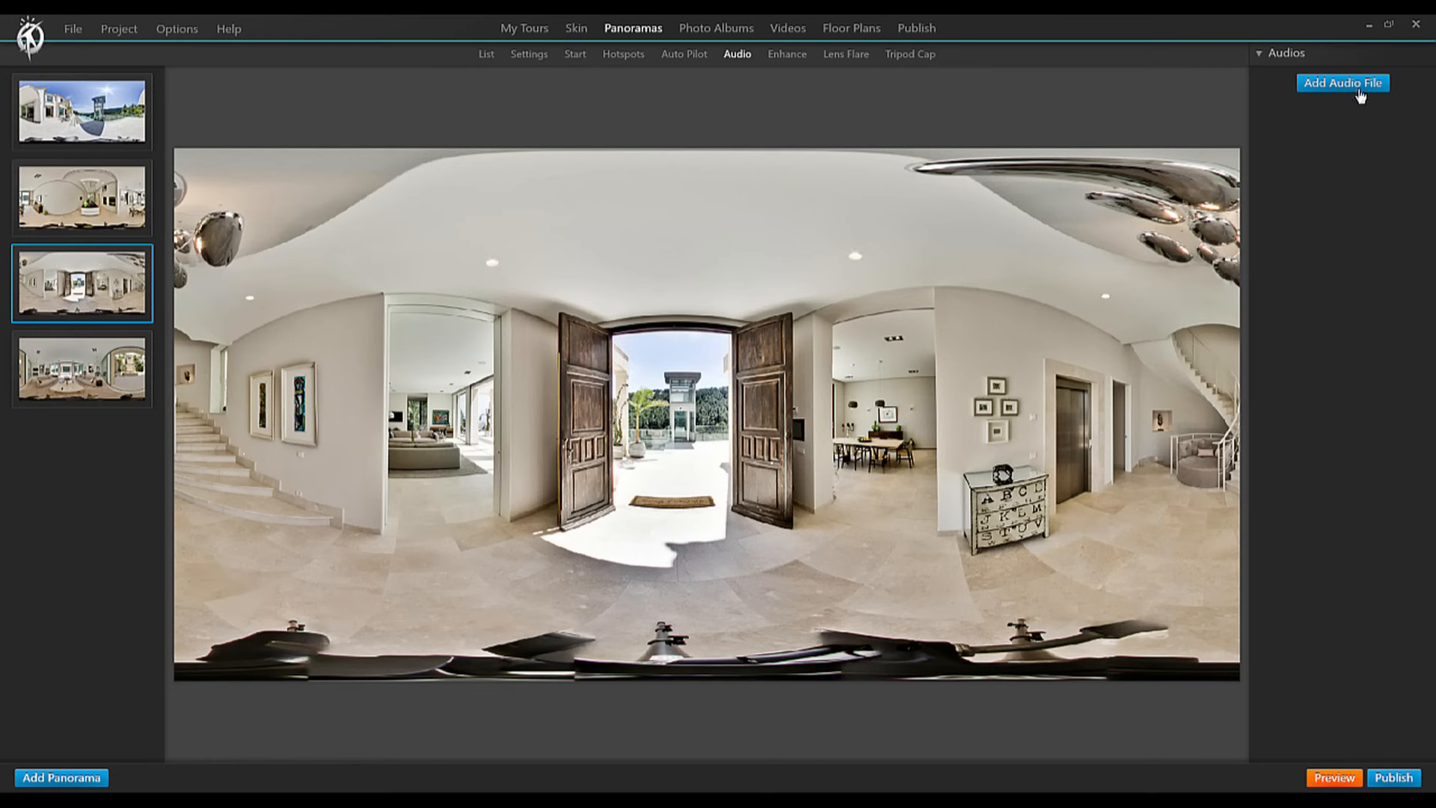
Step: In Settings, clear the name pano9 so the panorama can be renamed Emtrance
left_click(528, 54)
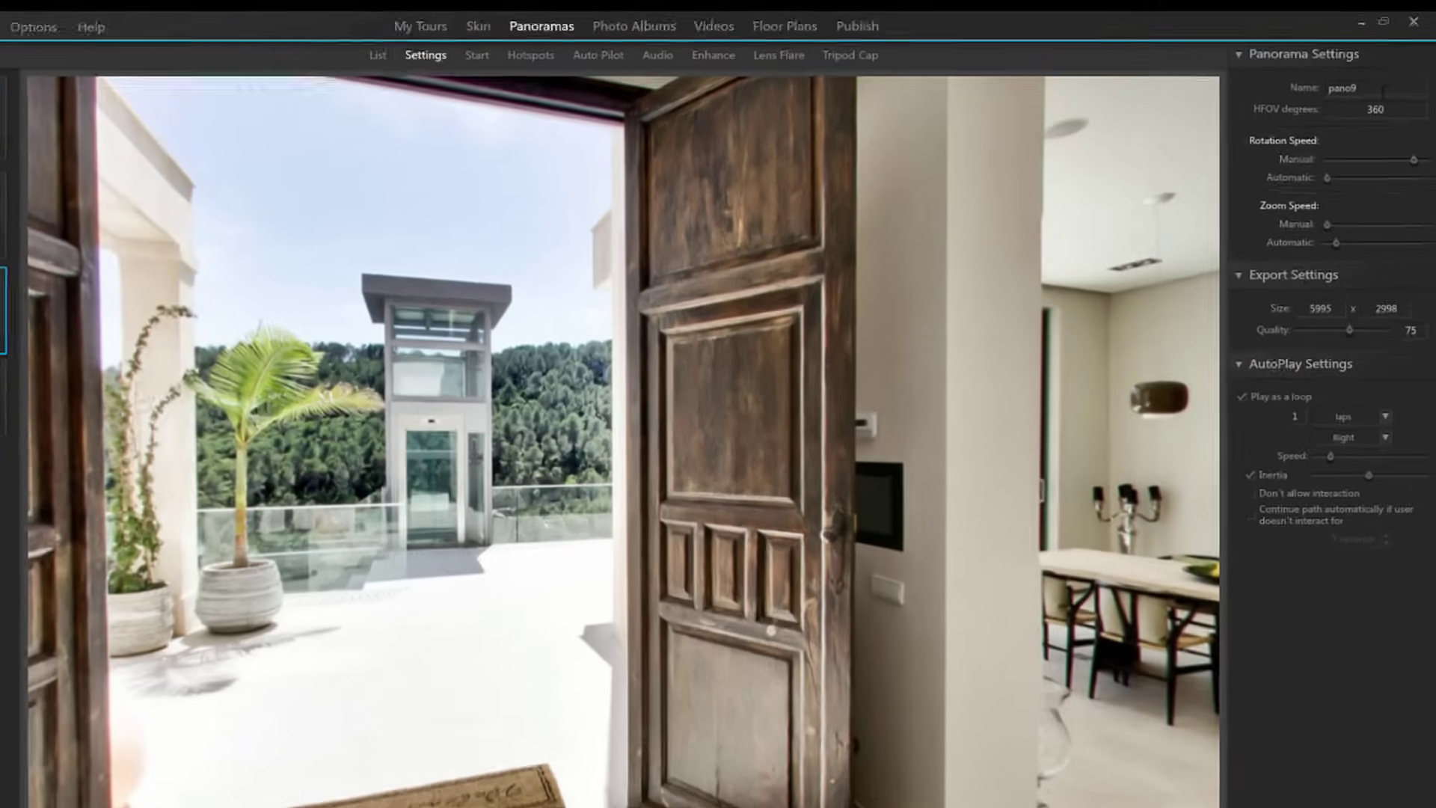
left_click(1383, 89)
key("BackSpace")
key("BackSpace")
key("BackSpace")
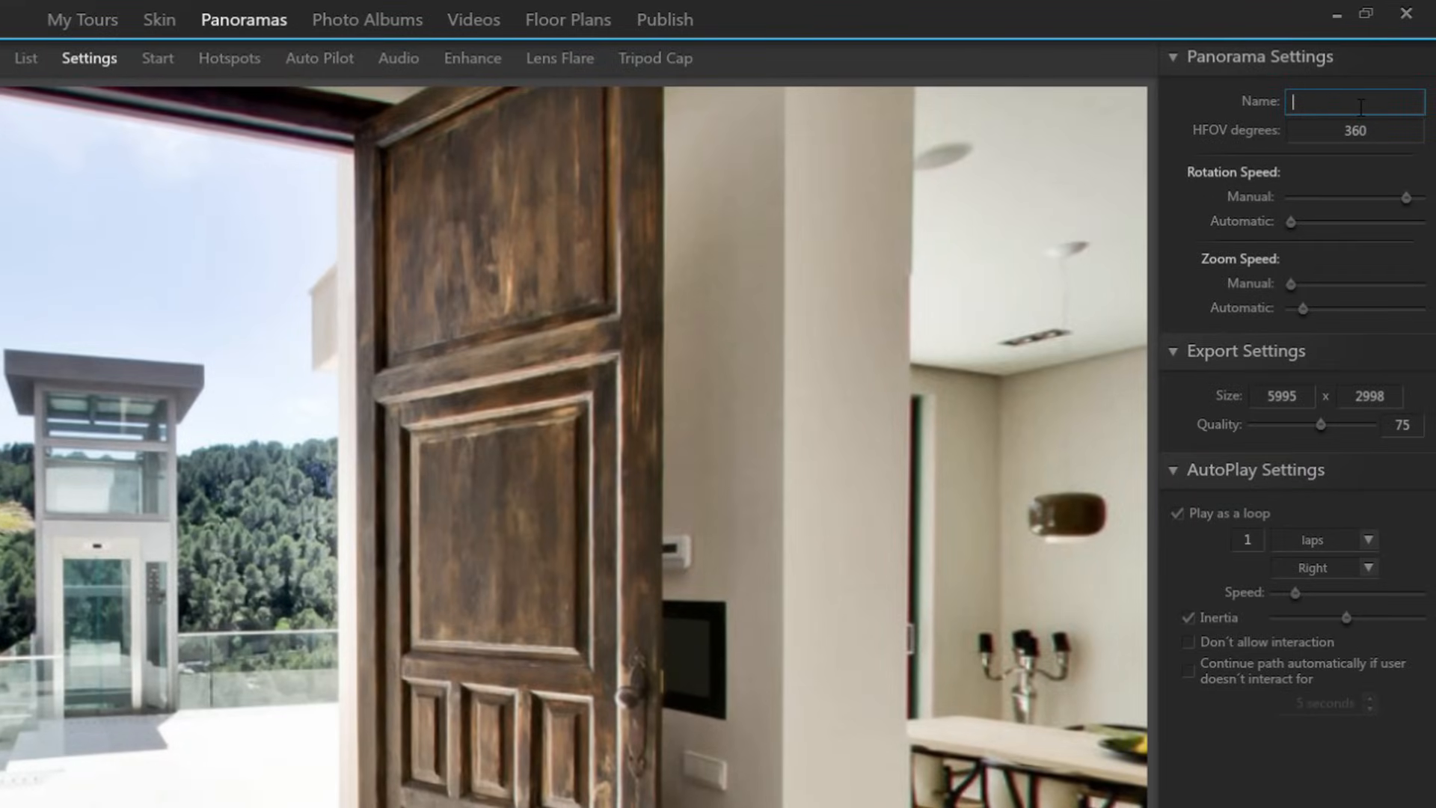
type("Emtrance")
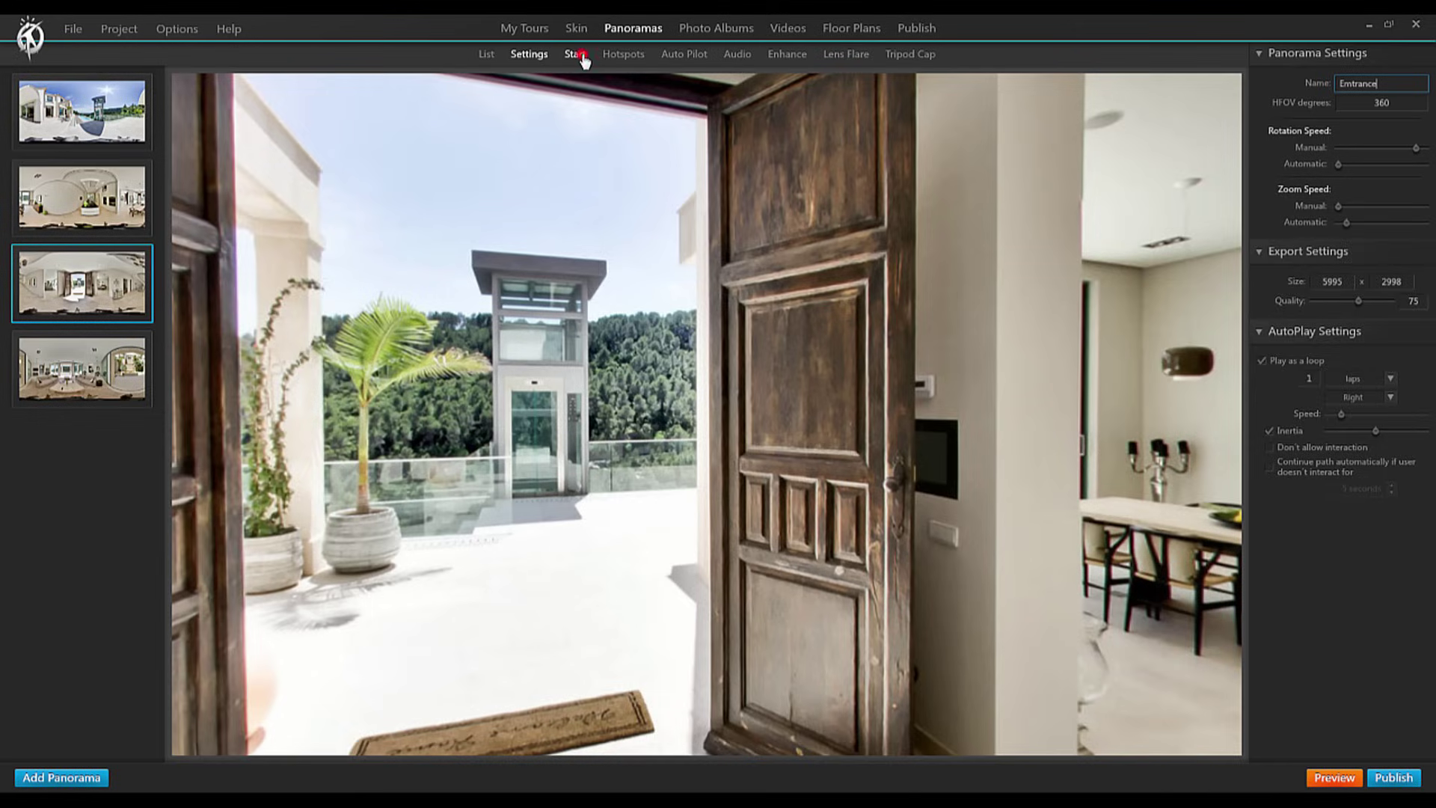
Step: Set the Entrance start view: zoom range 75–120 and a view turned toward the living room doorway
left_click(576, 54)
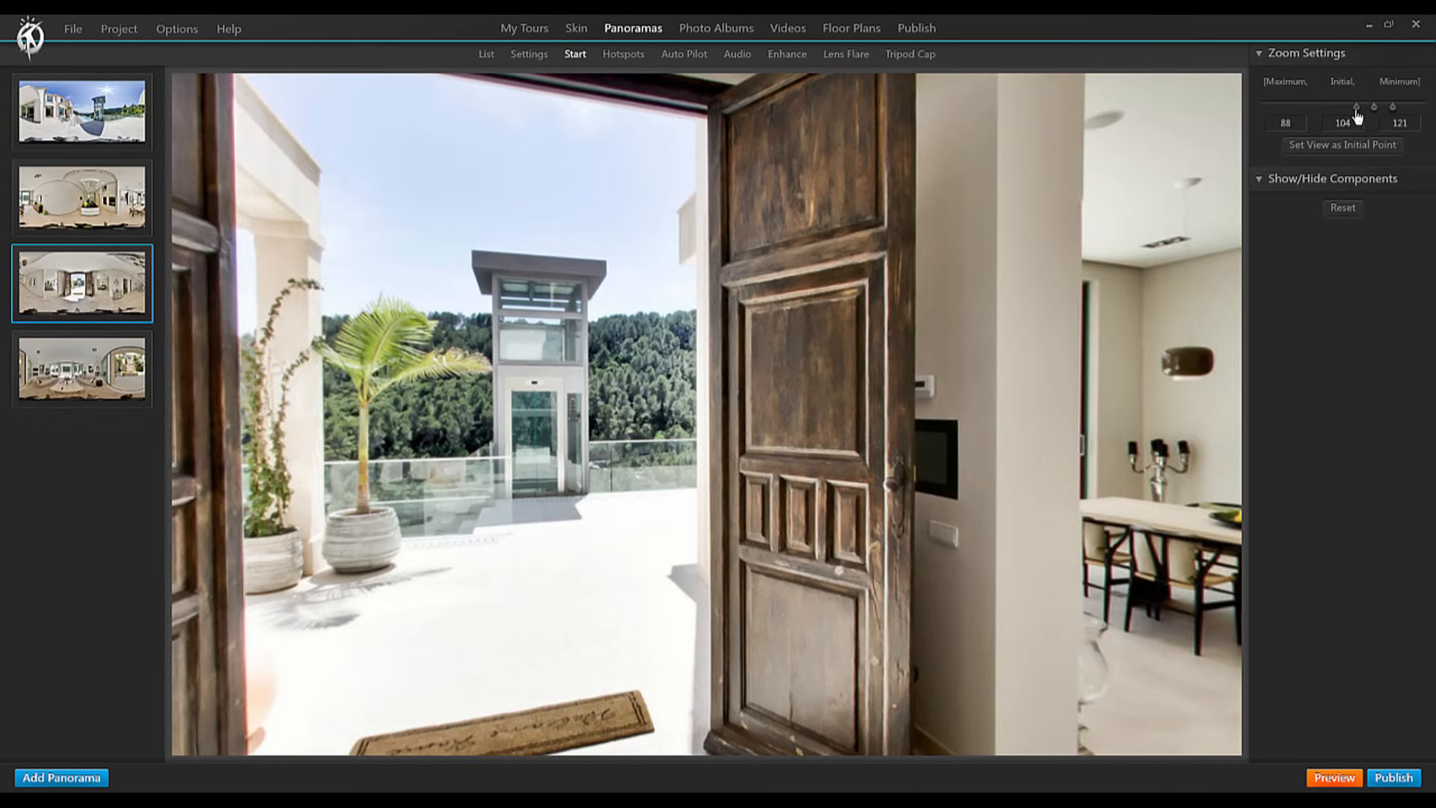
left_click_drag(1358, 112, 1342, 109)
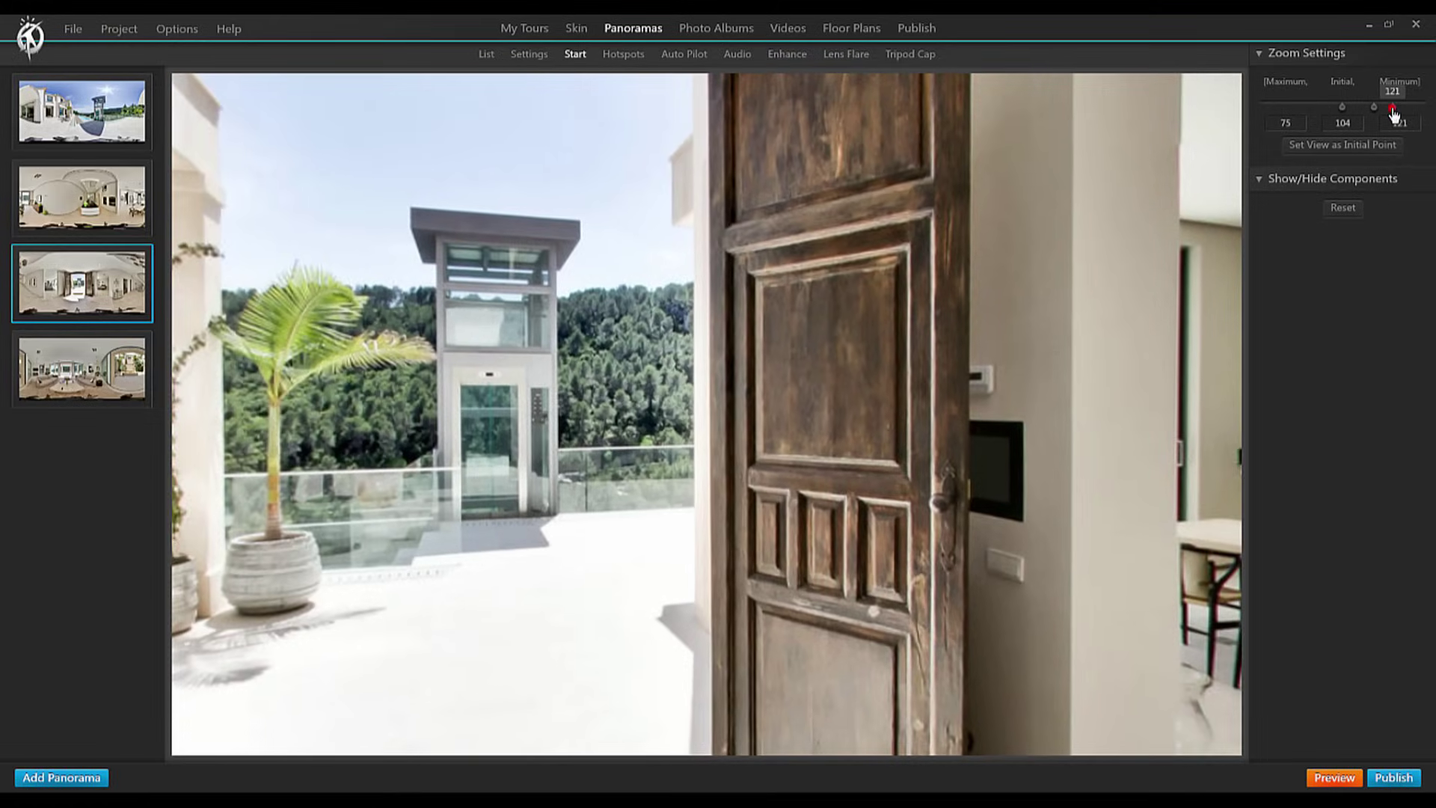
left_click_drag(1391, 109, 1376, 113)
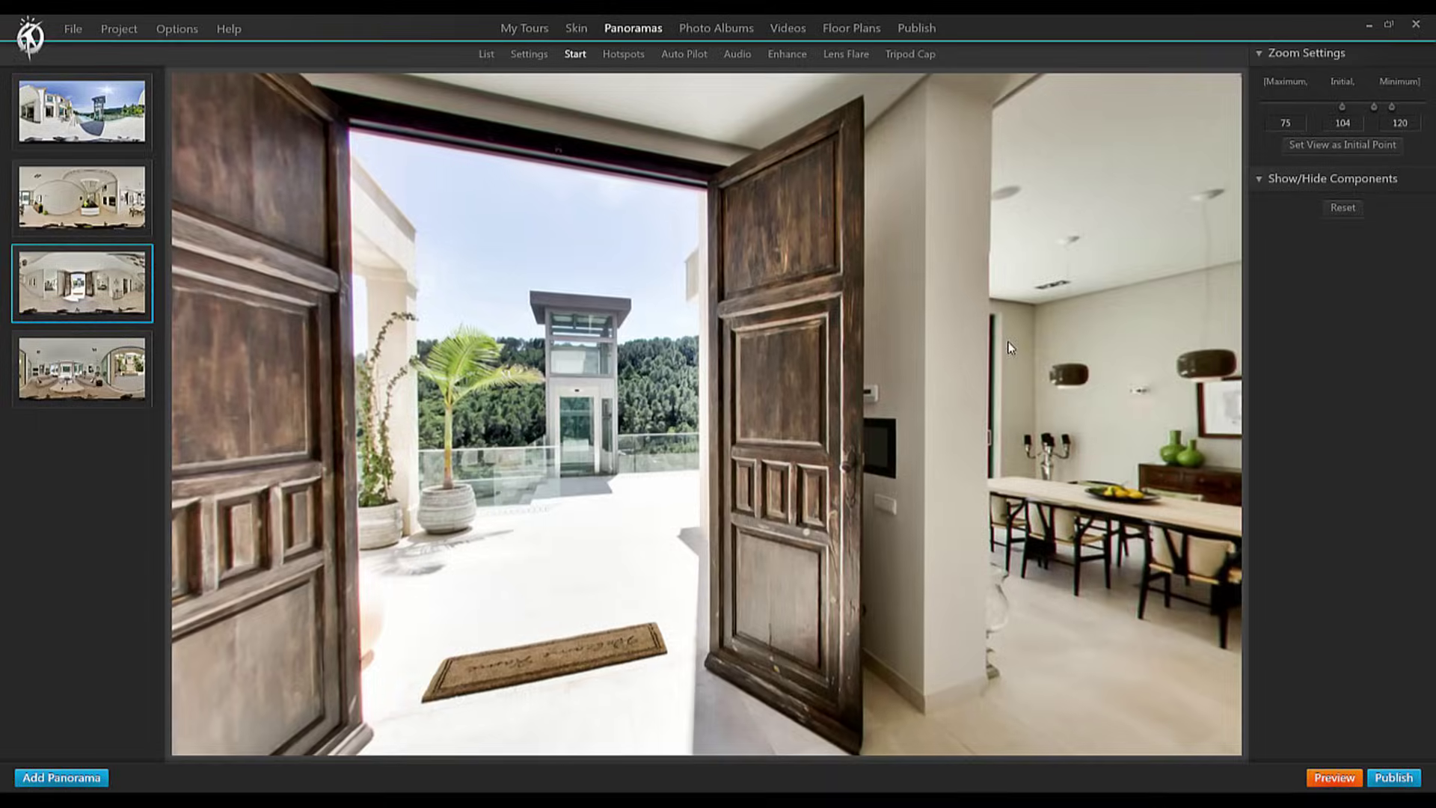
mouse_move(1007, 342)
left_mouse_down()
mouse_move(821, 344)
mouse_move(885, 351)
left_mouse_up()
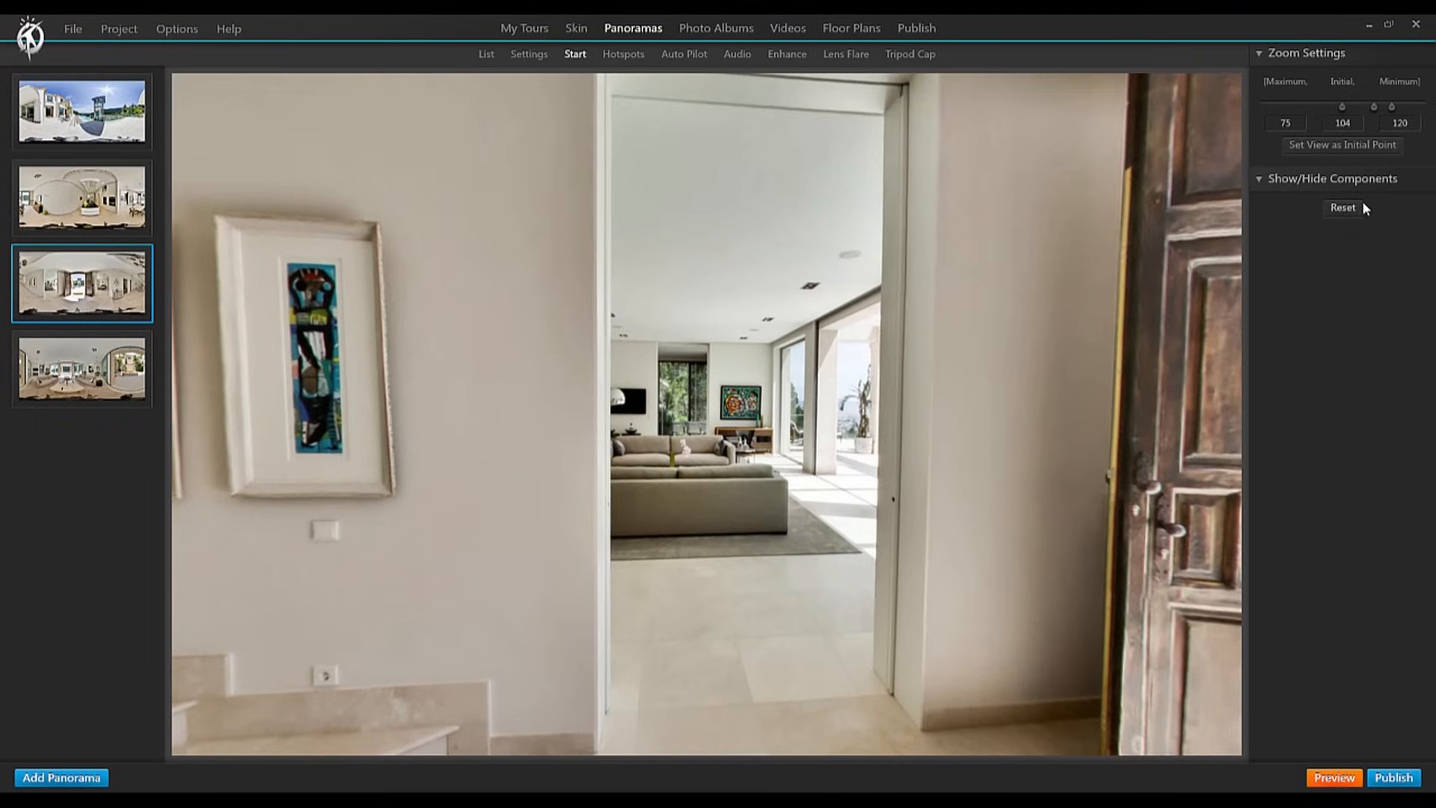
left_click_drag(1029, 313, 898, 314)
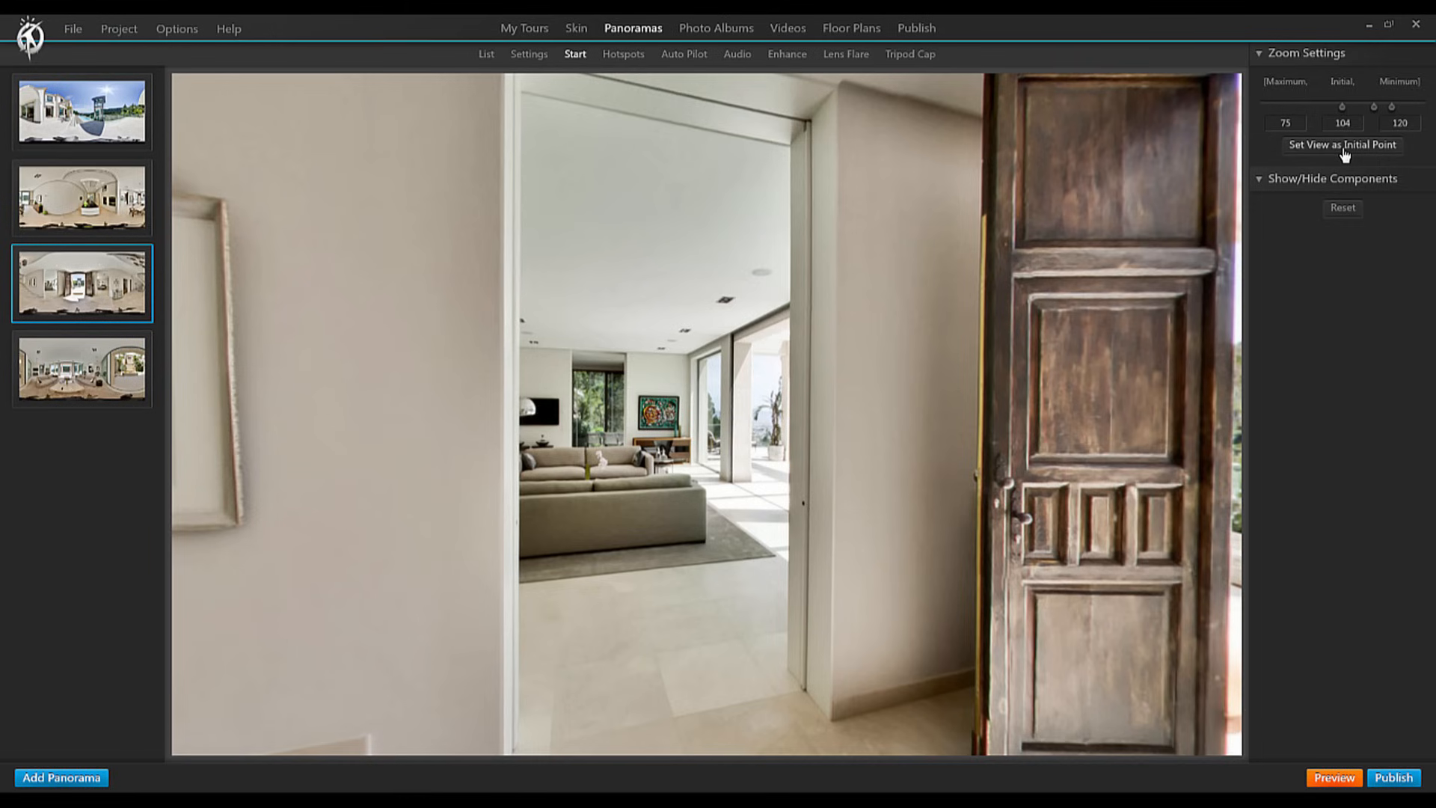
Step: Switch between the pool terrace and Entrance panoramas to check the start view, ending on the terrace
left_click(79, 112)
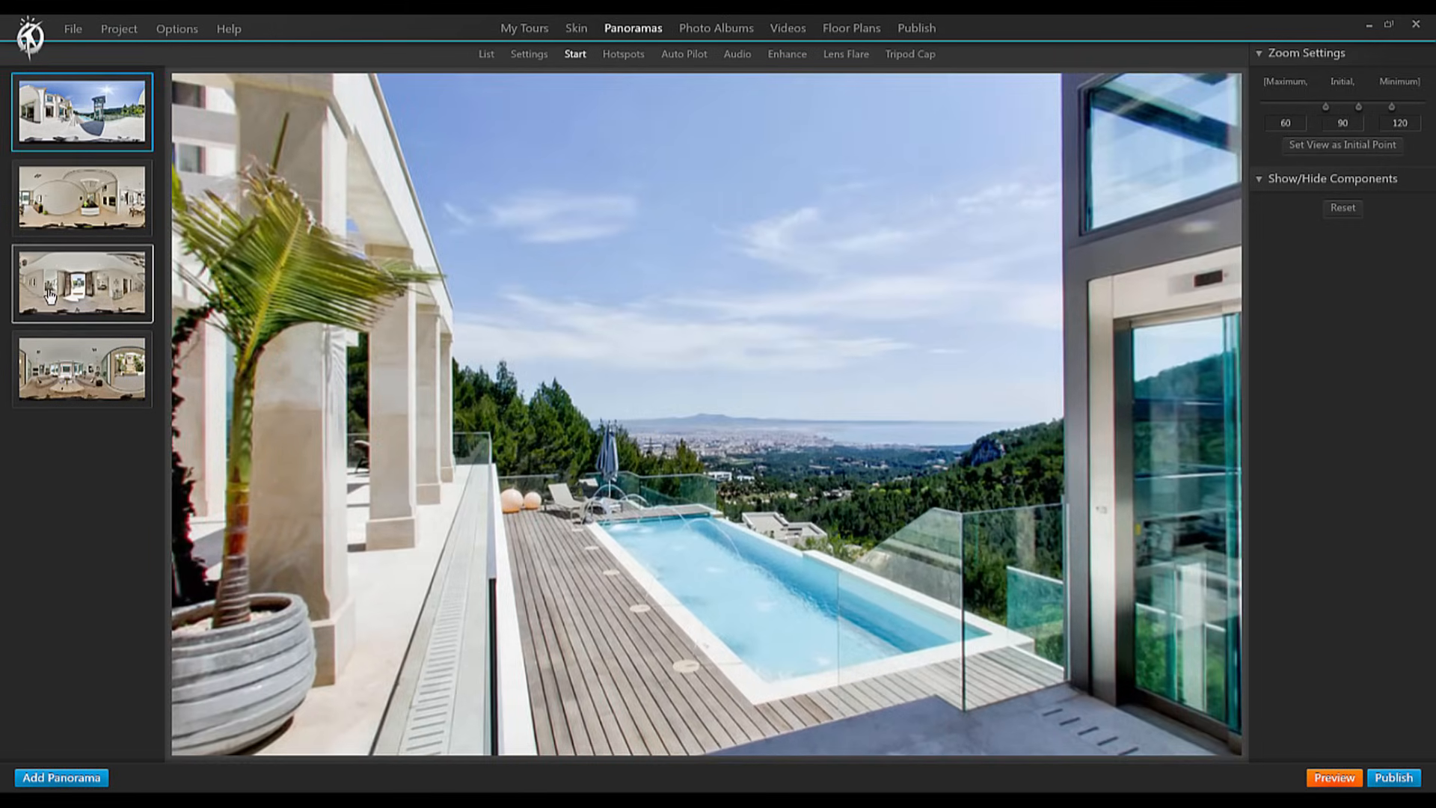
left_click(50, 289)
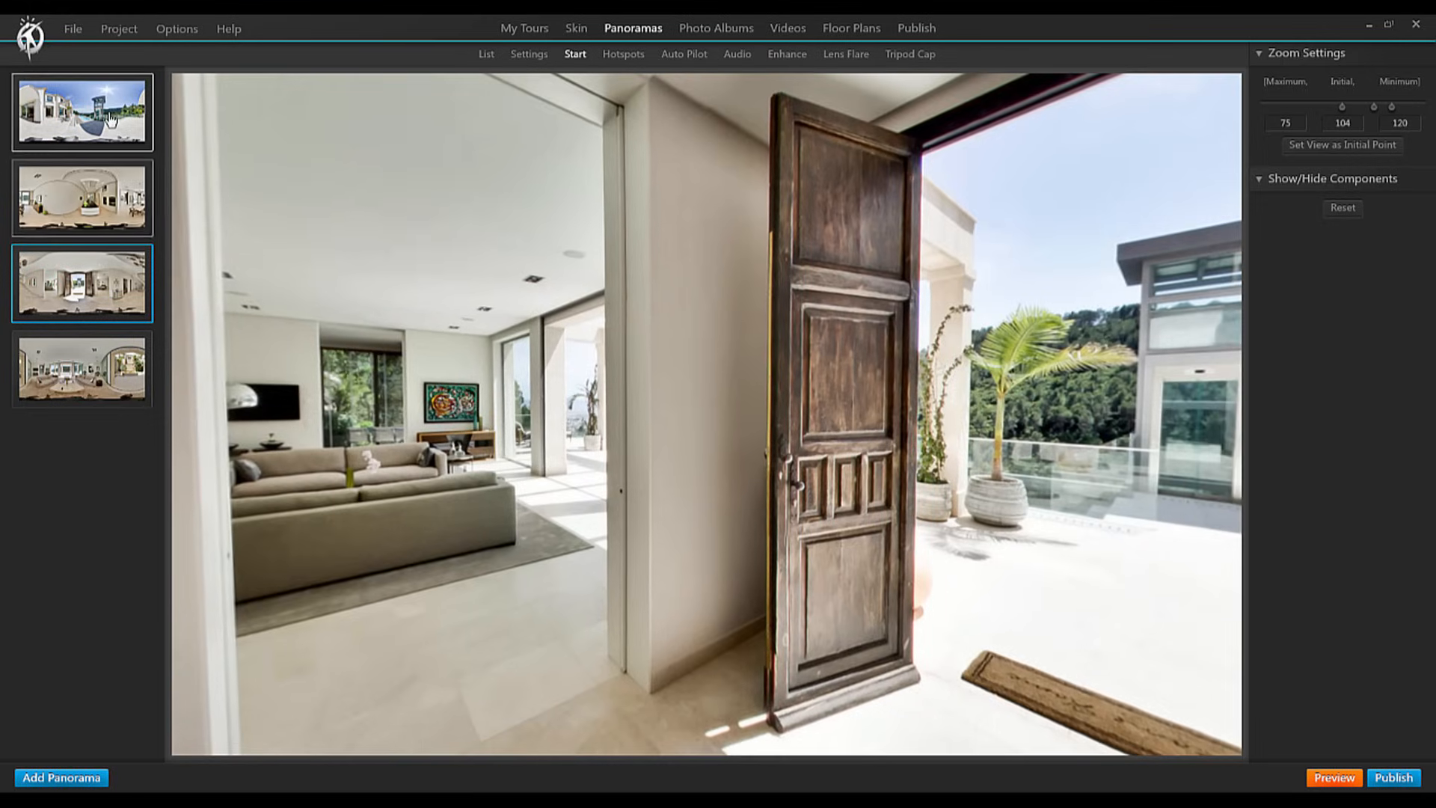
left_click(113, 115)
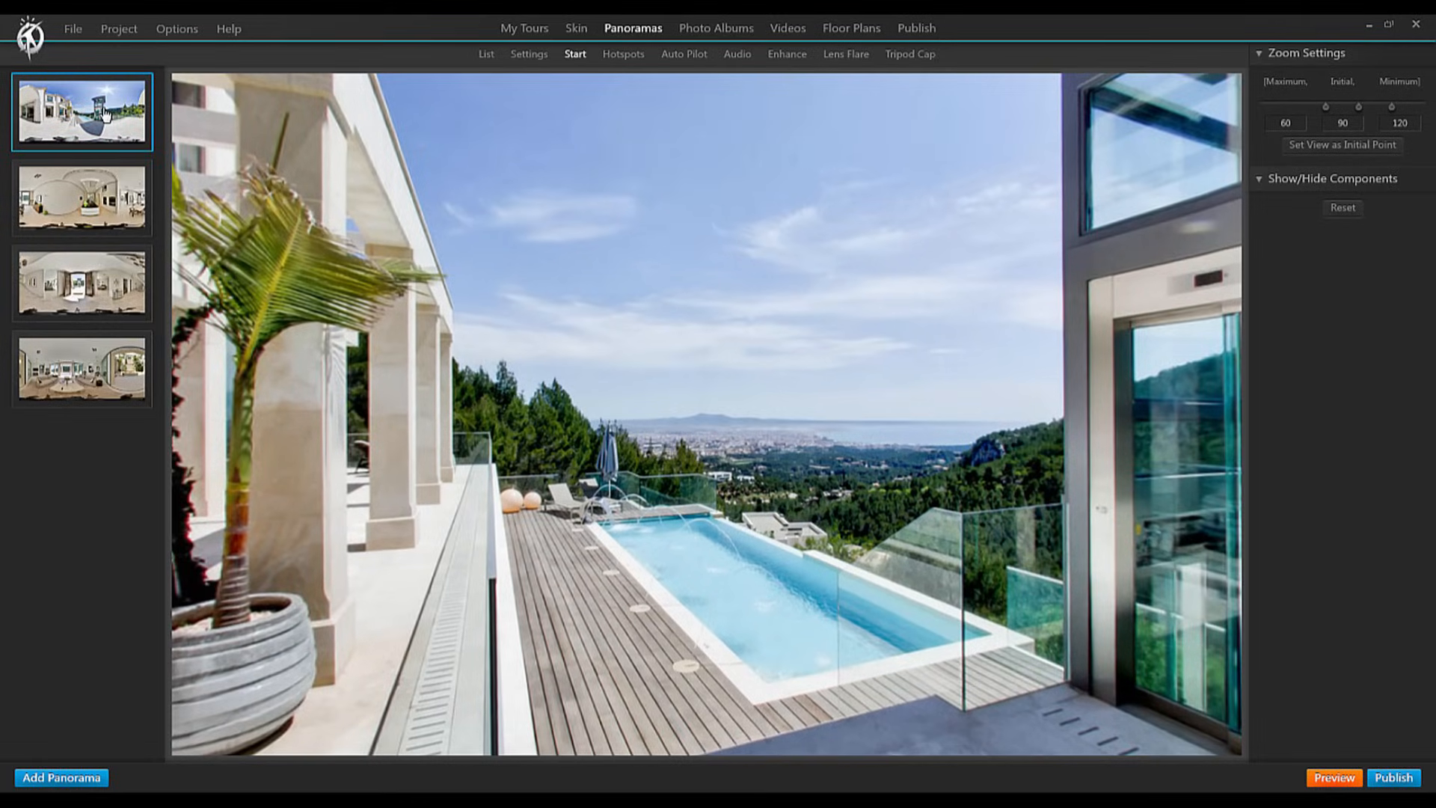
Step: In Hotspots, zoom in and draw a polygon hotspot outlining the terrace's front doorway
left_click(637, 58)
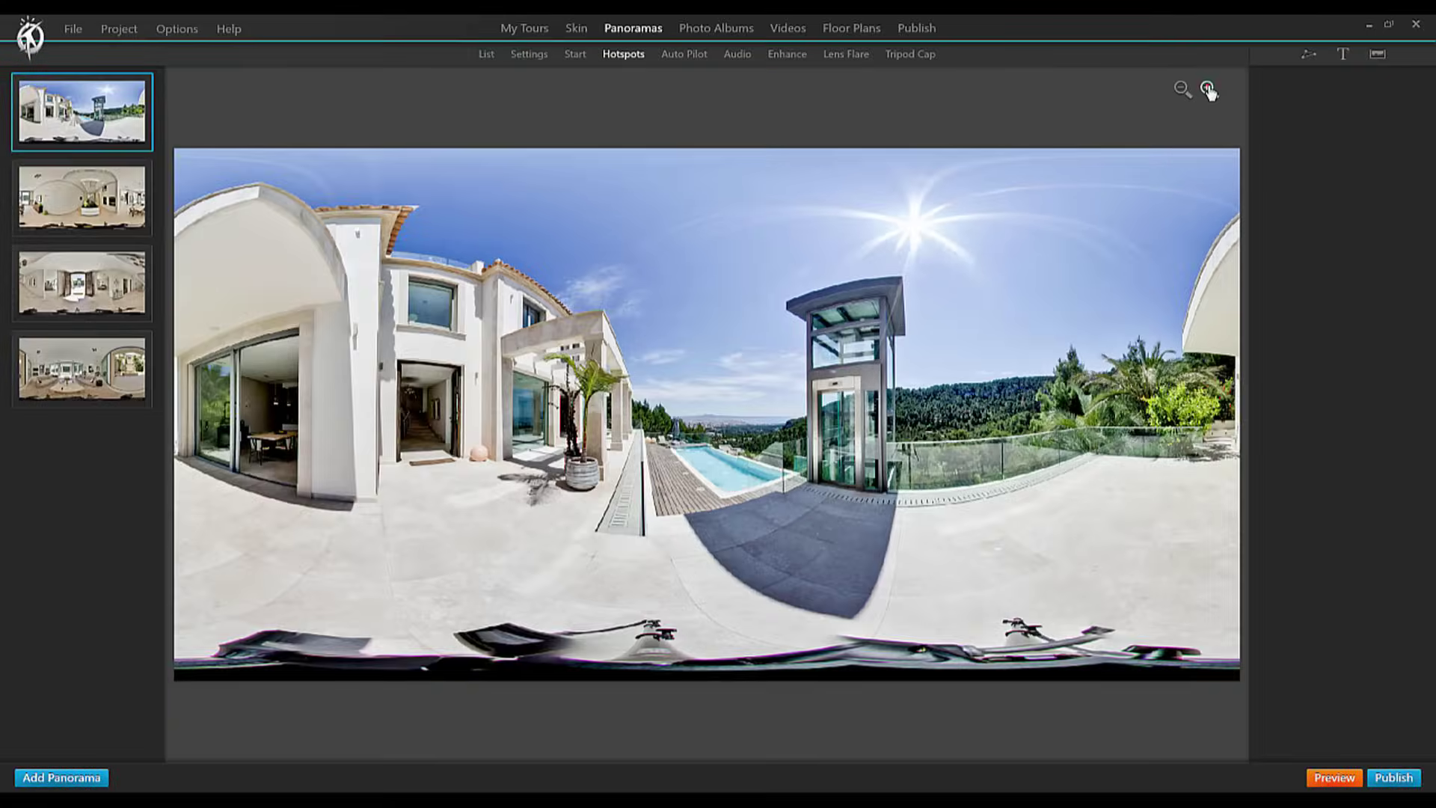
left_click(1208, 89)
left_click(1208, 89)
left_click_drag(943, 401, 961, 406)
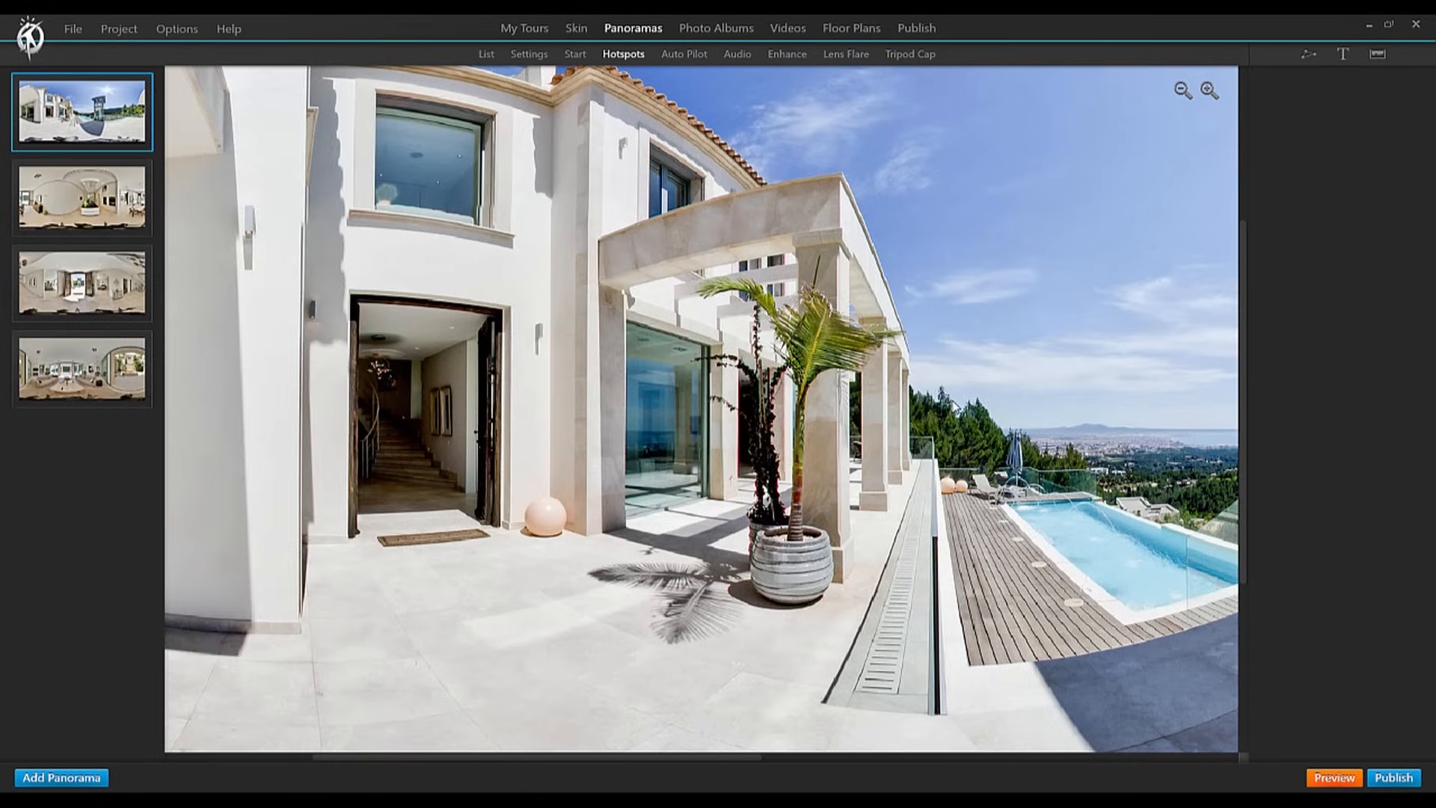
left_click(1308, 56)
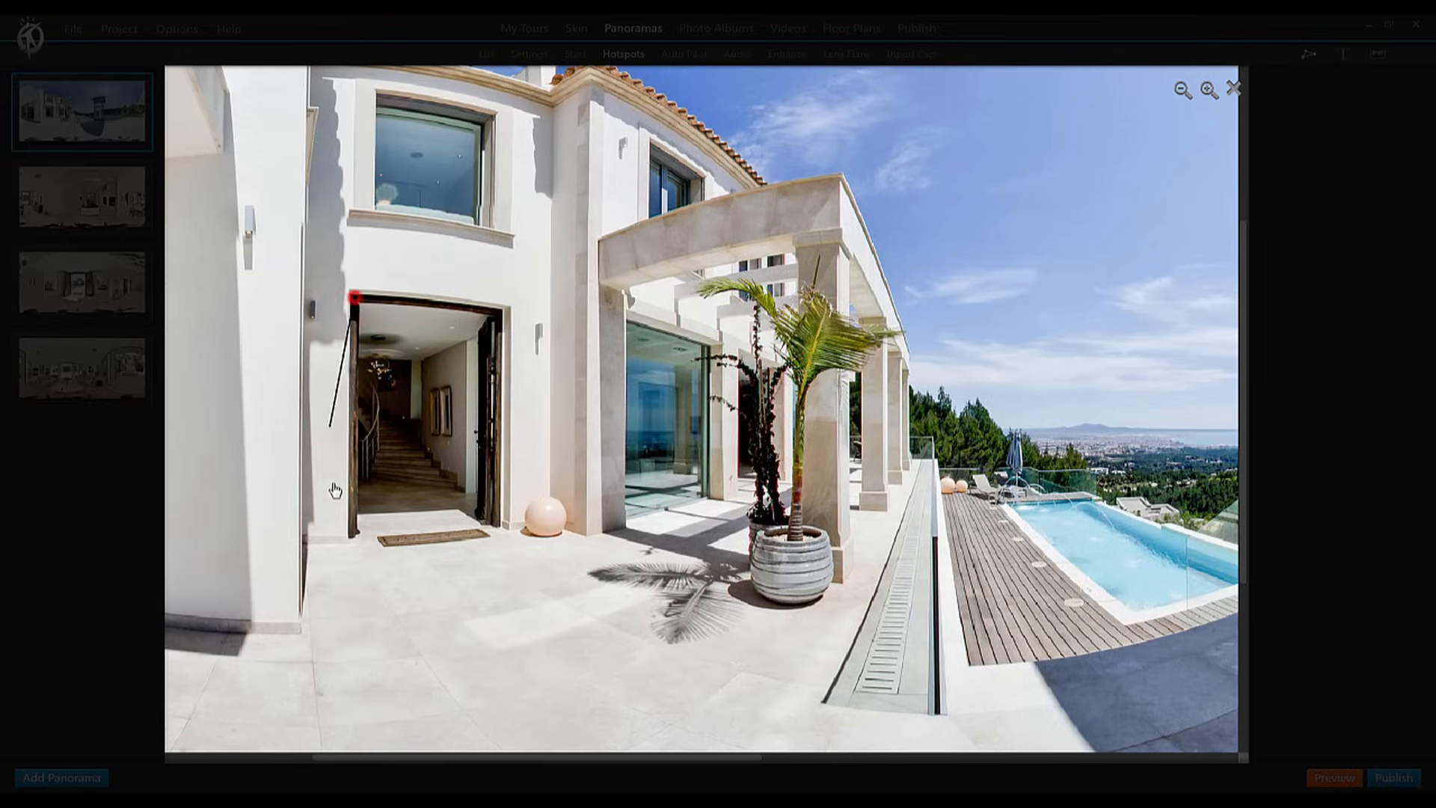
left_click_drag(350, 303, 356, 536)
left_click(498, 528)
left_click(498, 314)
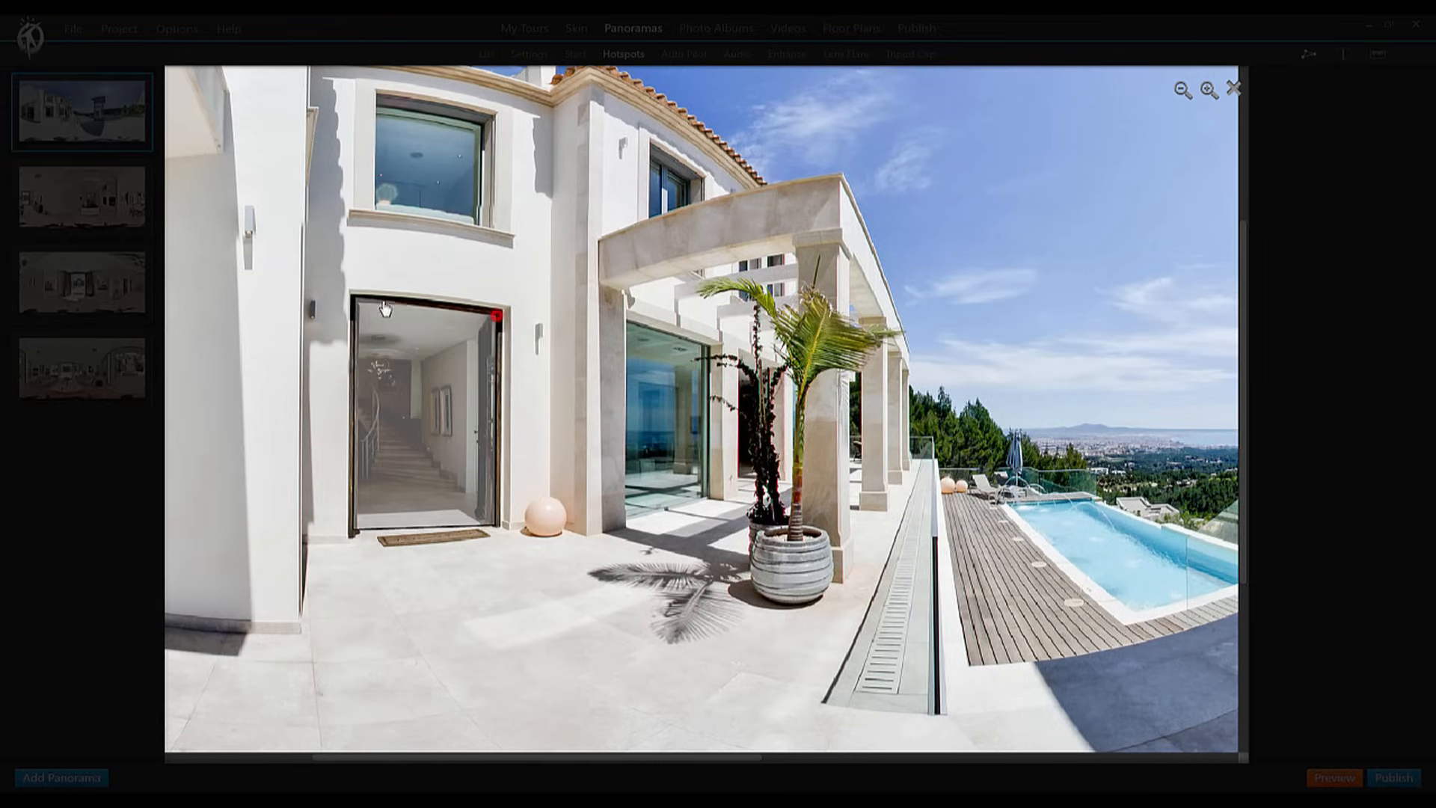
left_click(357, 303)
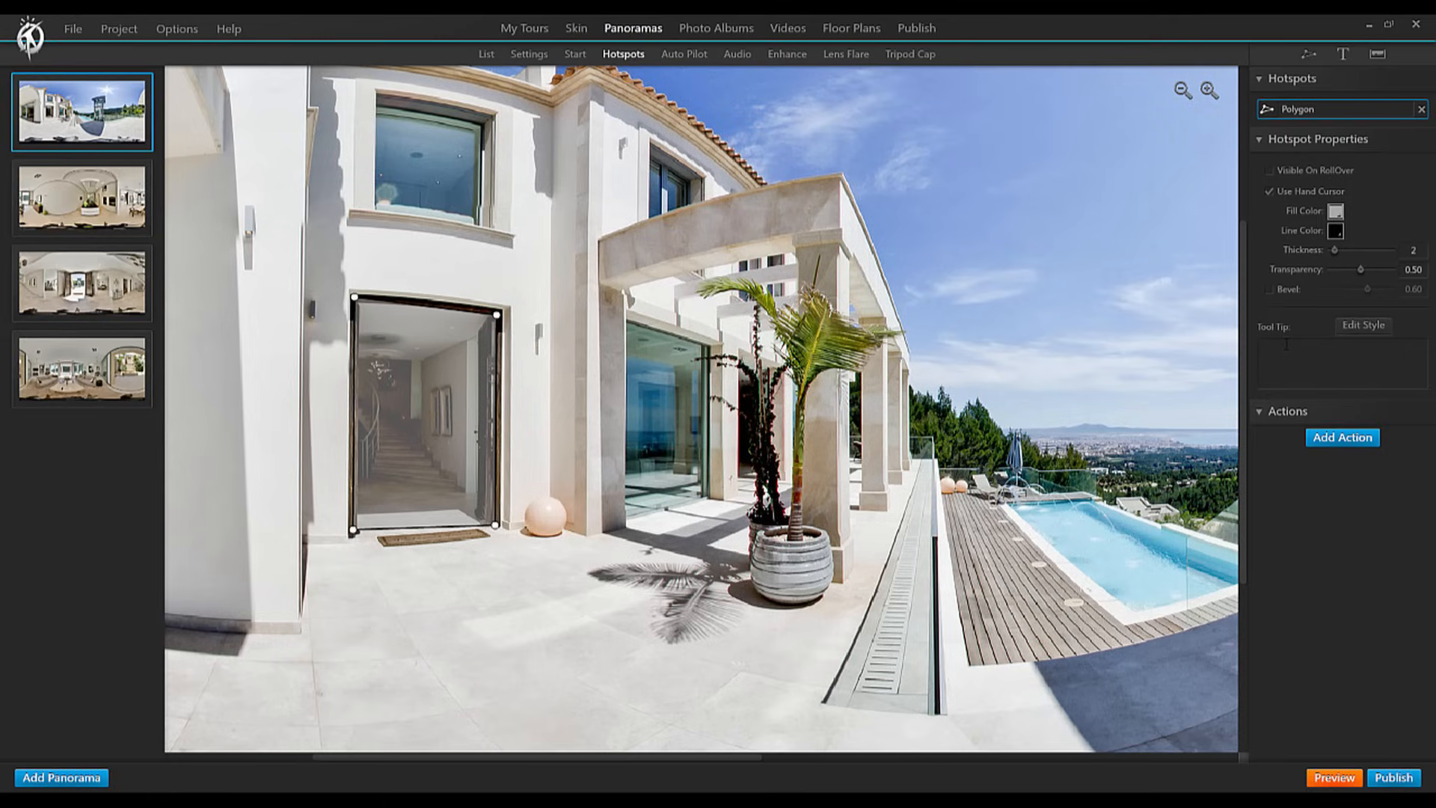
Step: Make the doorway hotspot visible on rollover and add an Open Panorama action to Entrance
left_click(1295, 166)
left_click(1341, 440)
left_click(774, 436)
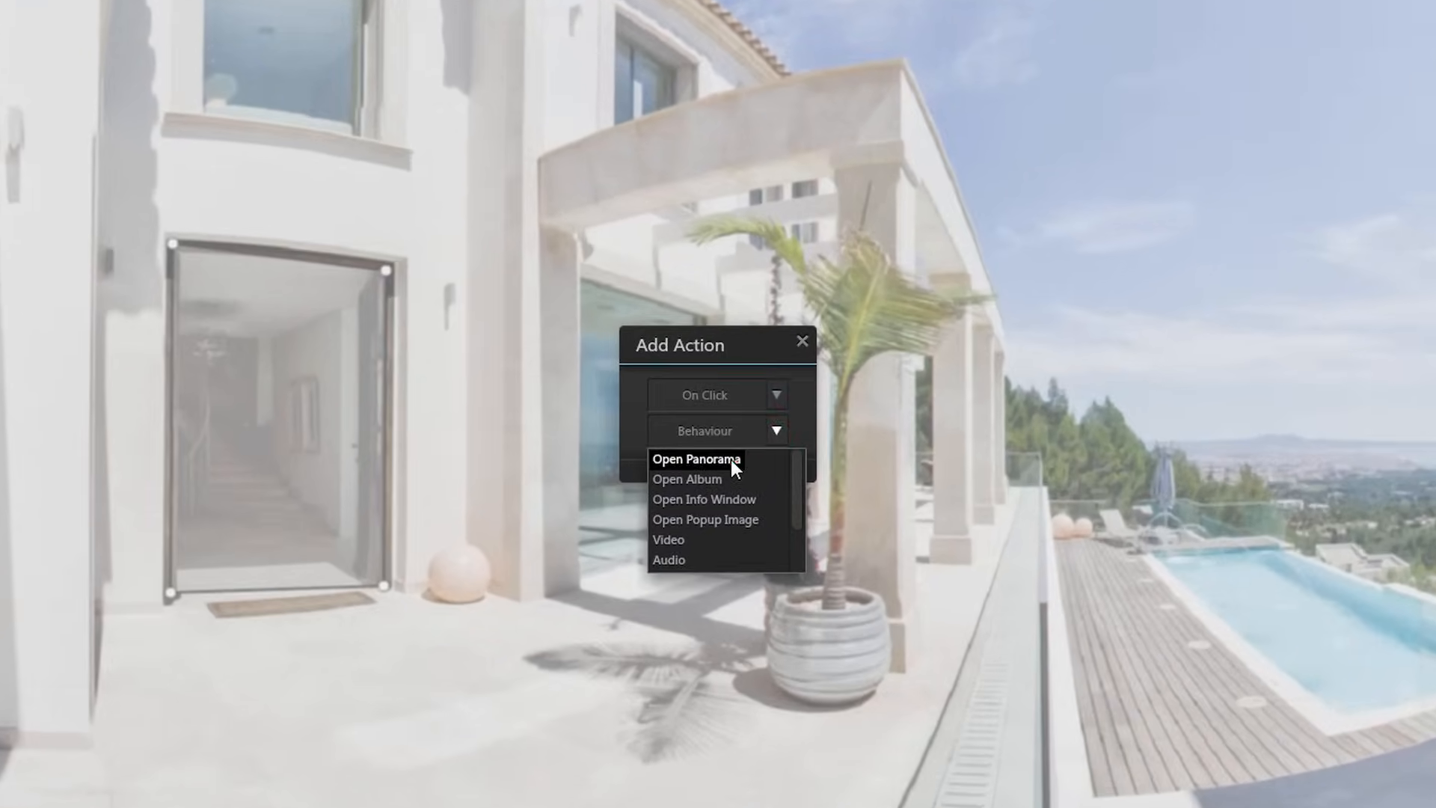
left_click(730, 459)
left_click(830, 297)
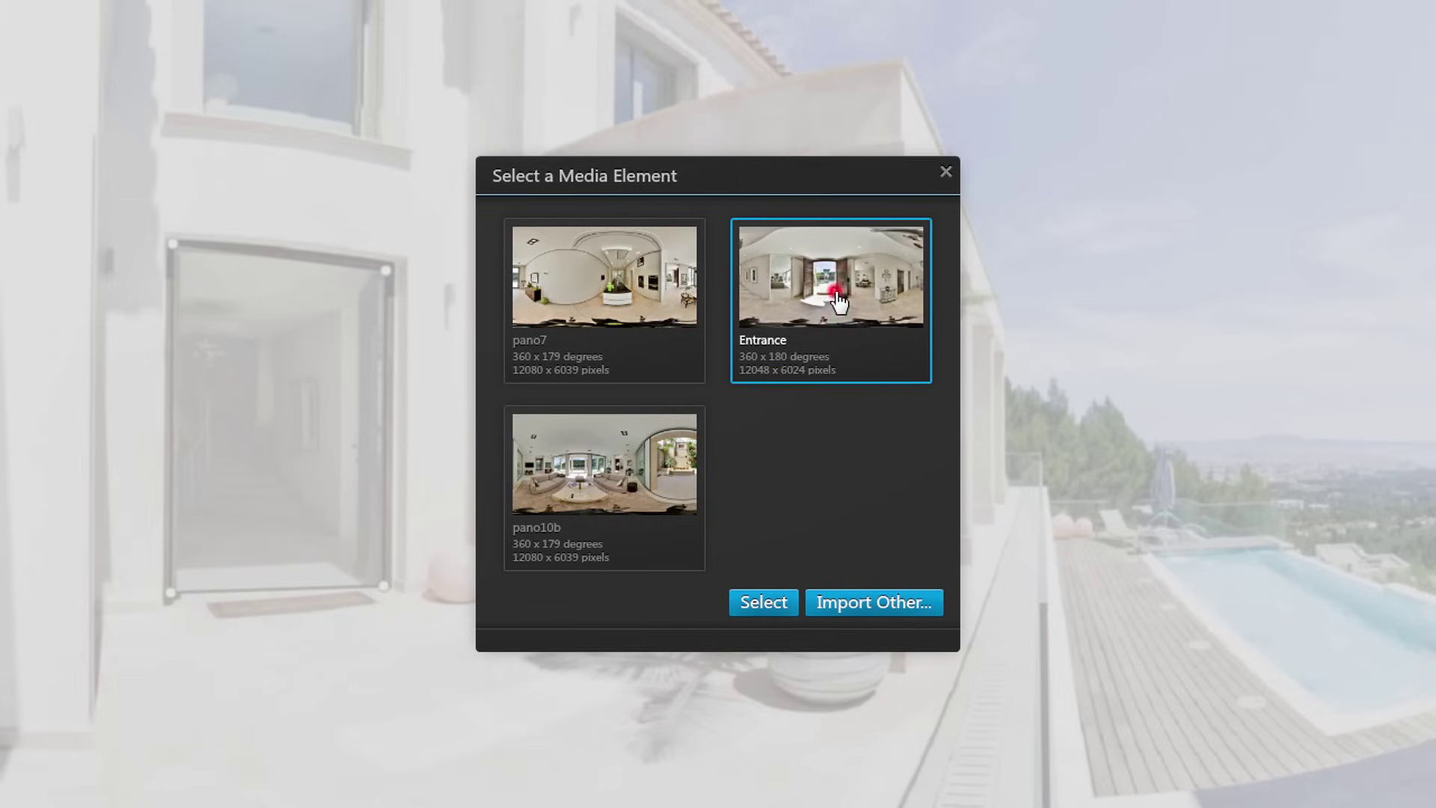
left_click(764, 603)
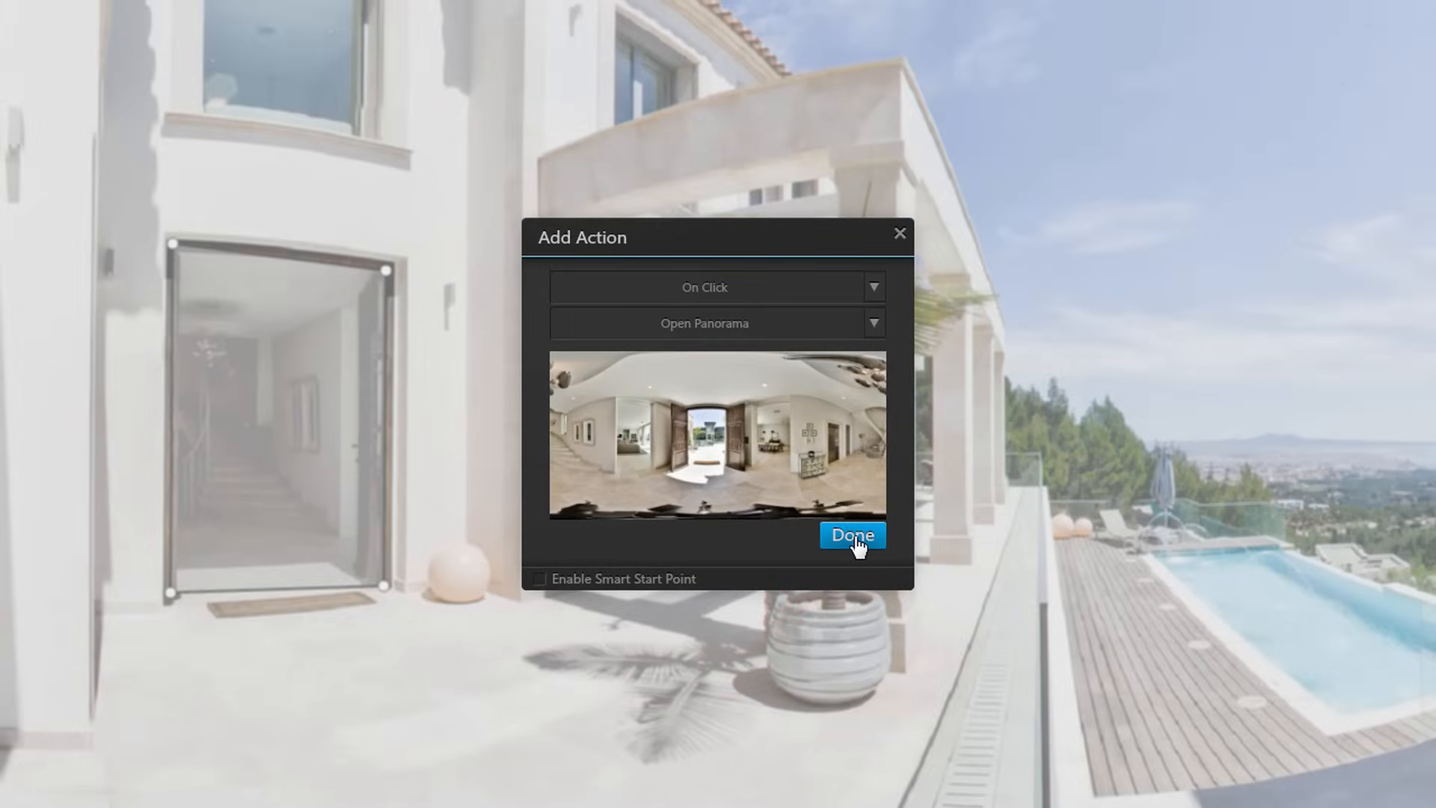
left_click(858, 542)
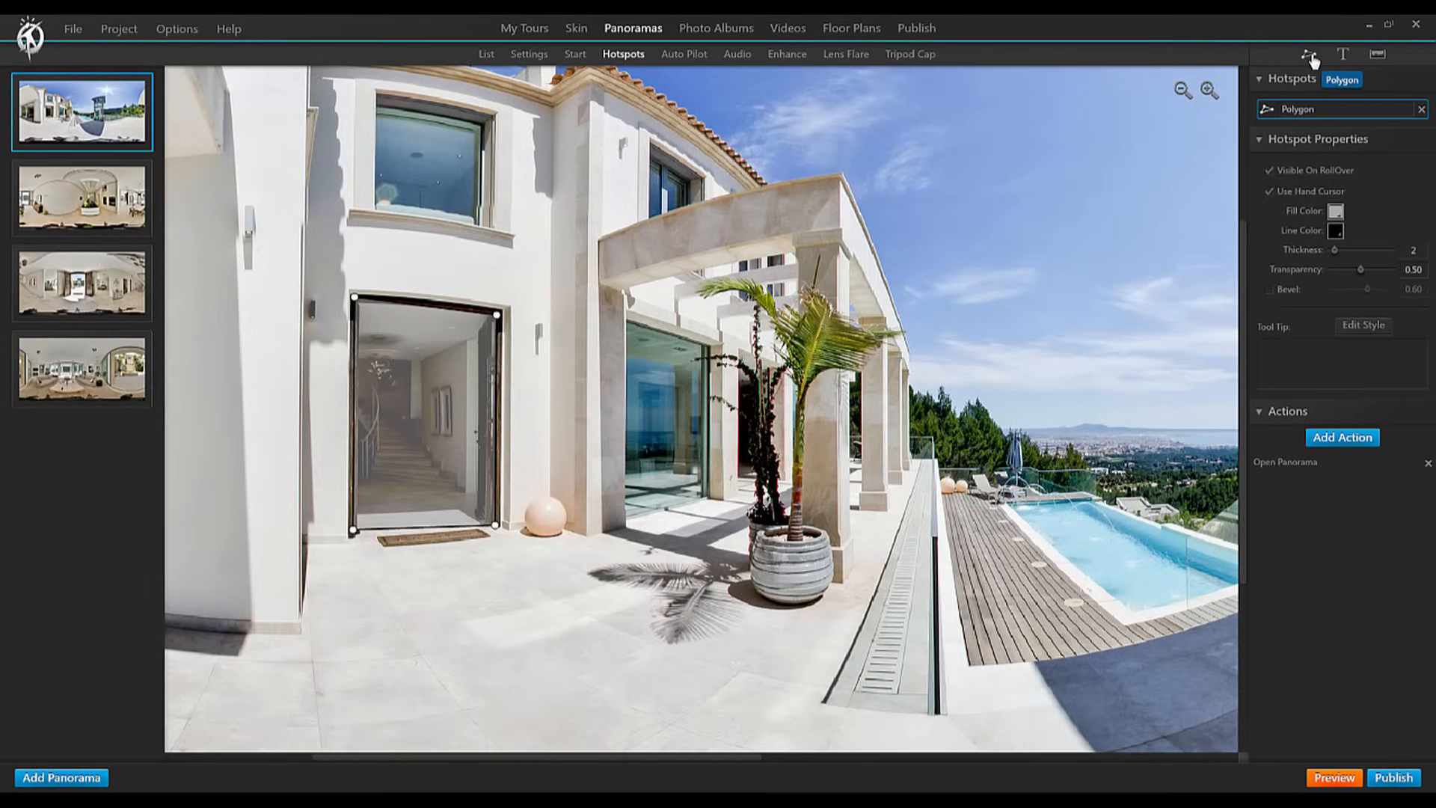
Step: Add a roundedYellow image hotspot on the patio floor and enlarge it
left_click(1379, 56)
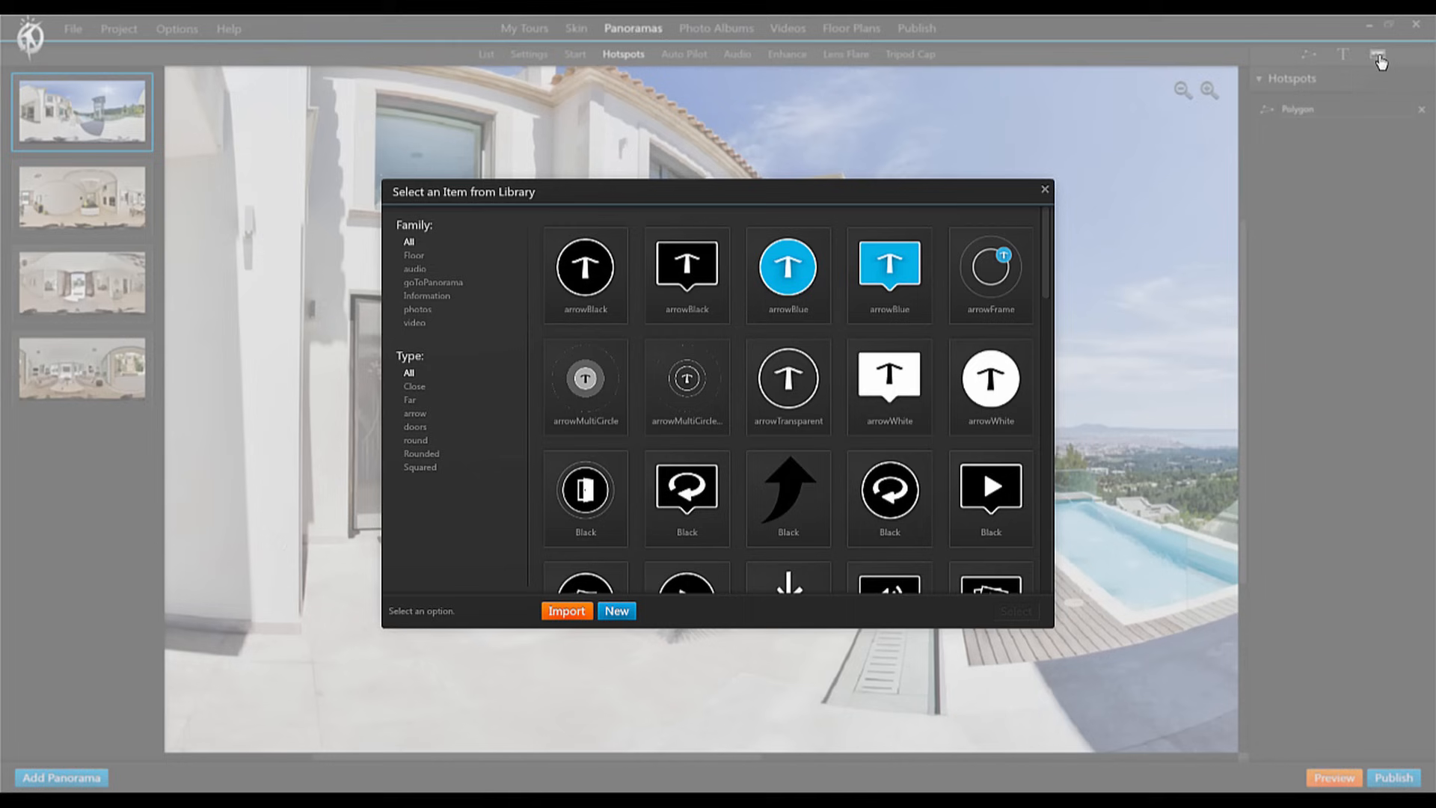
scroll(1041, 325, "down", 3)
mouse_move(1042, 324)
left_mouse_down()
mouse_move(1038, 539)
mouse_move(1043, 461)
left_mouse_up()
left_click(990, 415)
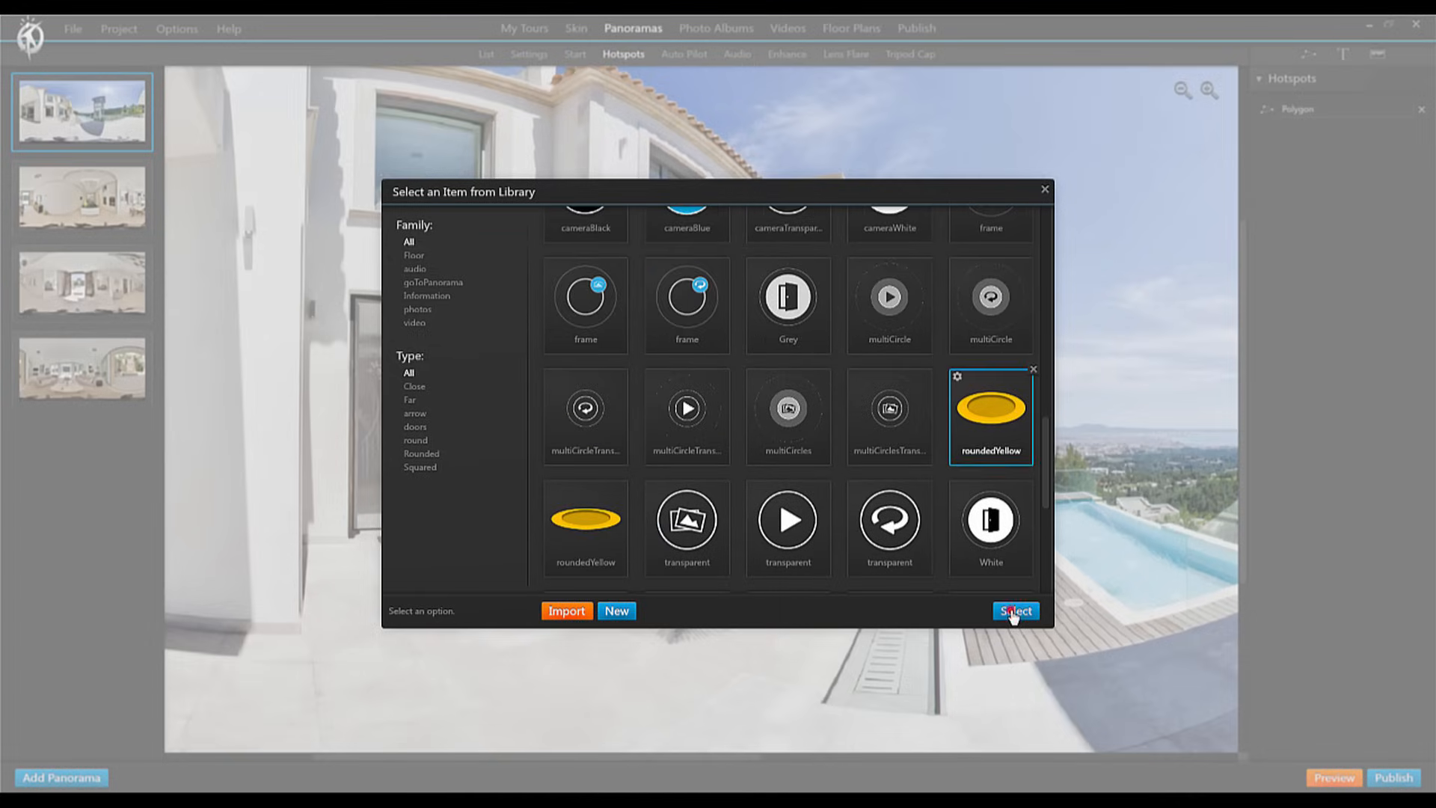
left_click(1016, 610)
left_click(643, 602)
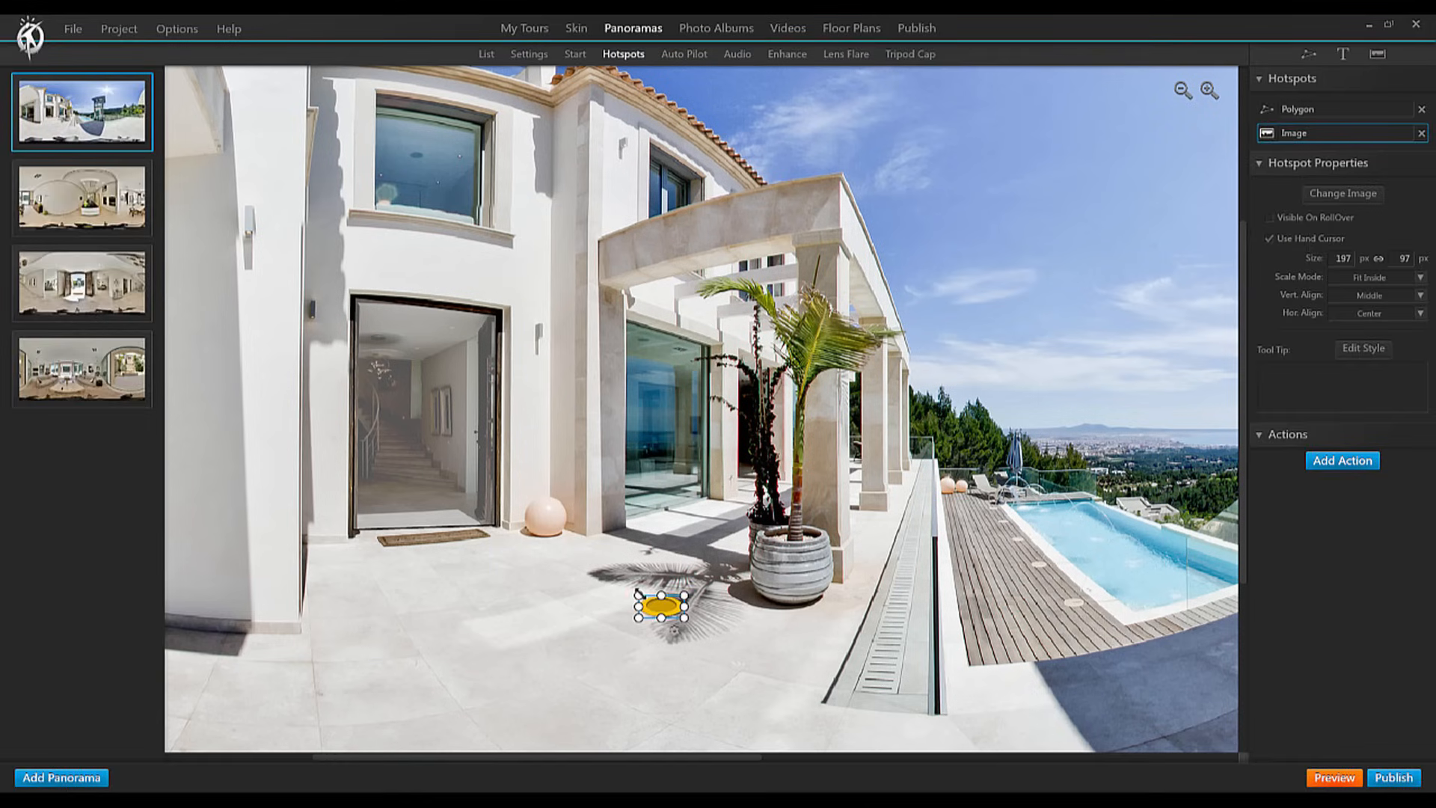
mouse_move(638, 595)
left_mouse_down()
mouse_move(594, 576)
mouse_move(637, 610)
left_mouse_up()
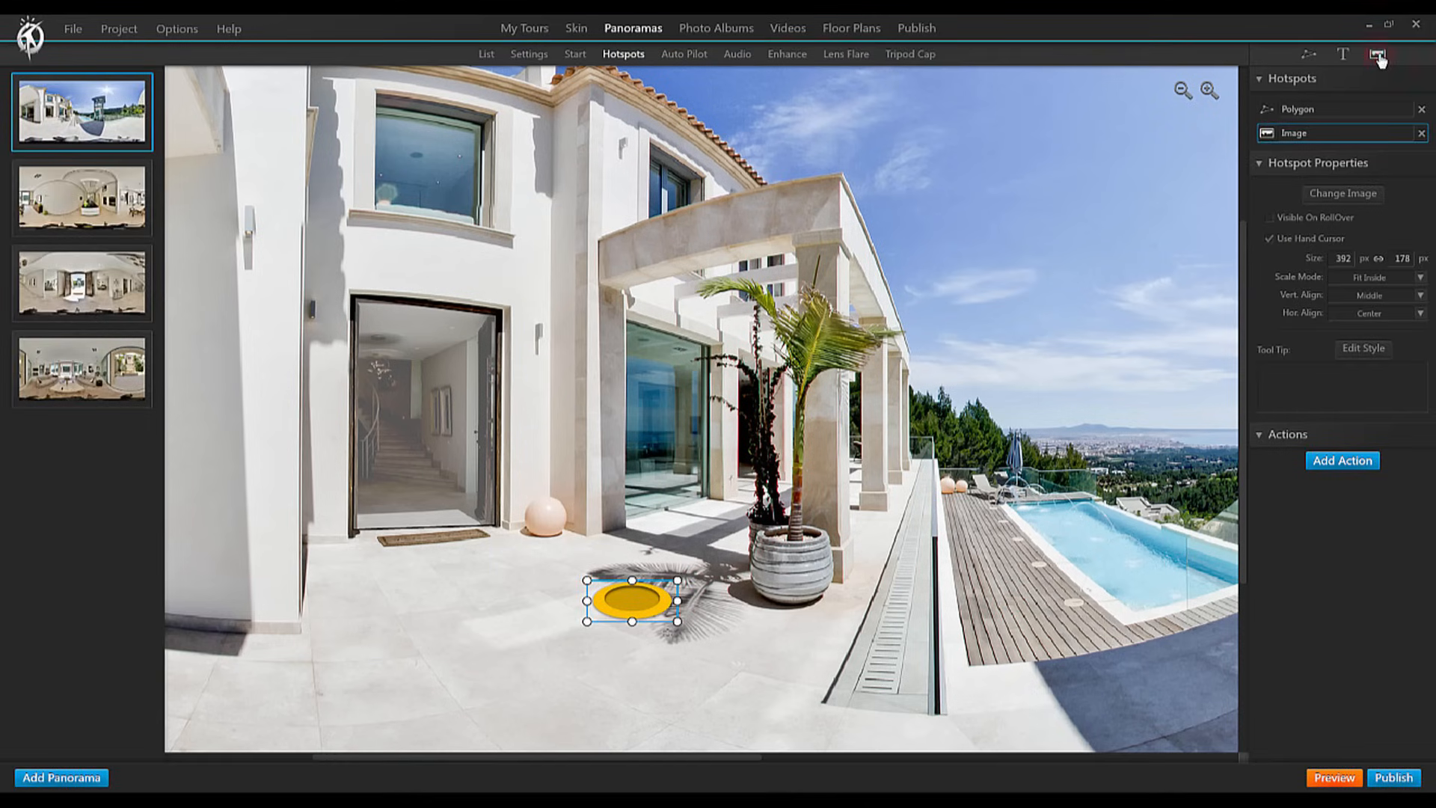
Step: Add a second image hotspot using blue3 and place it on the zoomed-out panorama
left_click(1379, 53)
scroll(1047, 266, "down", 1)
scroll(1047, 338, "down", 3)
scroll(1043, 347, "down", 1)
left_click(1001, 378)
left_click(1018, 615)
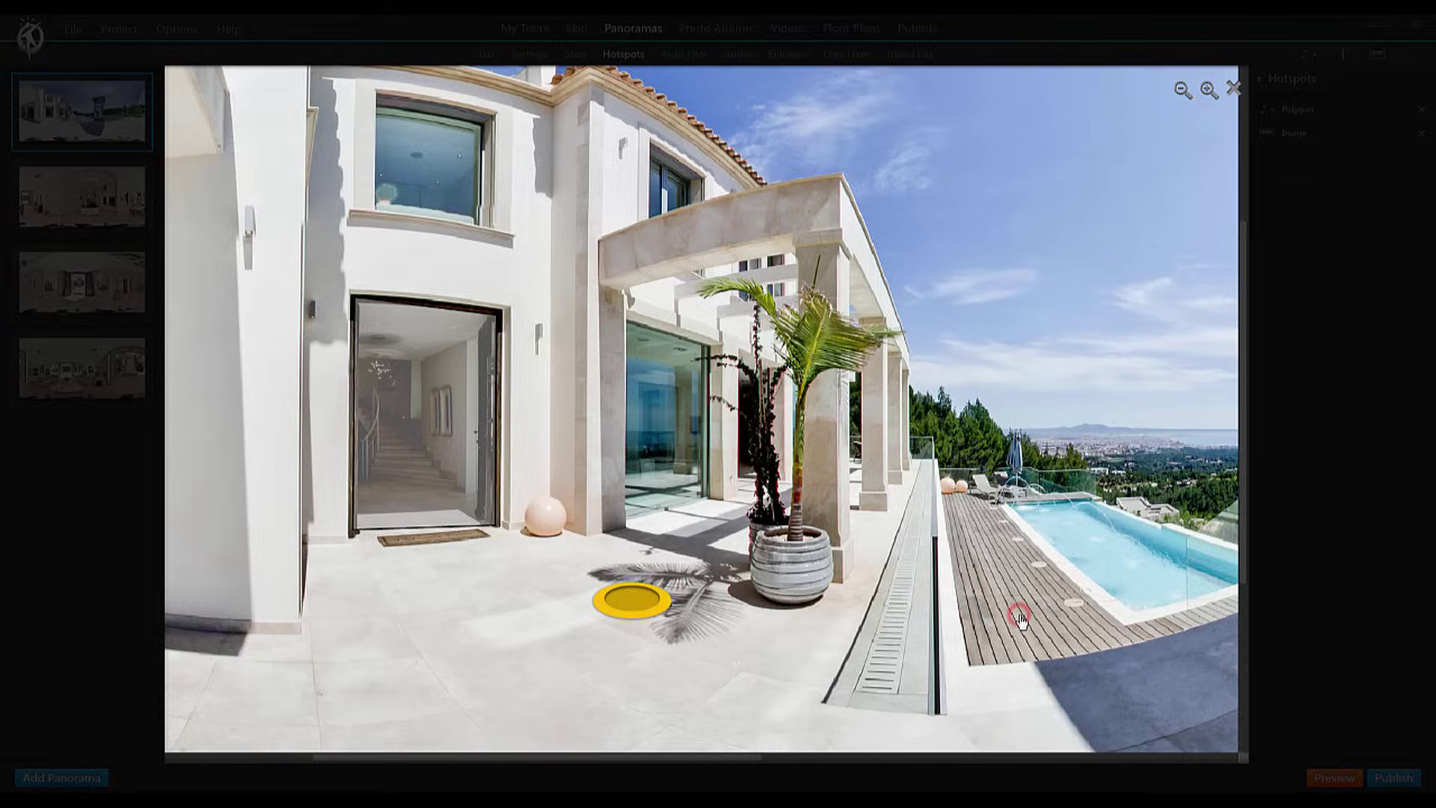
left_click(1184, 89)
left_click(245, 406)
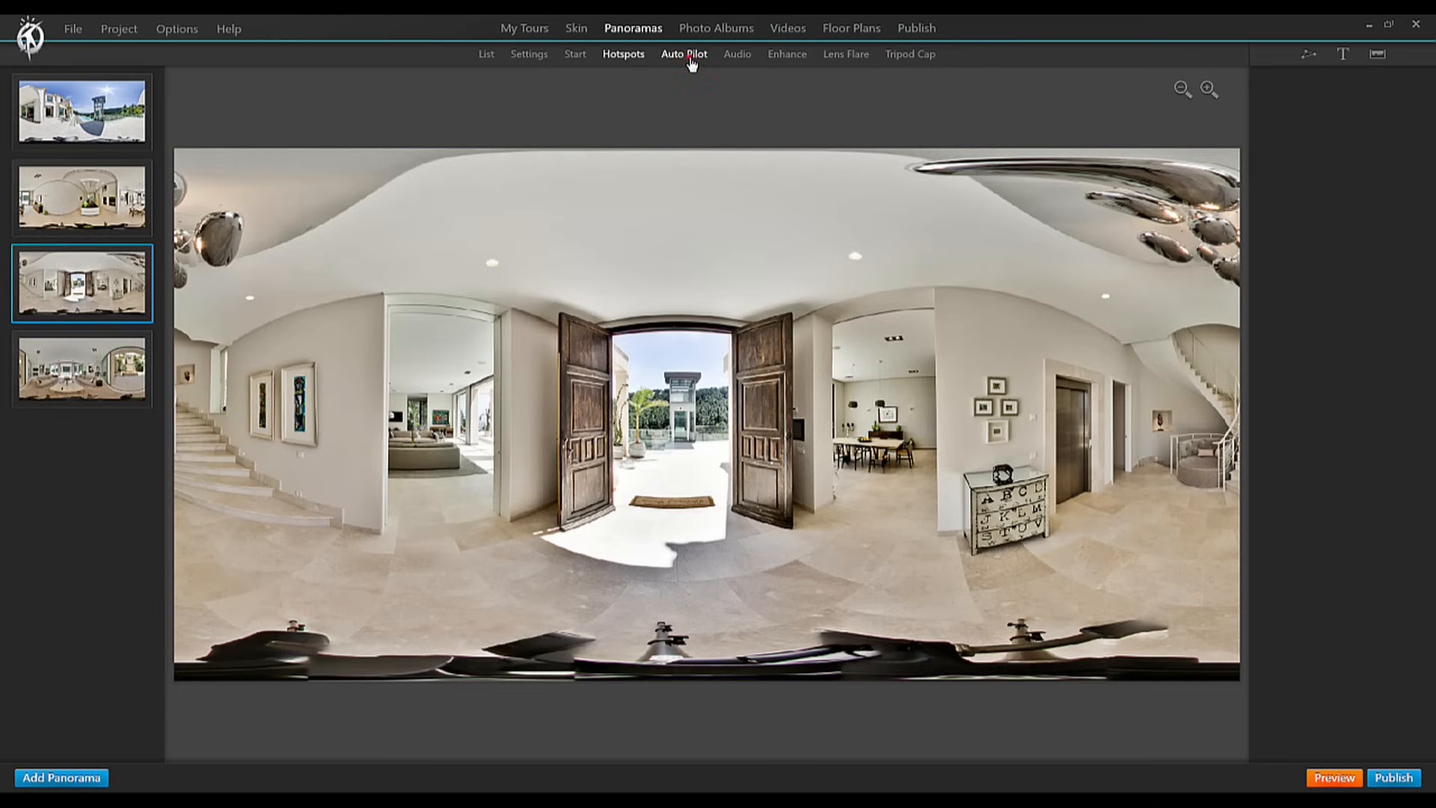
Step: In Auto Pilot, give the last waypoint an Open Panorama action targeting pano7
left_click(691, 59)
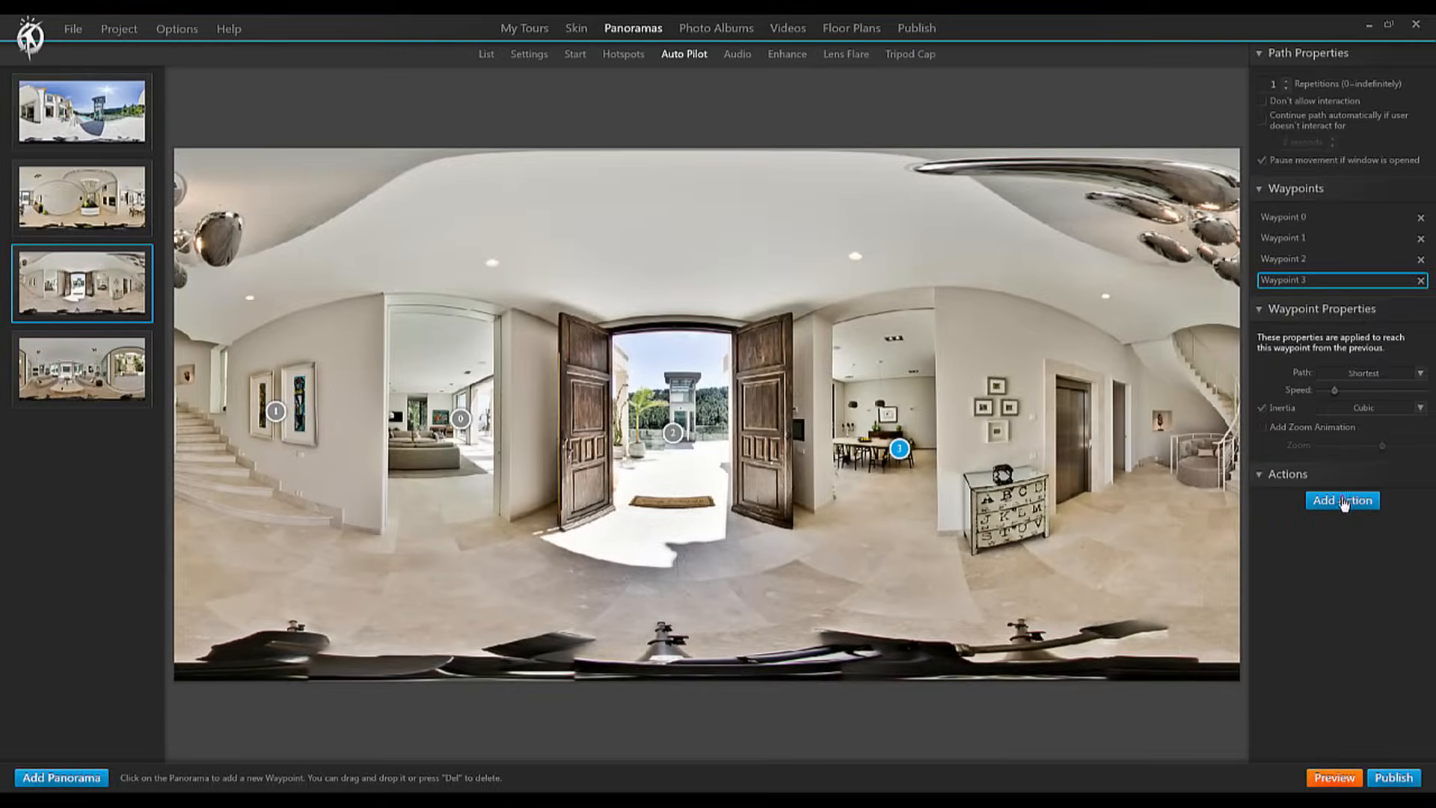
left_click(1355, 502)
left_click(756, 424)
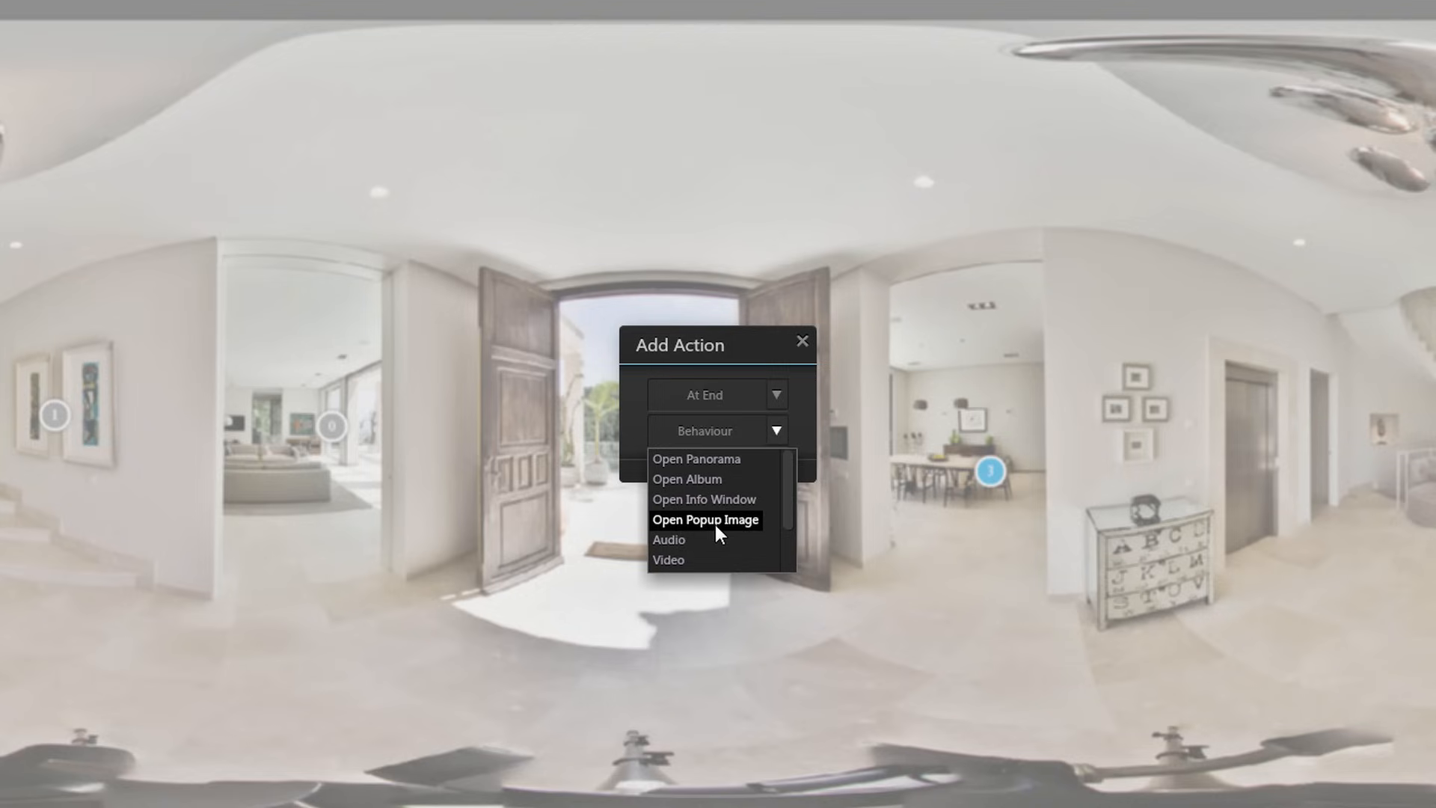
left_click(688, 462)
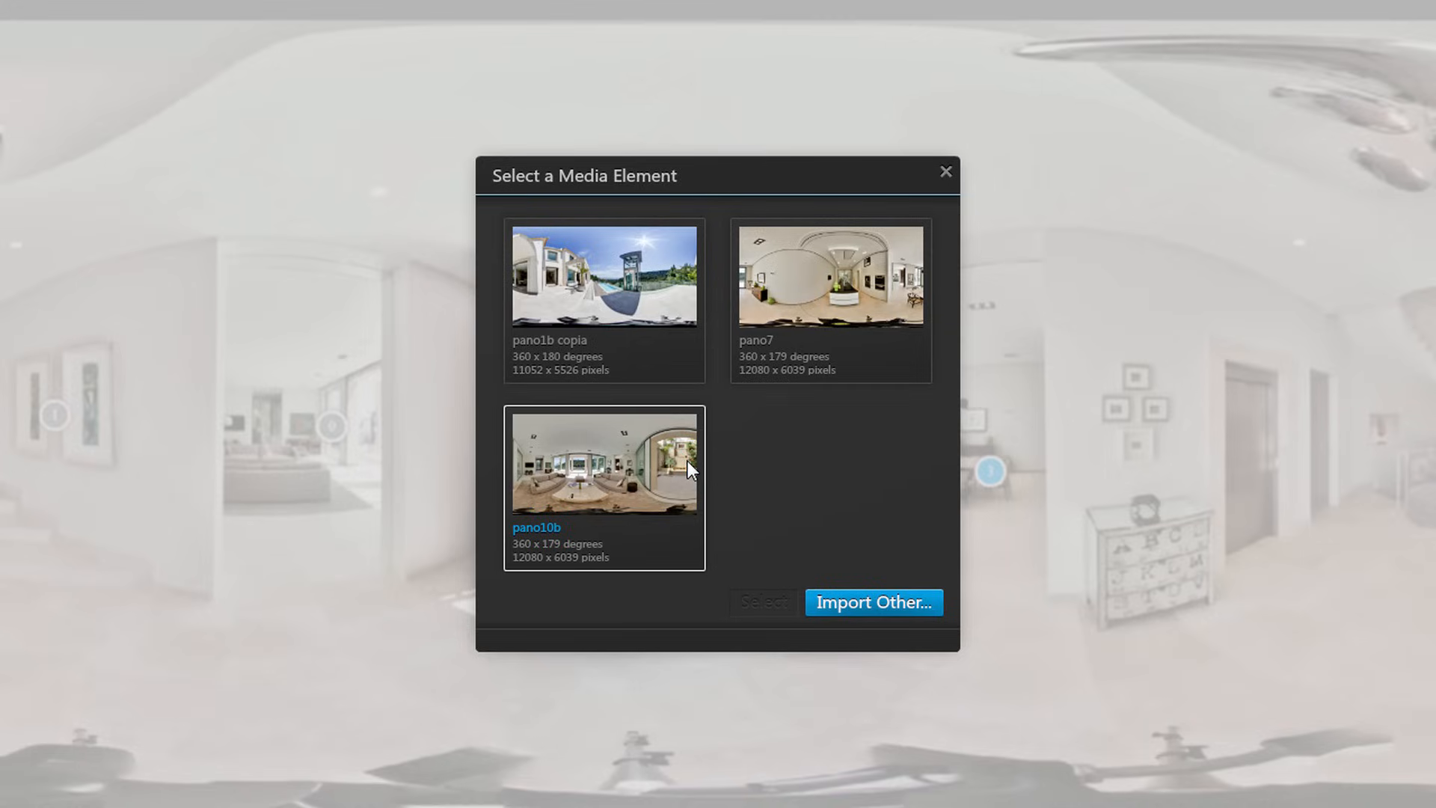
left_click(792, 290)
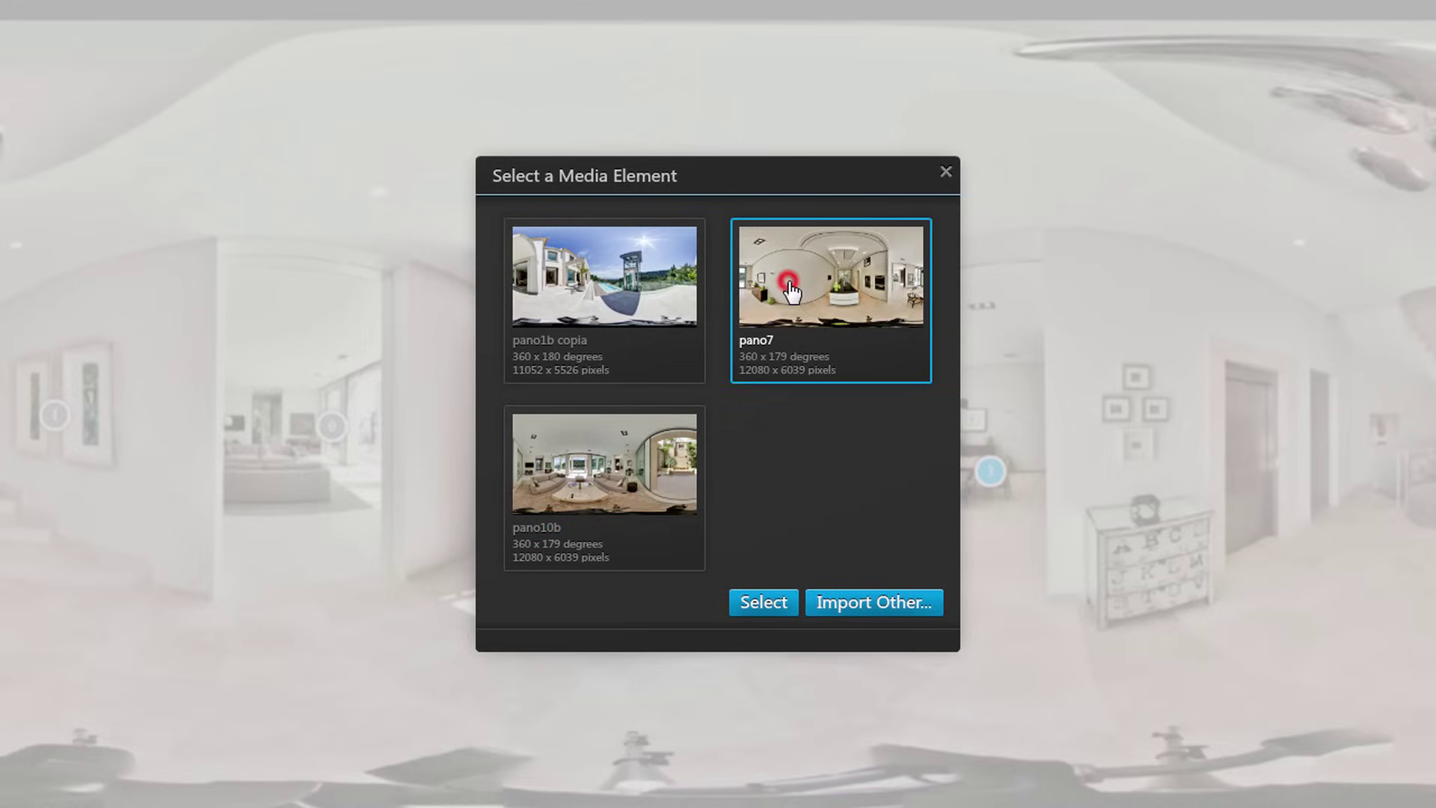
left_click(766, 603)
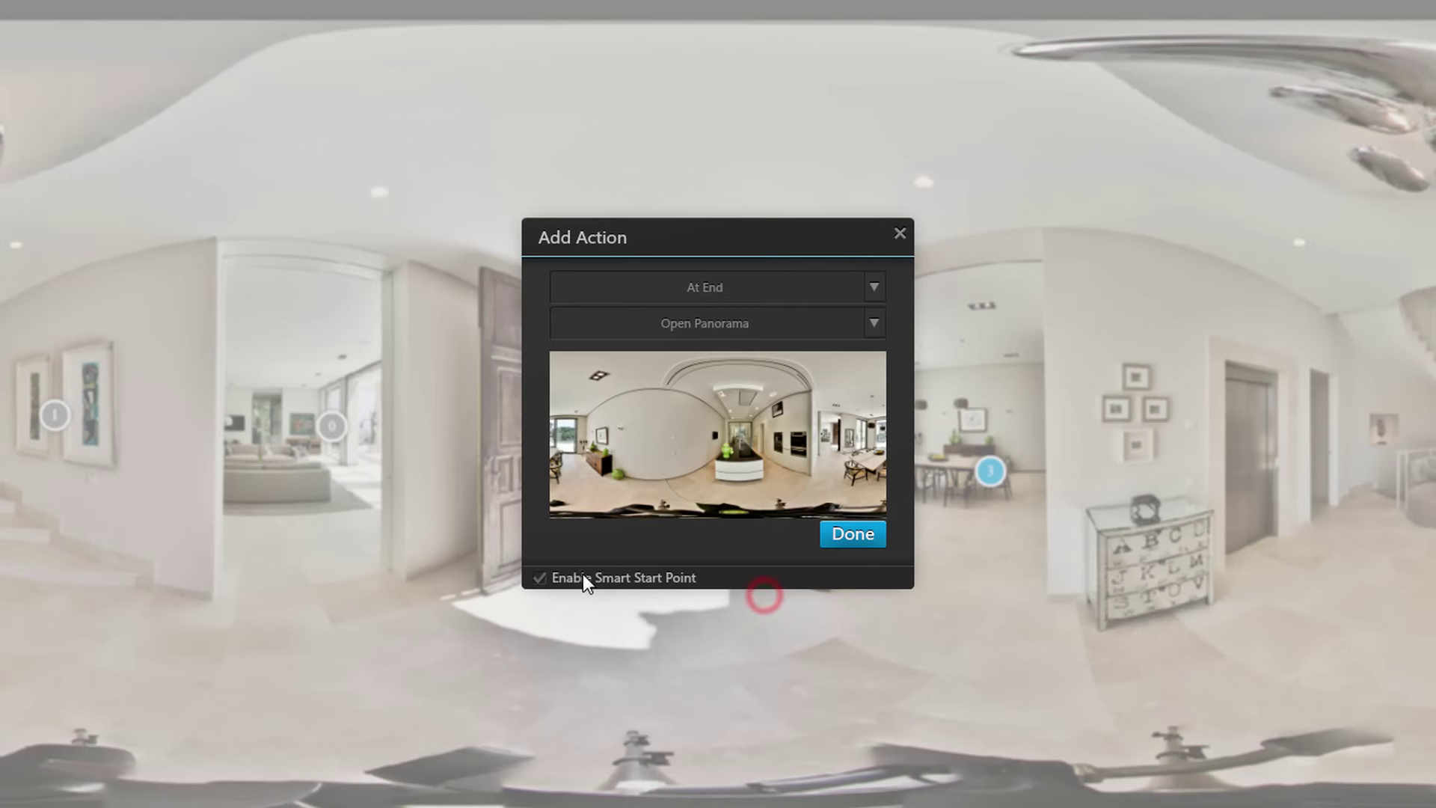
left_click(847, 538)
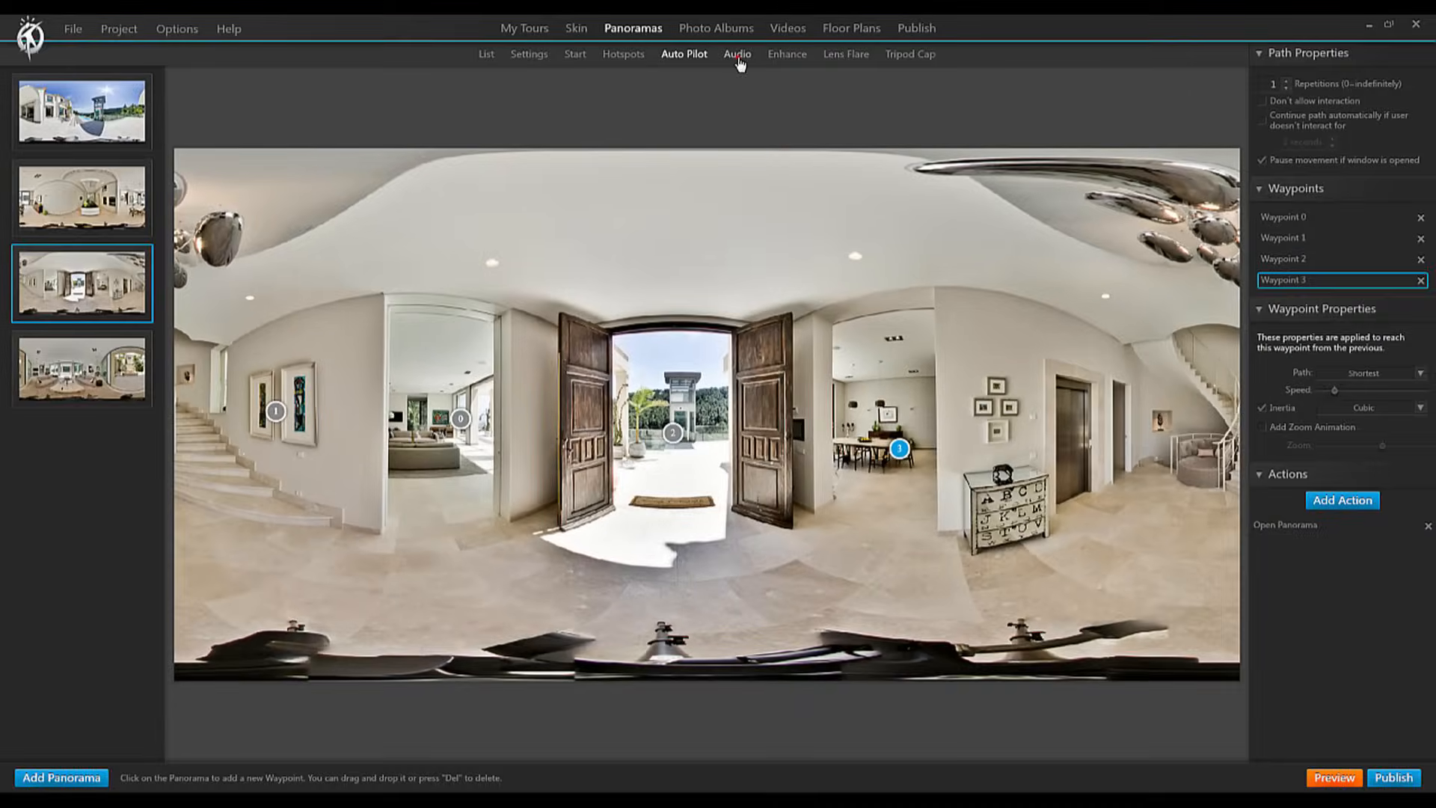
Step: Add Audio1 as a looping directional sound with its zone over the left doorway
left_click(737, 54)
left_click(1342, 83)
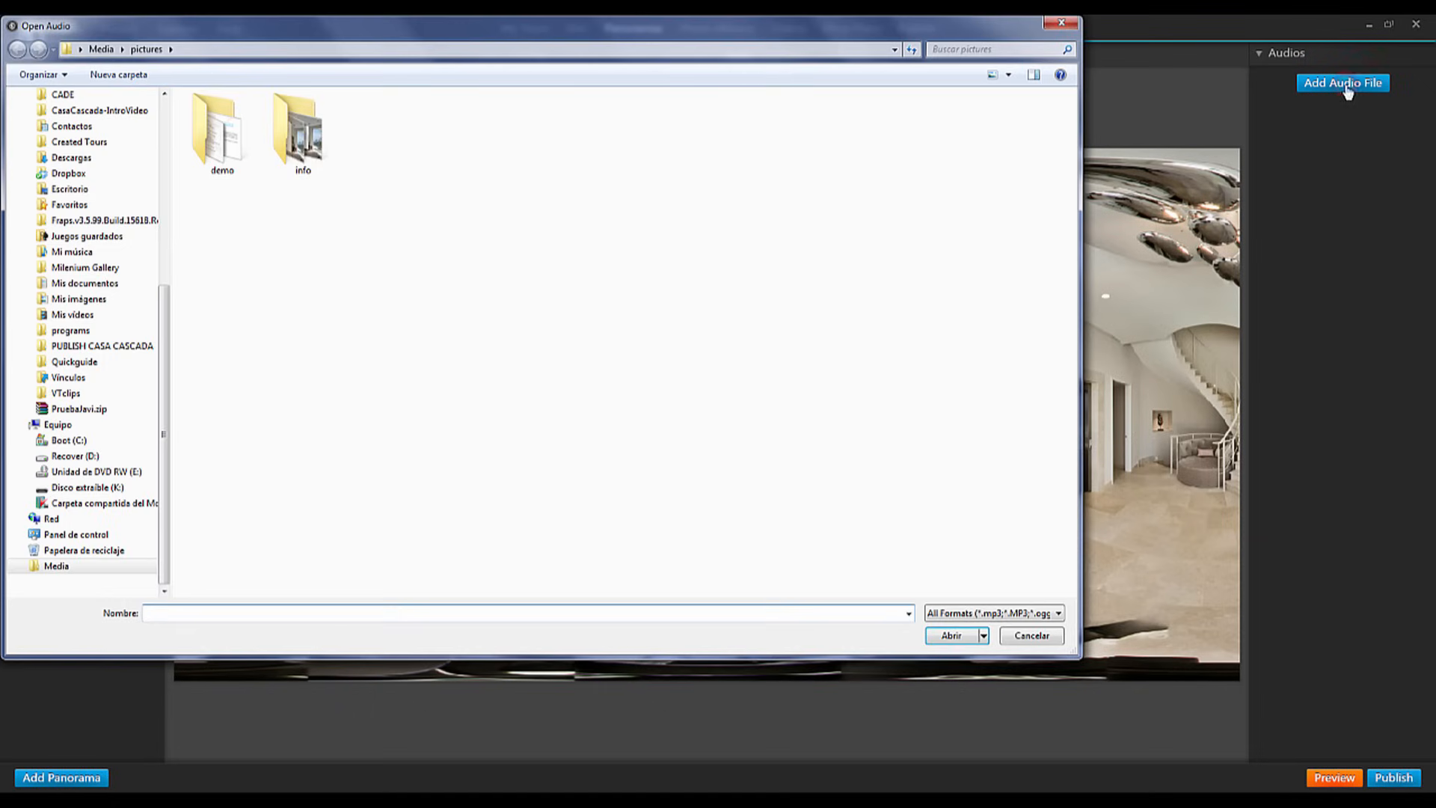
left_click(56, 566)
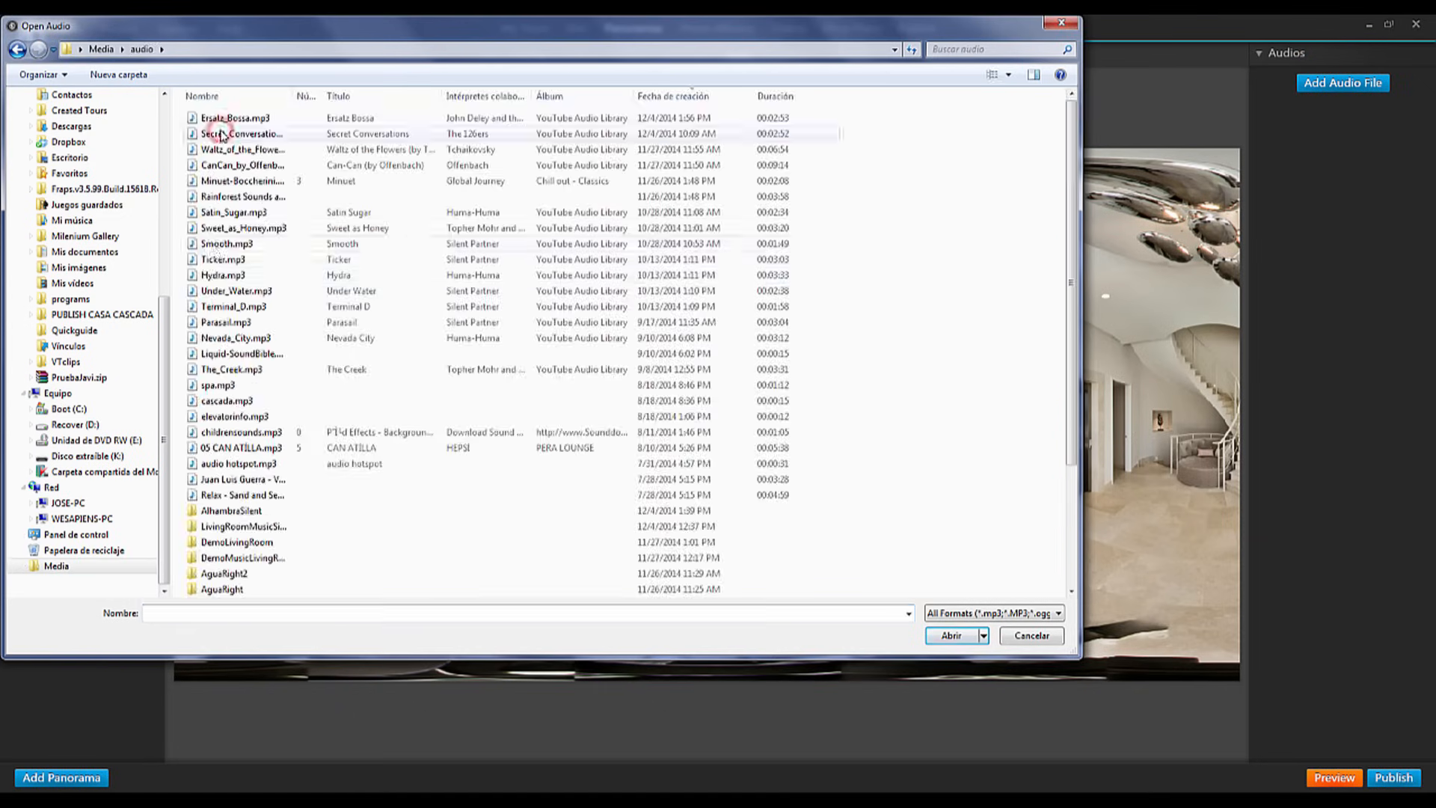
double_click(211, 273)
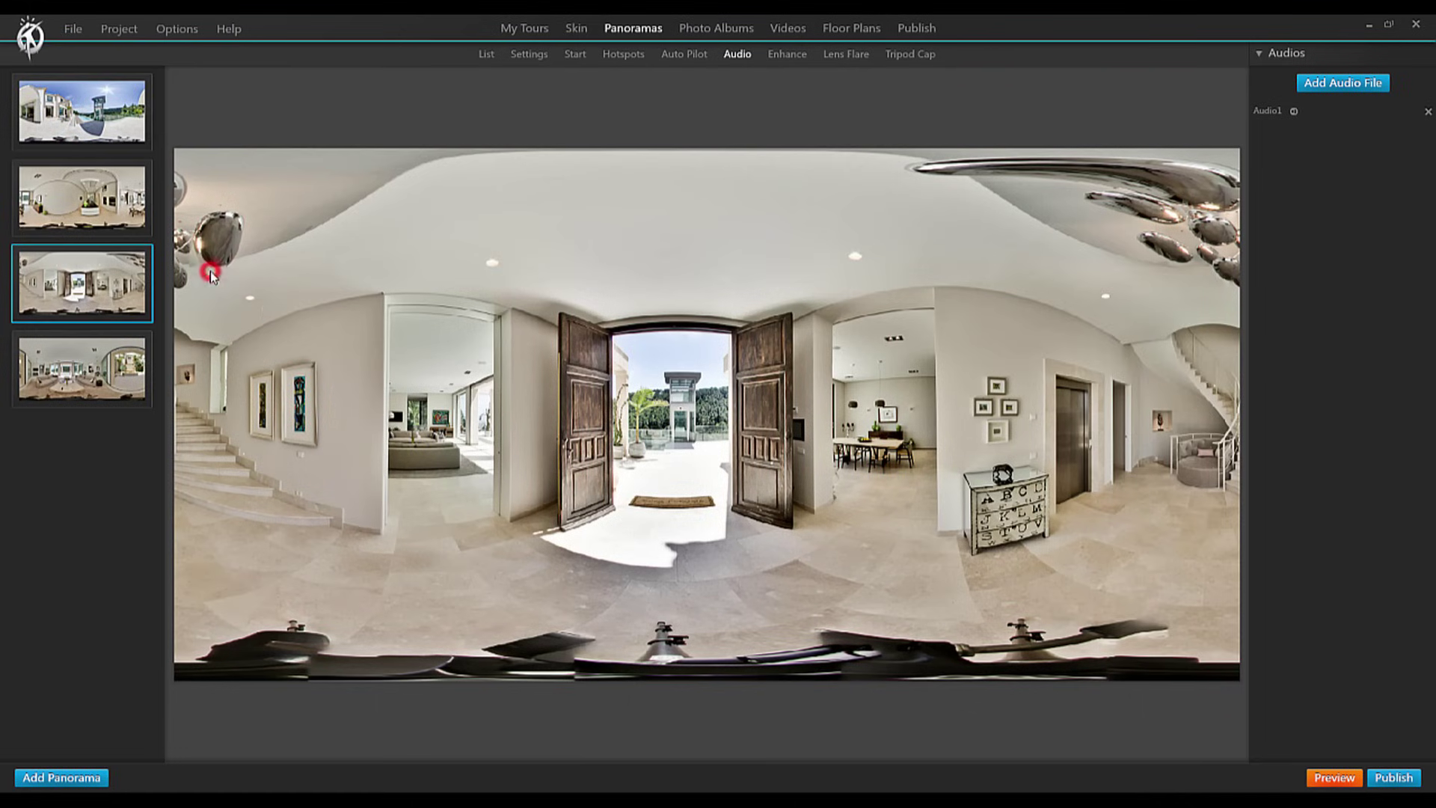
left_click(1275, 113)
left_click(1263, 280)
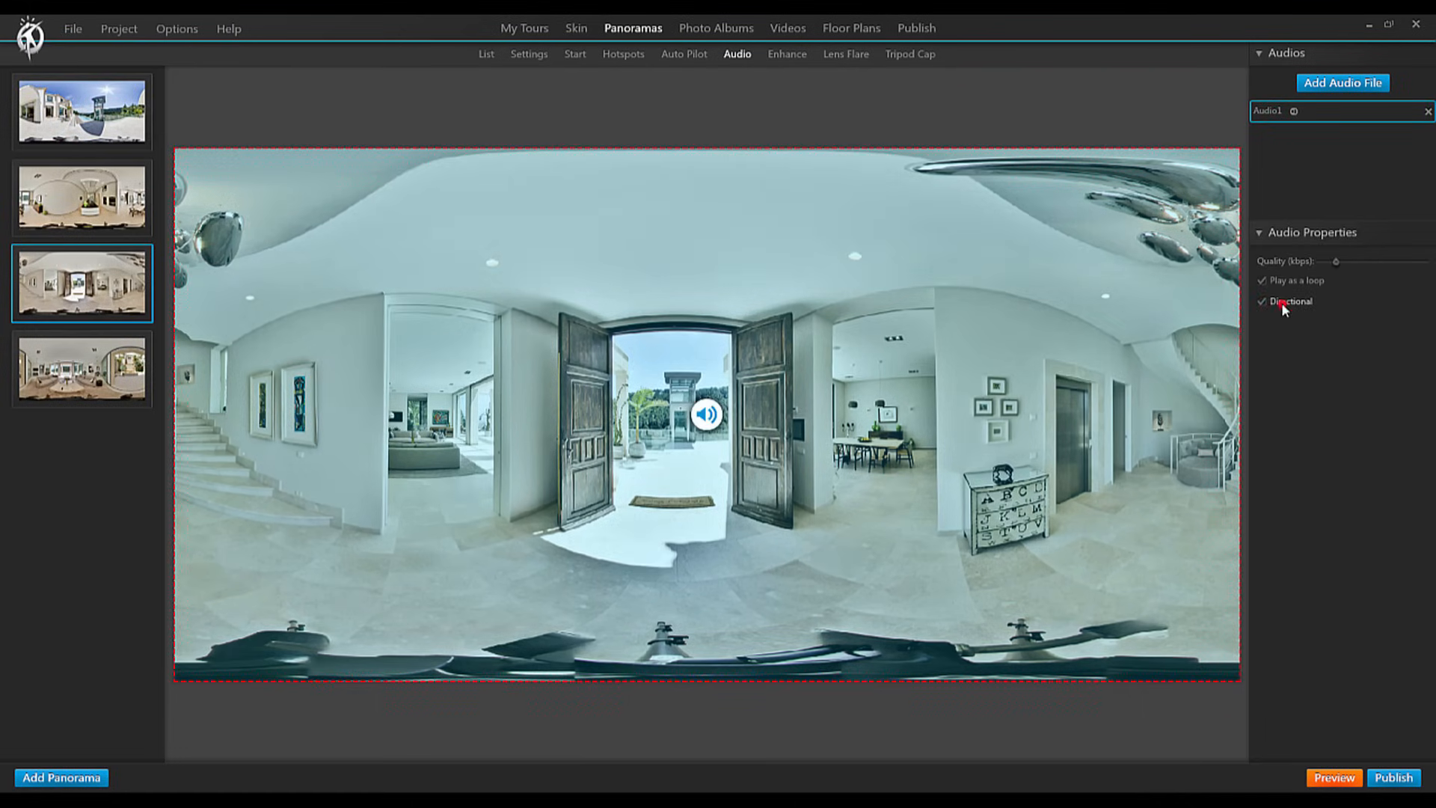
left_click(1265, 301)
left_click_drag(709, 414, 412, 434)
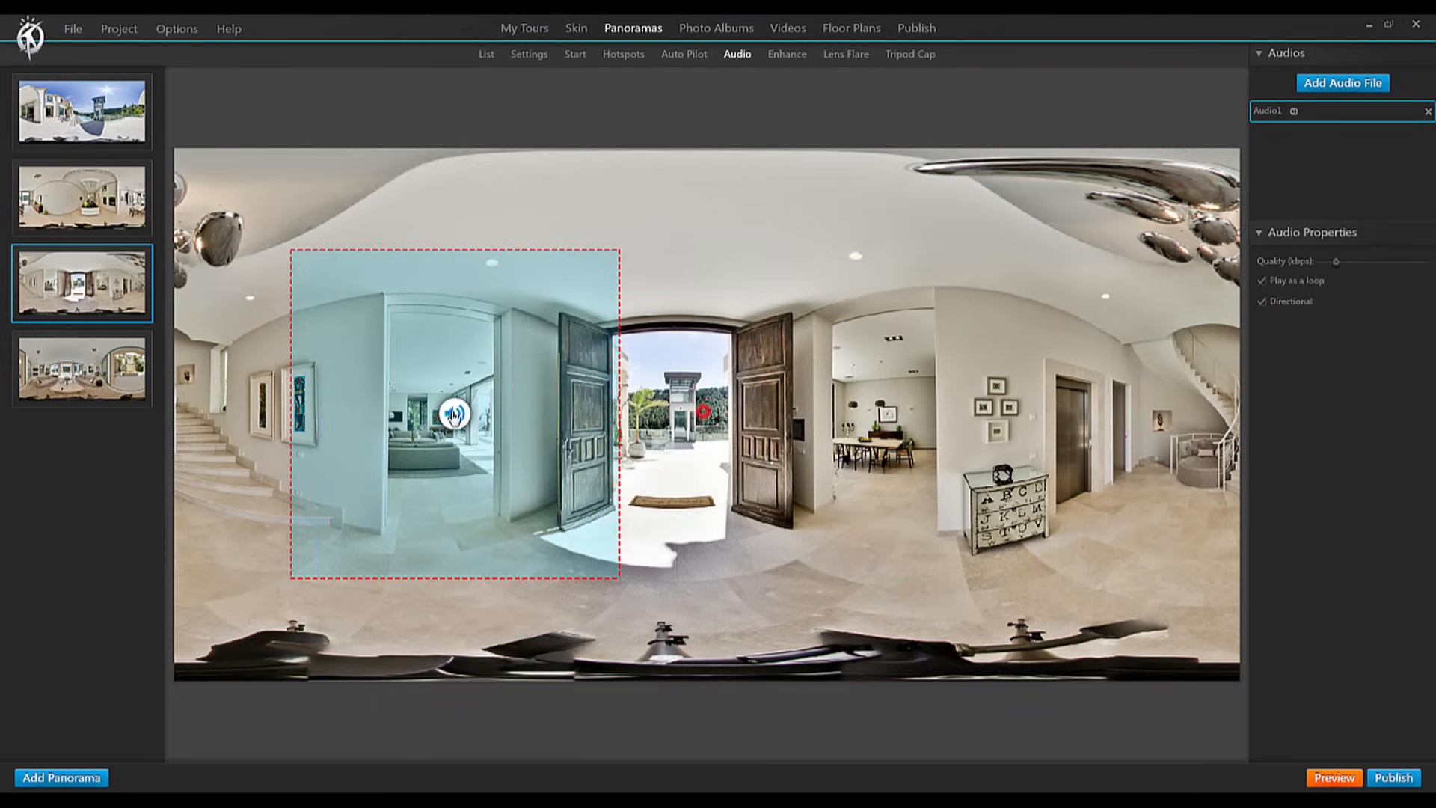
Step: Add Audio2, shrink its zone and place it over the dining area, then check both zones
left_click(1337, 86)
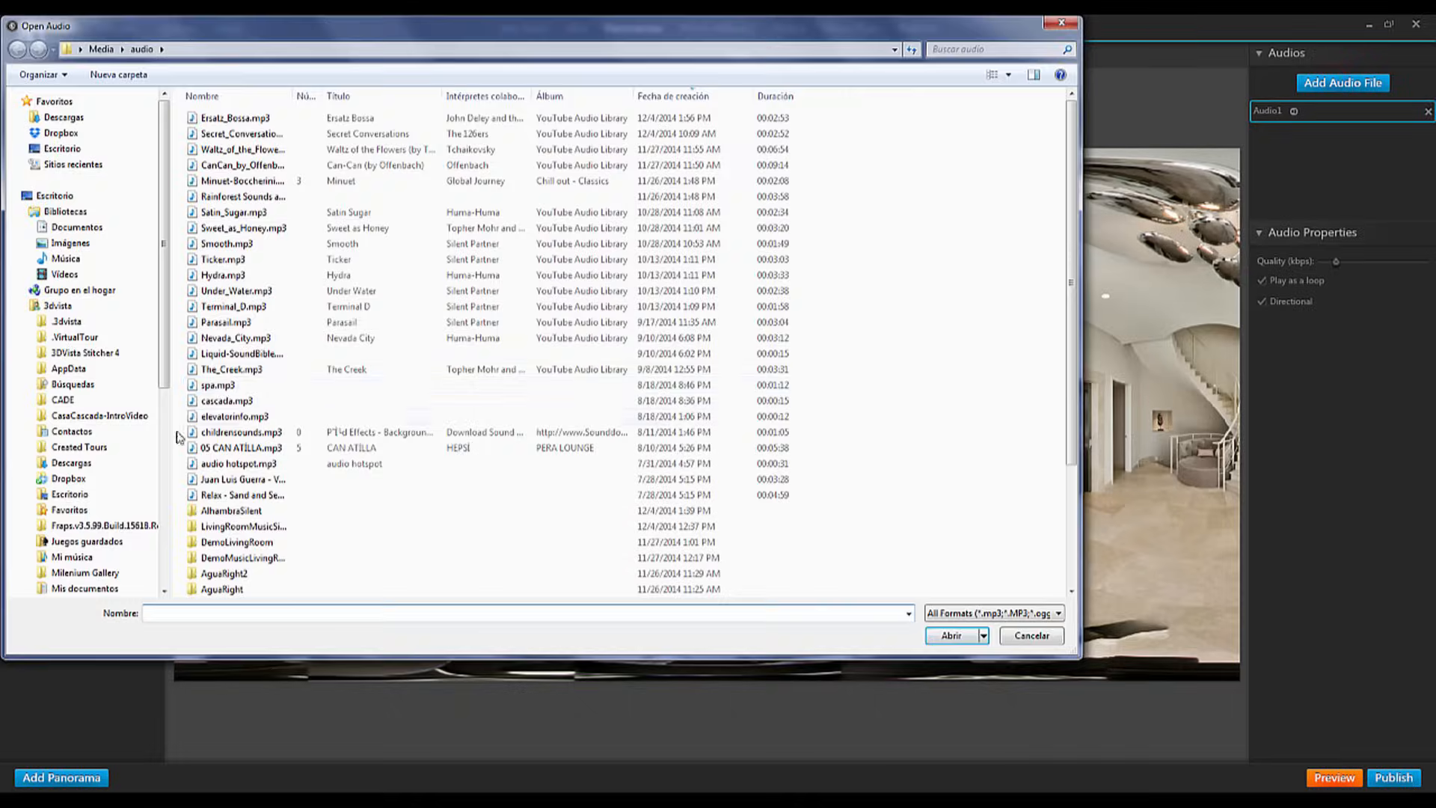
double_click(223, 388)
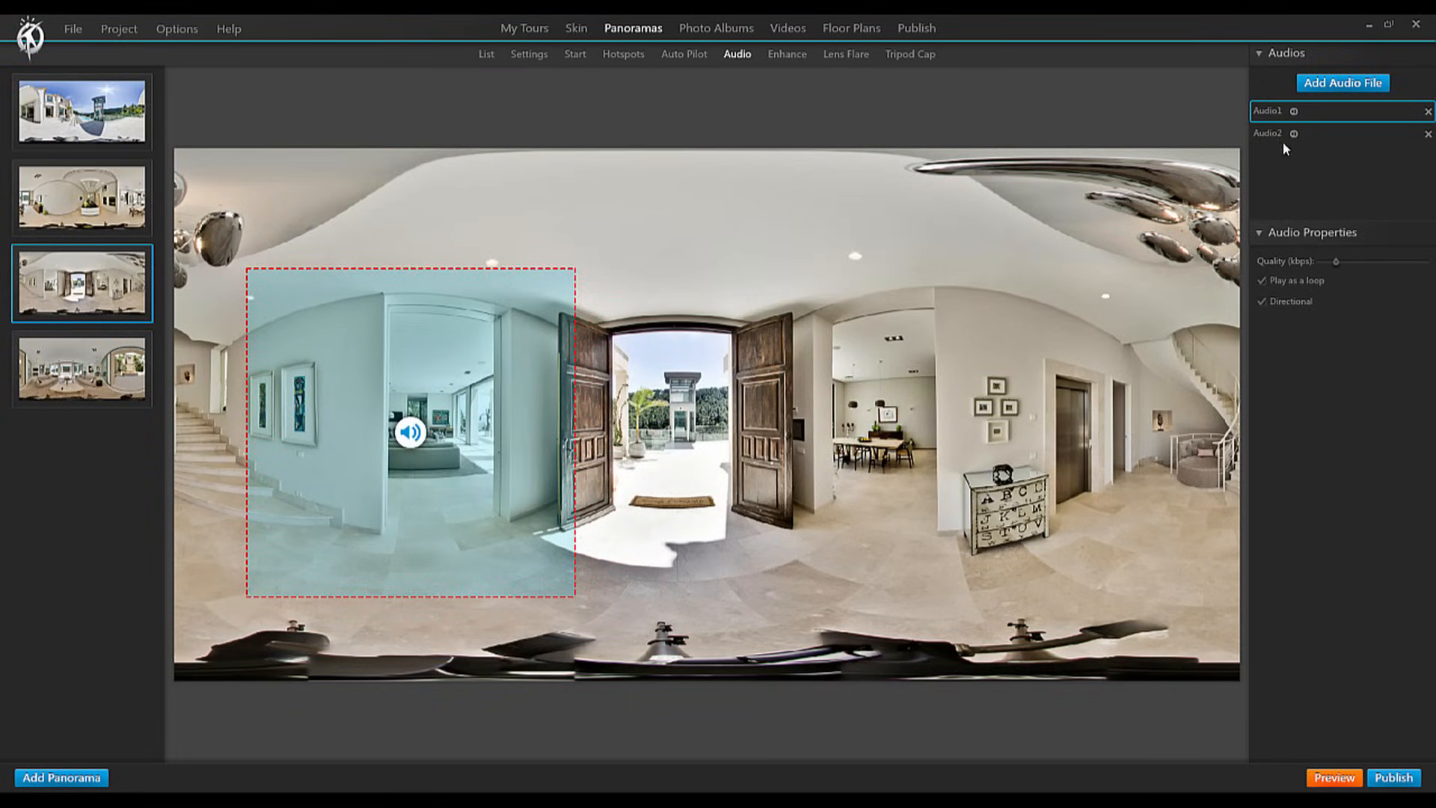
left_click(1283, 134)
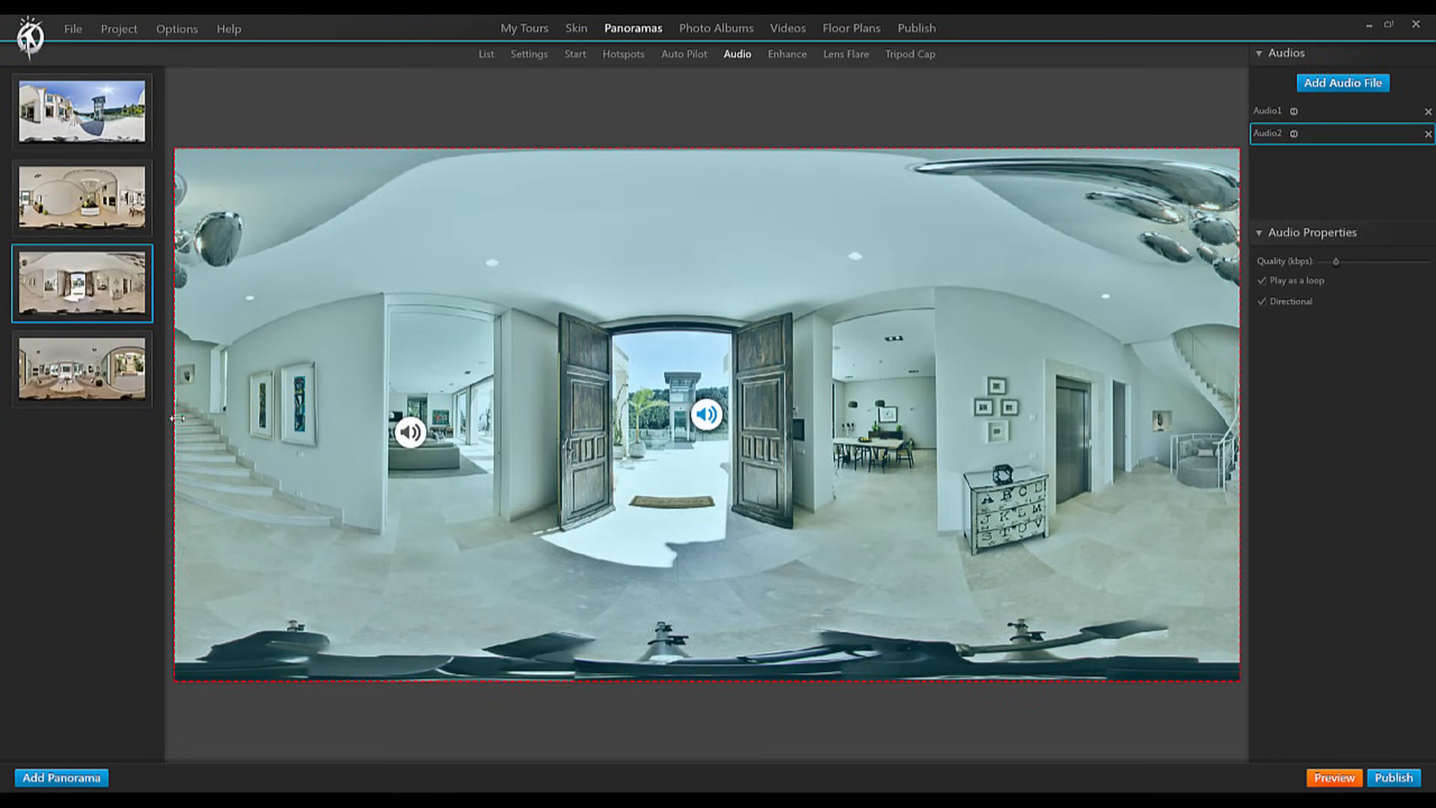
left_click_drag(177, 418, 532, 419)
left_click_drag(707, 414, 991, 417)
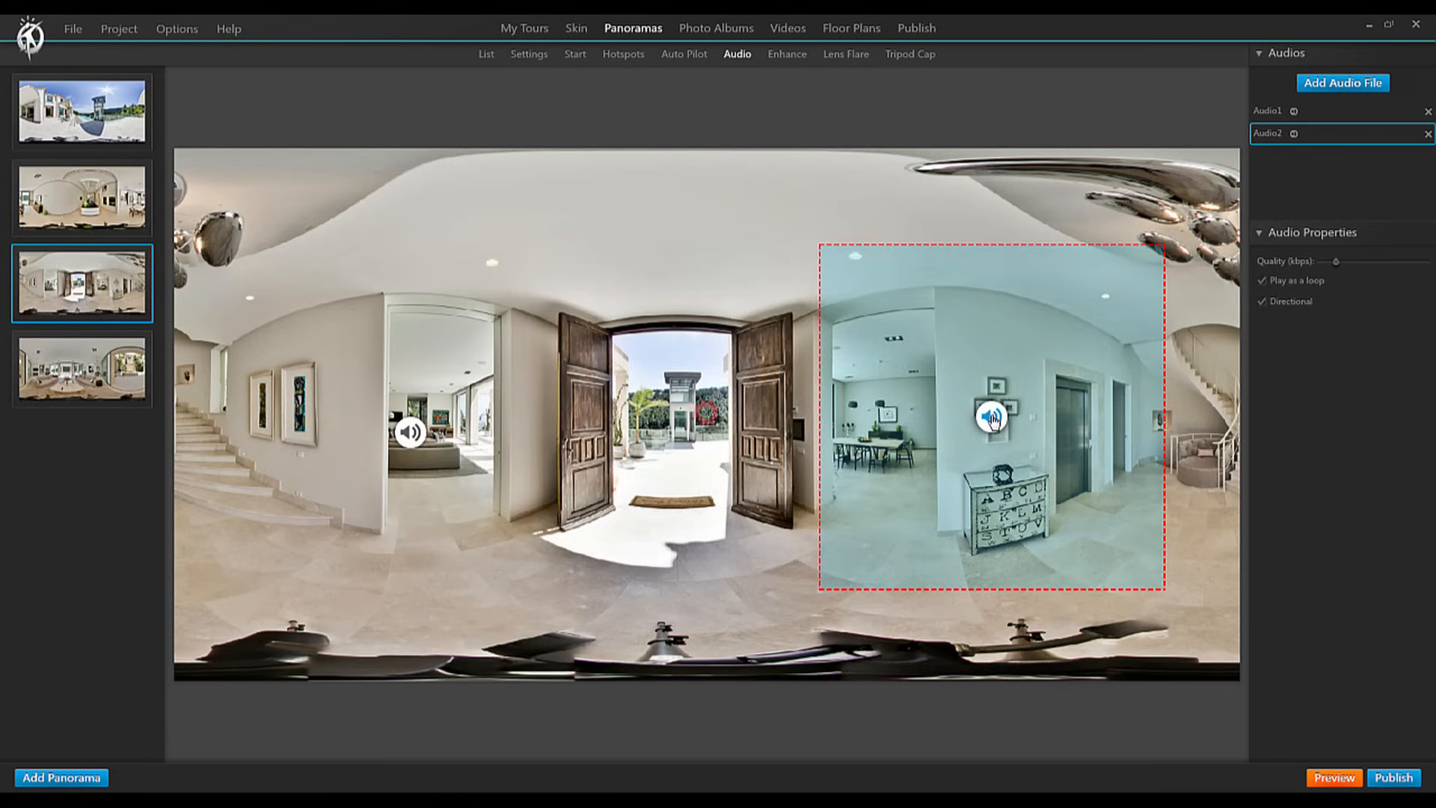
left_click(409, 432)
left_click(990, 418)
Step: In Enhance, tune contrast, brightness and gamma to 1.02 and saturation to 0.95
left_click(787, 54)
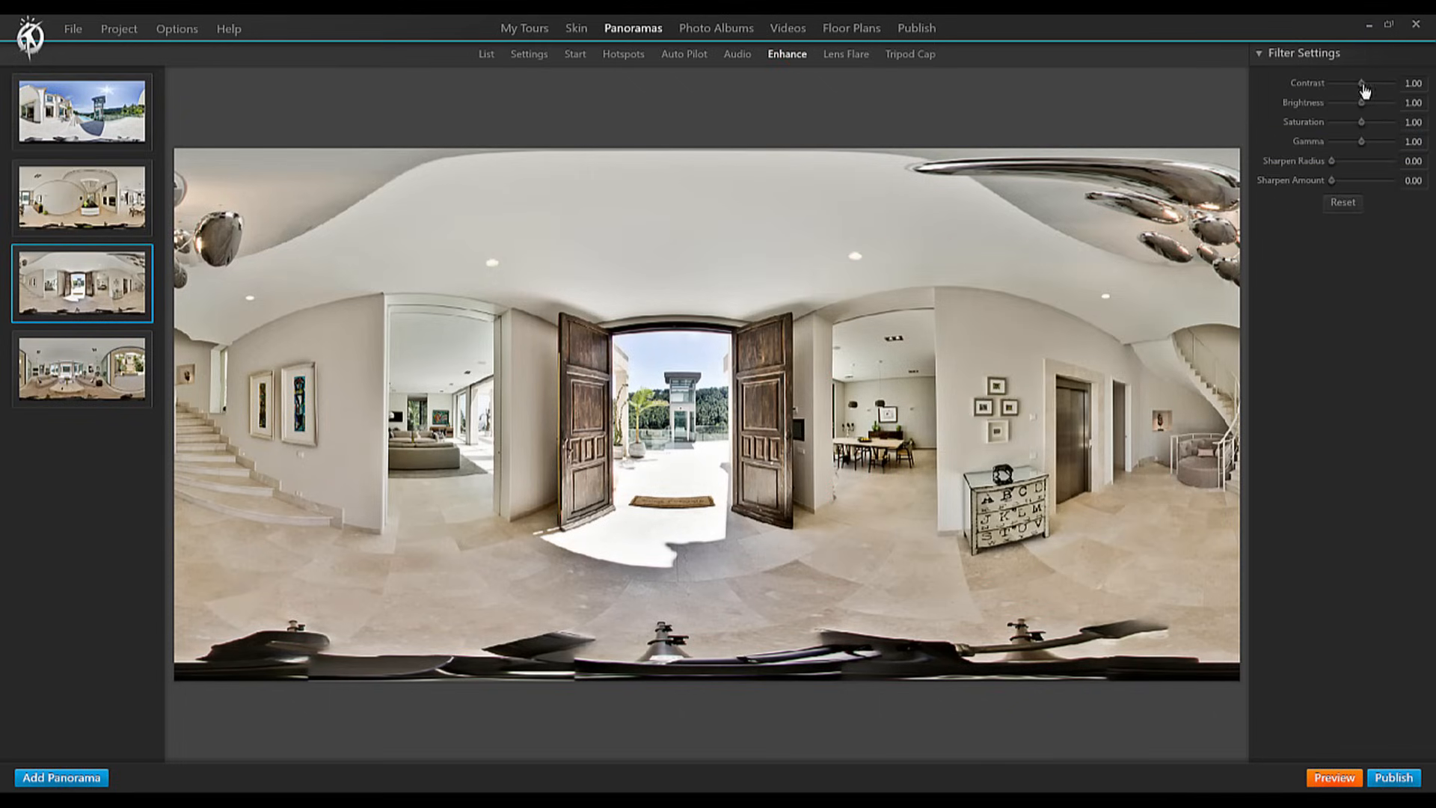
mouse_move(1362, 84)
left_mouse_down()
mouse_move(1336, 86)
mouse_move(1362, 84)
mouse_move(1374, 103)
mouse_move(1338, 123)
mouse_move(1365, 122)
mouse_move(1345, 141)
mouse_move(1365, 142)
left_mouse_up()
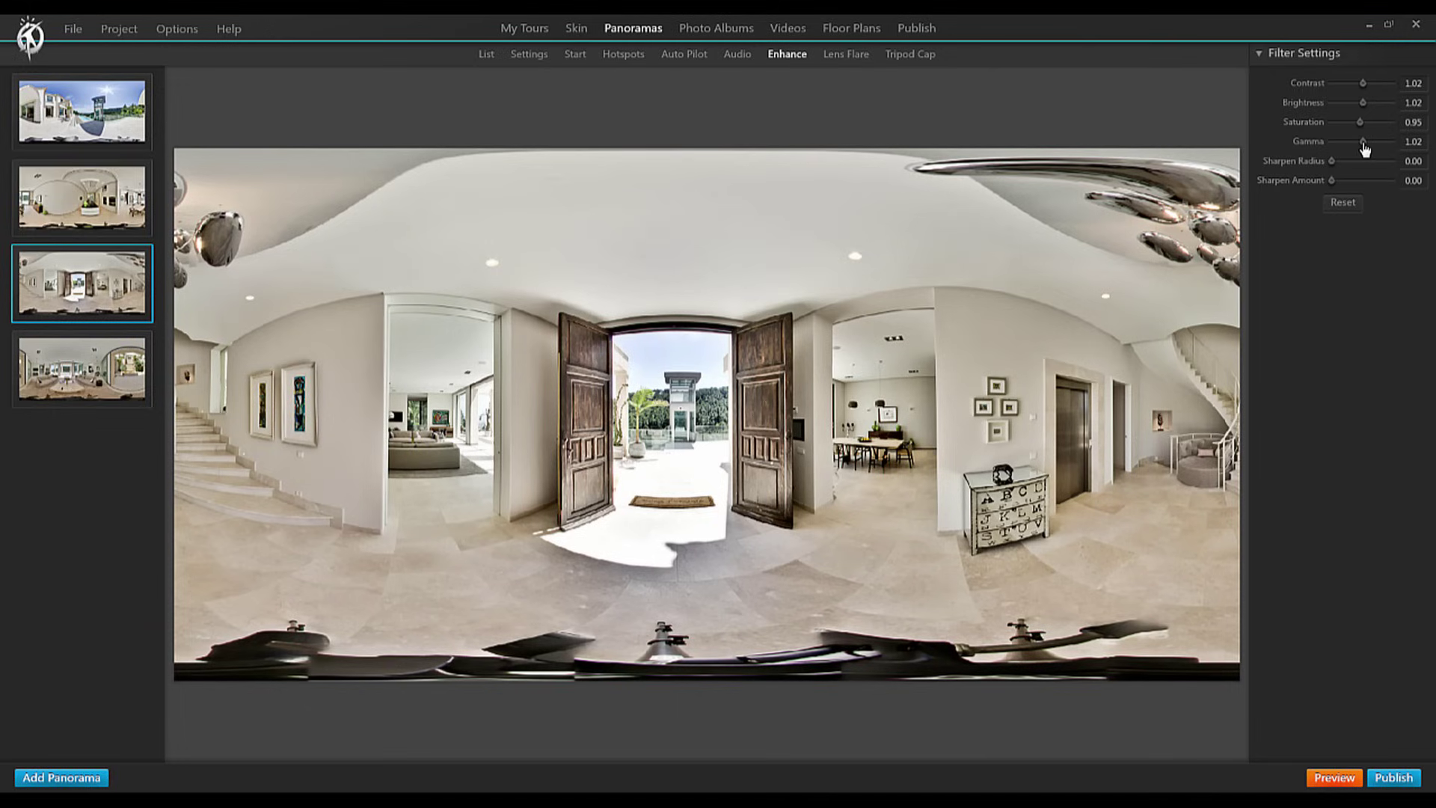
left_click(855, 56)
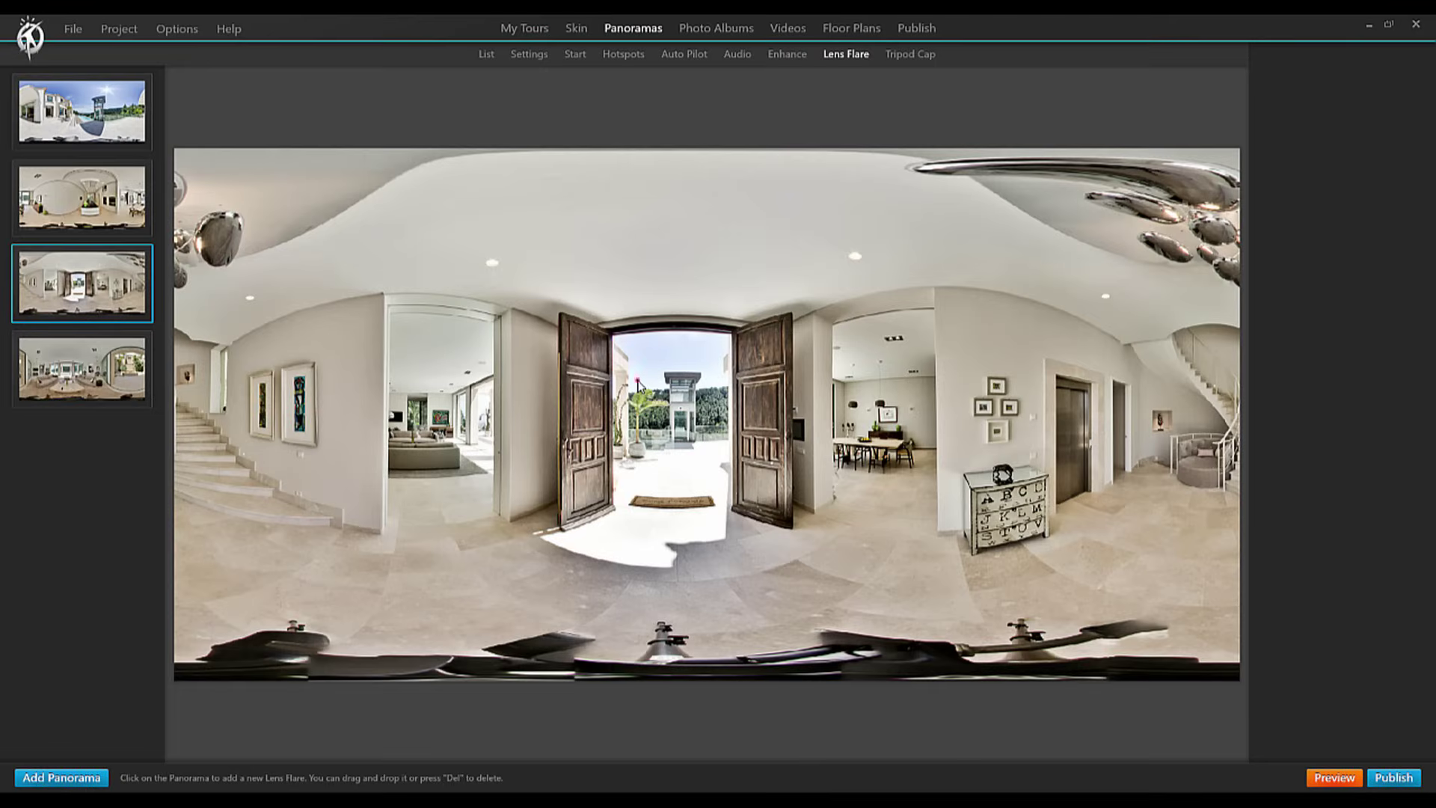
Step: Place a lens flare in the sky and apply a compass tripod cap sized 0.49 over the floor
left_click(640, 384)
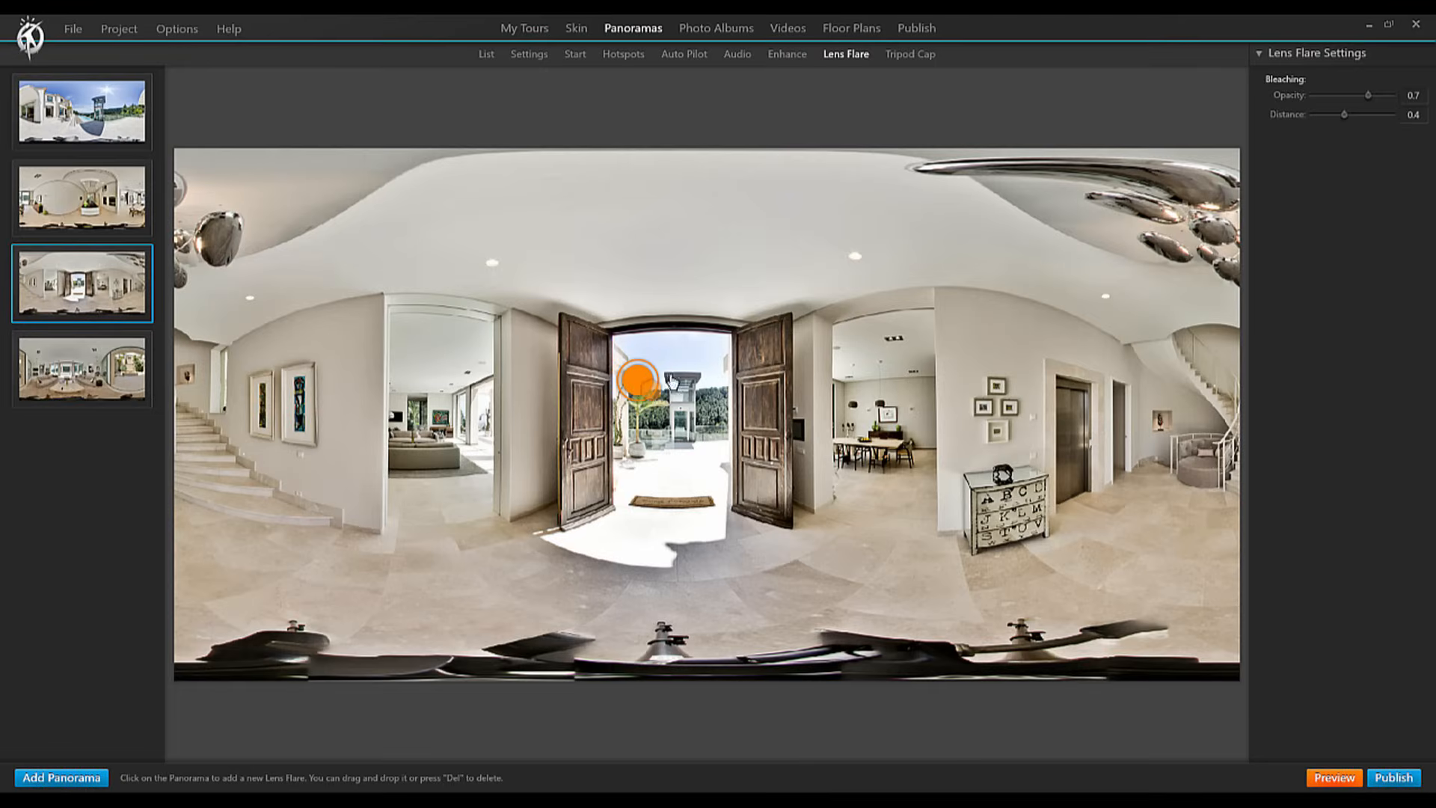
left_click(910, 53)
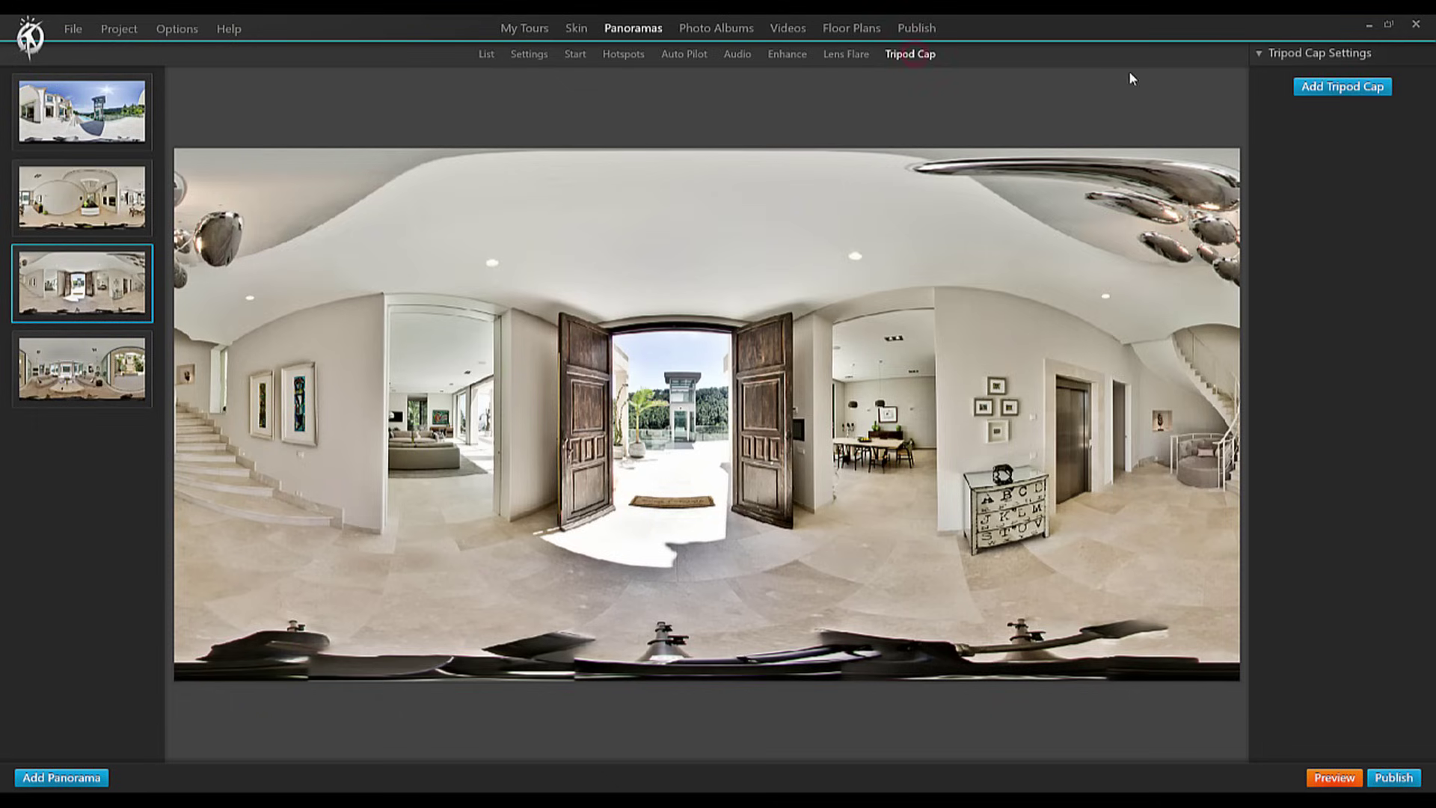
left_click(1342, 87)
double_click(220, 132)
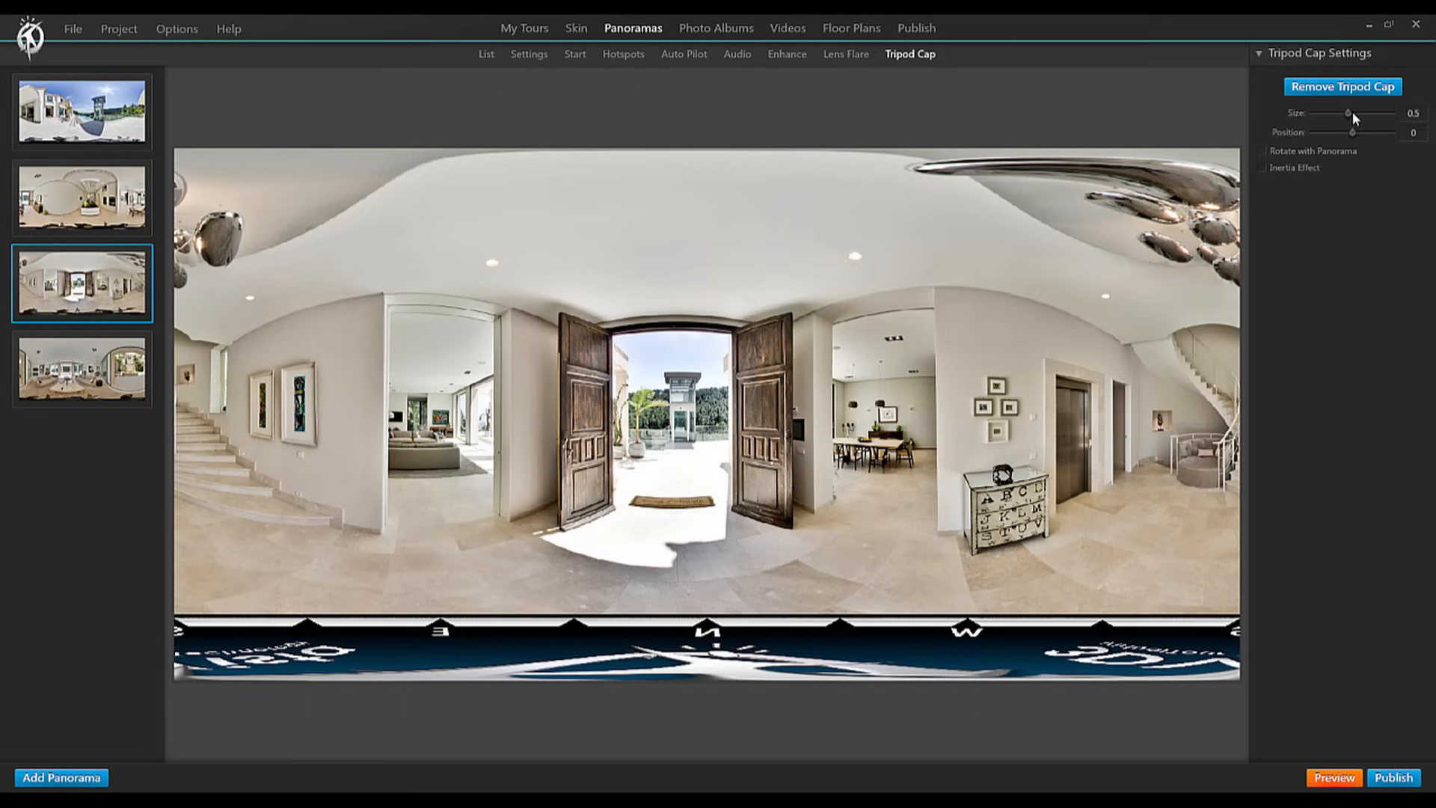
left_click_drag(1352, 115, 1349, 114)
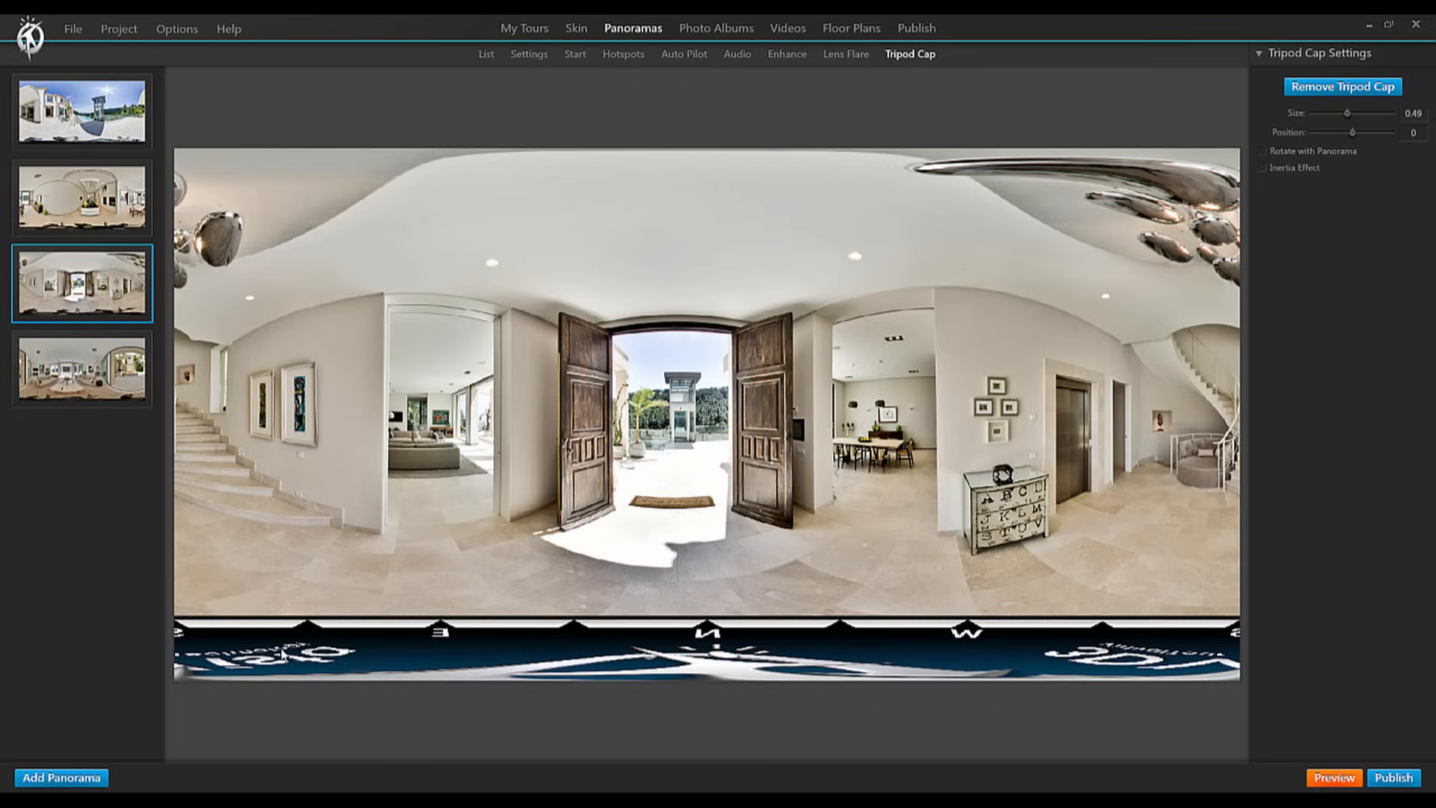
left_click(45, 779)
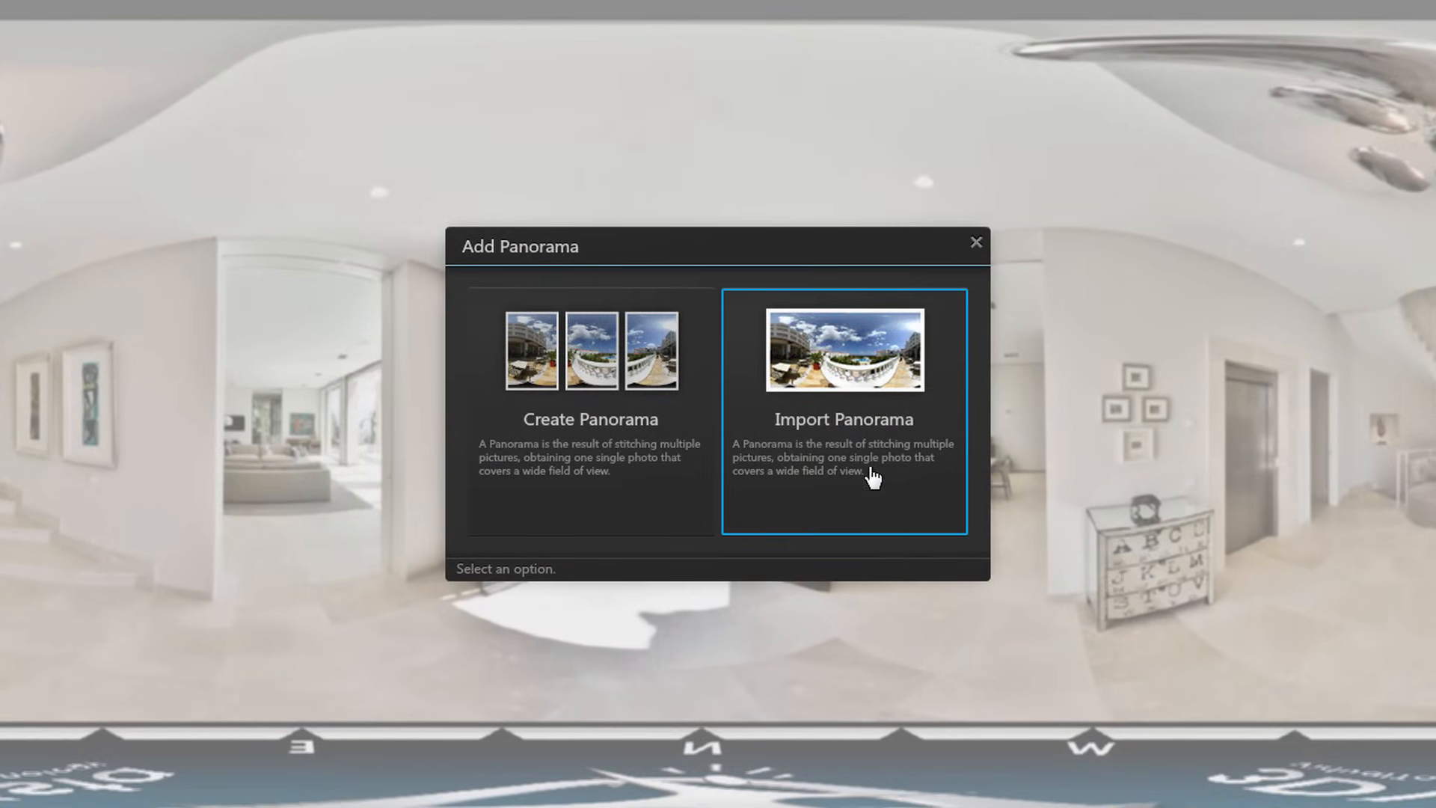
left_click(975, 243)
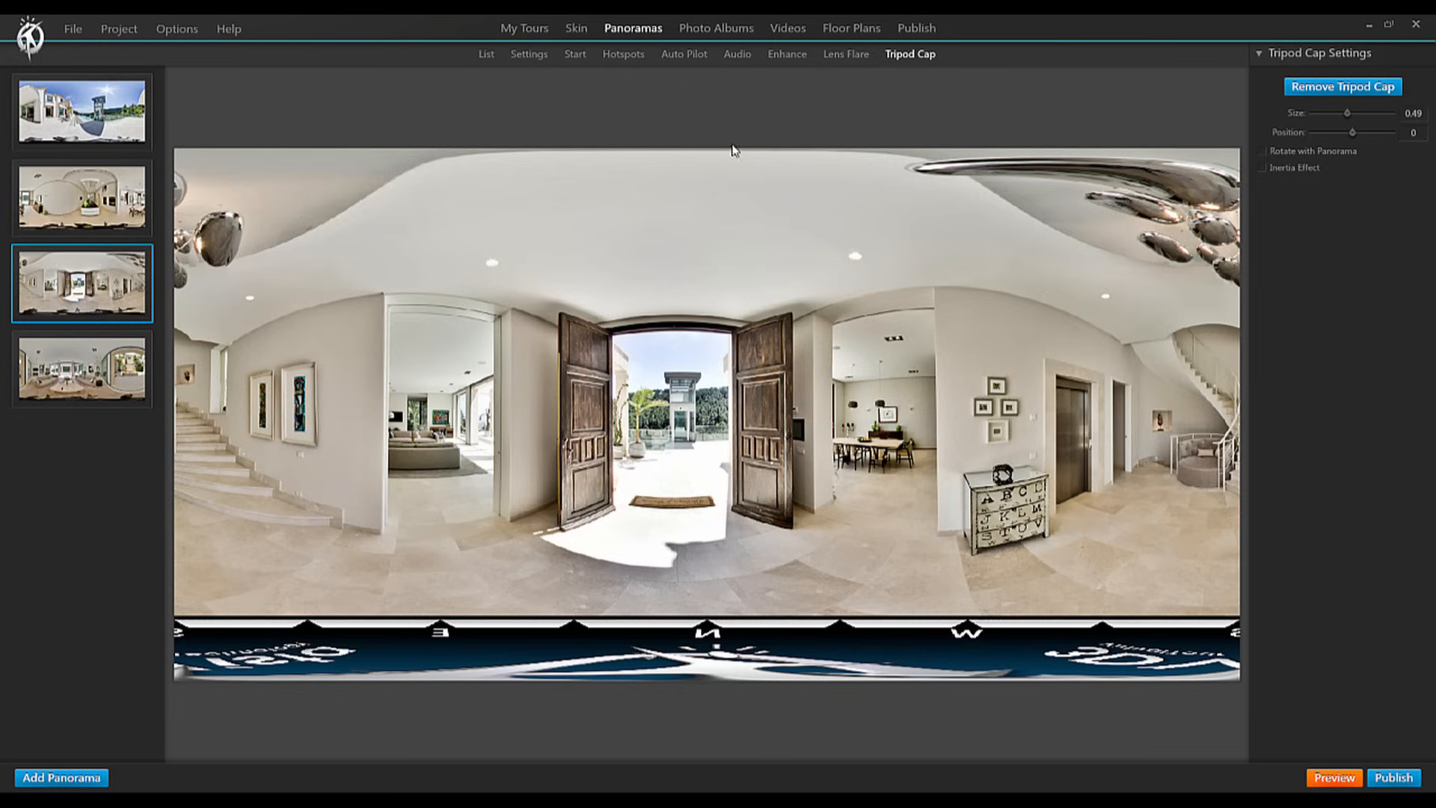
Step: Create a new photo album from the five Casa Cascada house photos
left_click(715, 28)
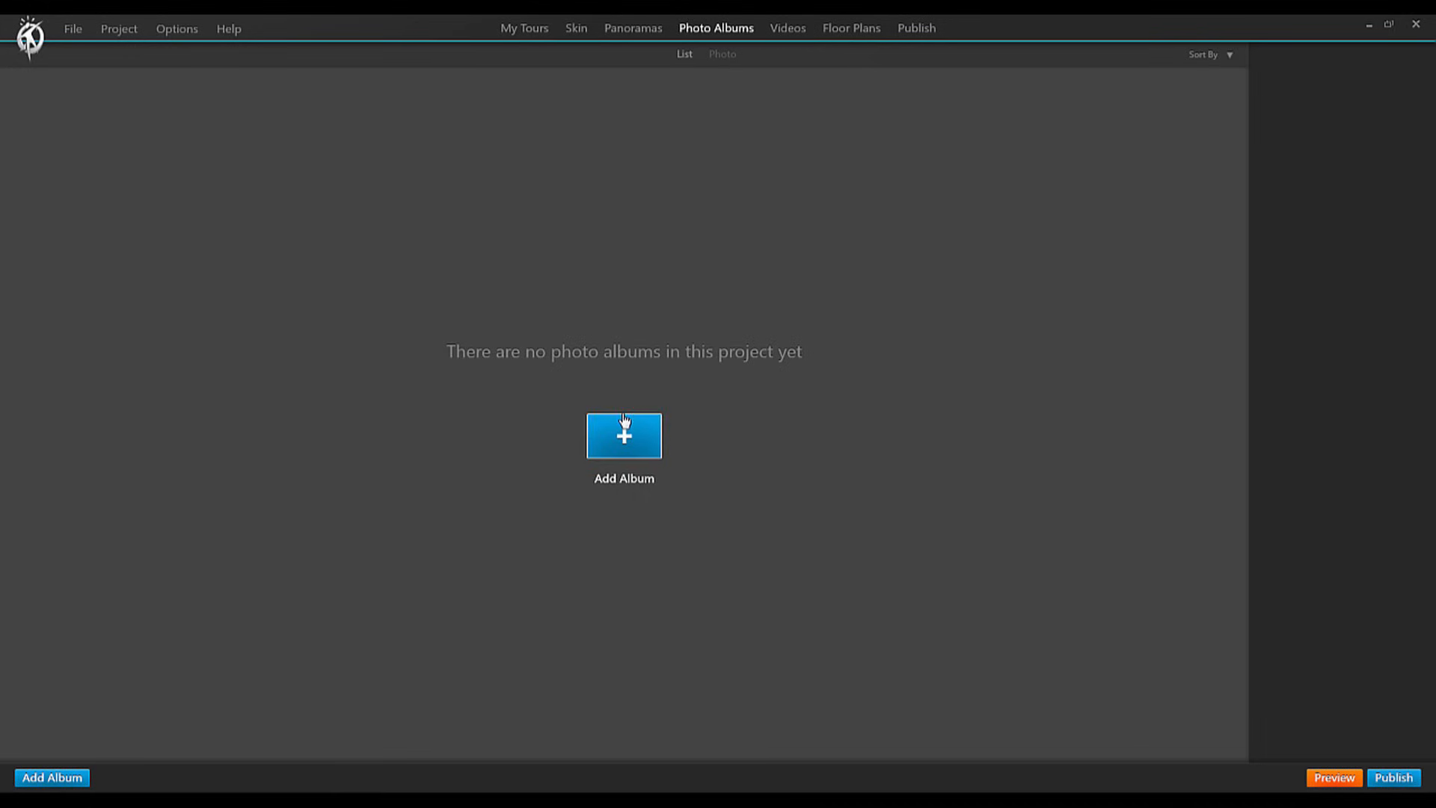
left_click(632, 443)
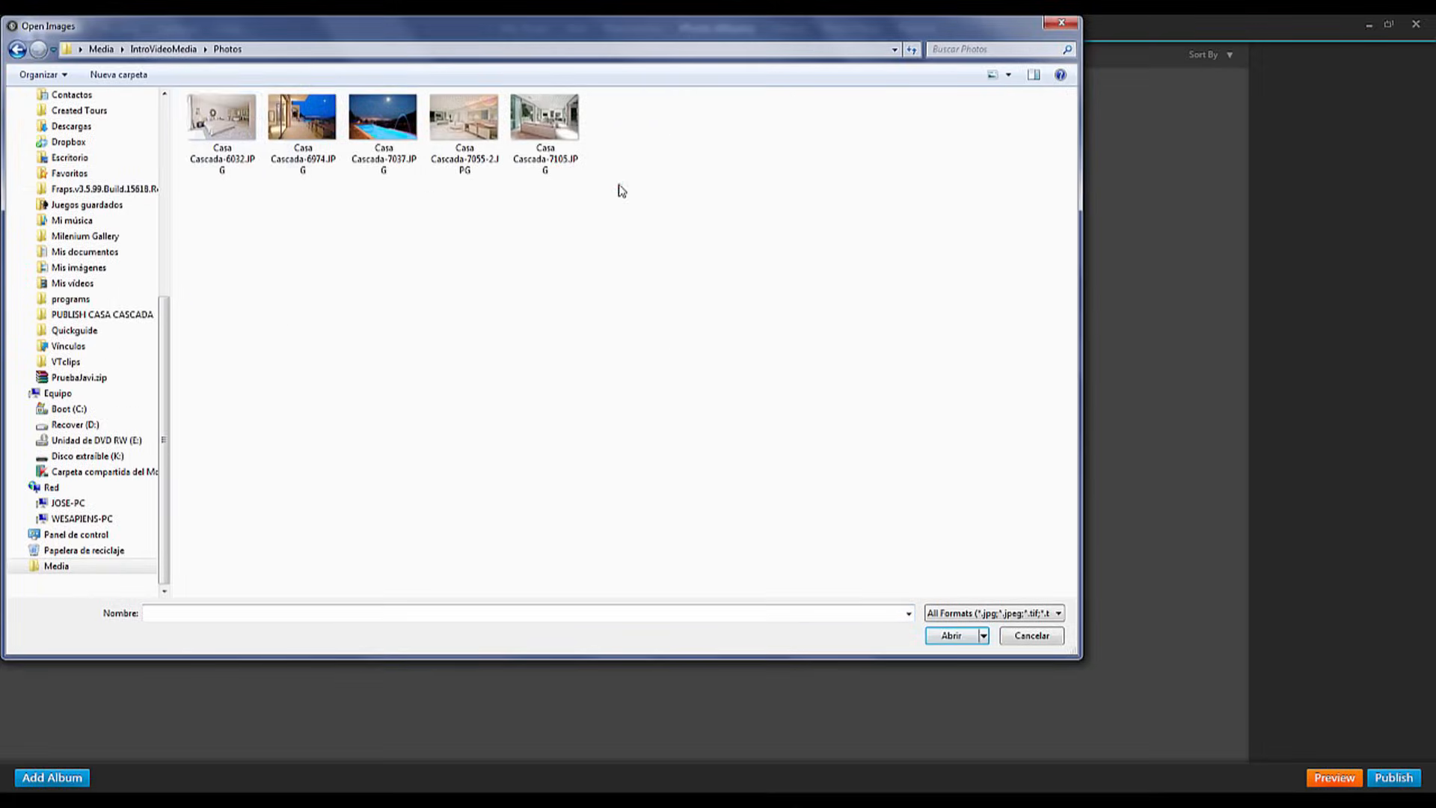
left_click_drag(192, 101, 623, 189)
left_click(949, 635)
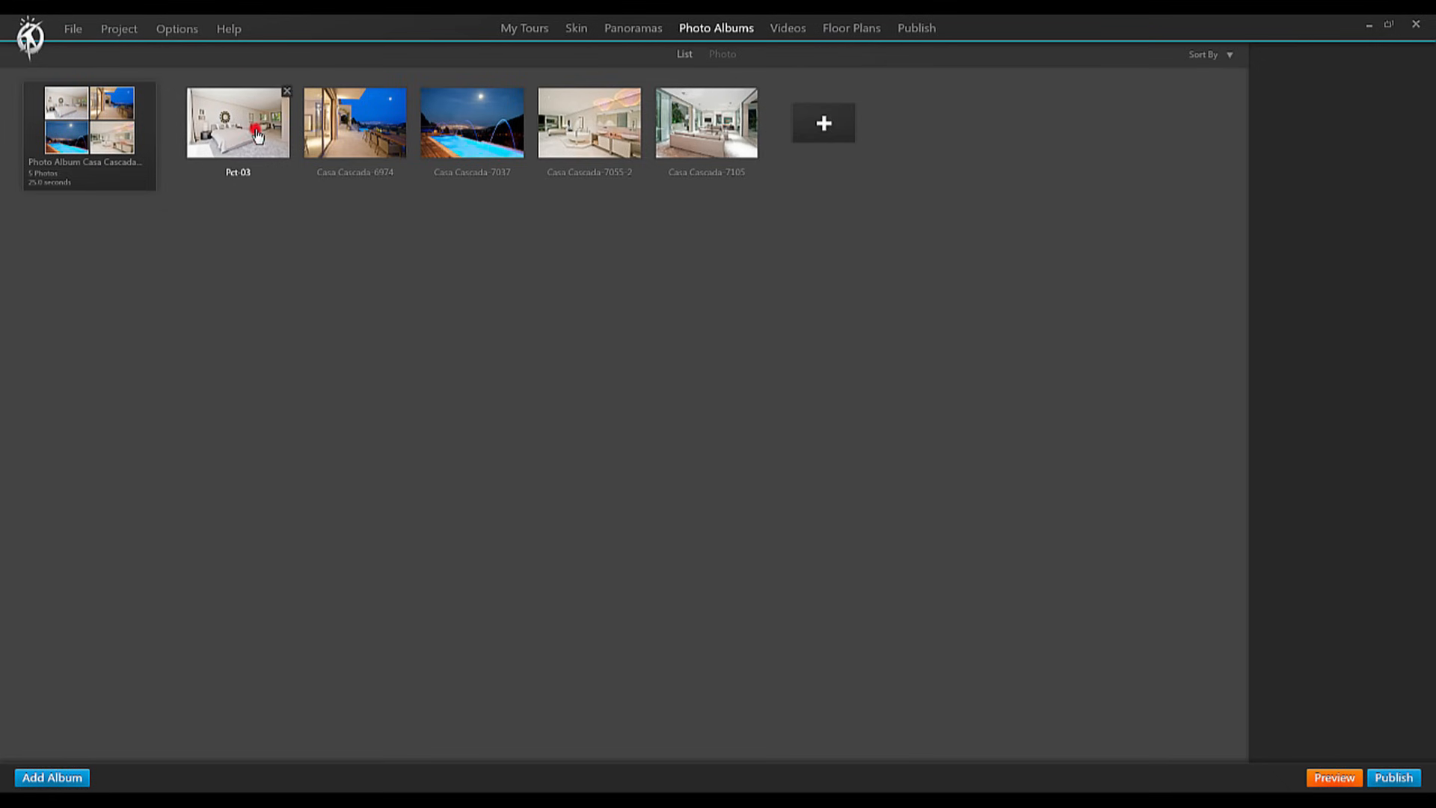
Step: Name the first photo Bedroom, describe it 'Bedroom with Bathroom and Balcony.', duration 5.5 s, Ken Burns on
left_click(259, 132)
double_click(258, 132)
left_click(1363, 82)
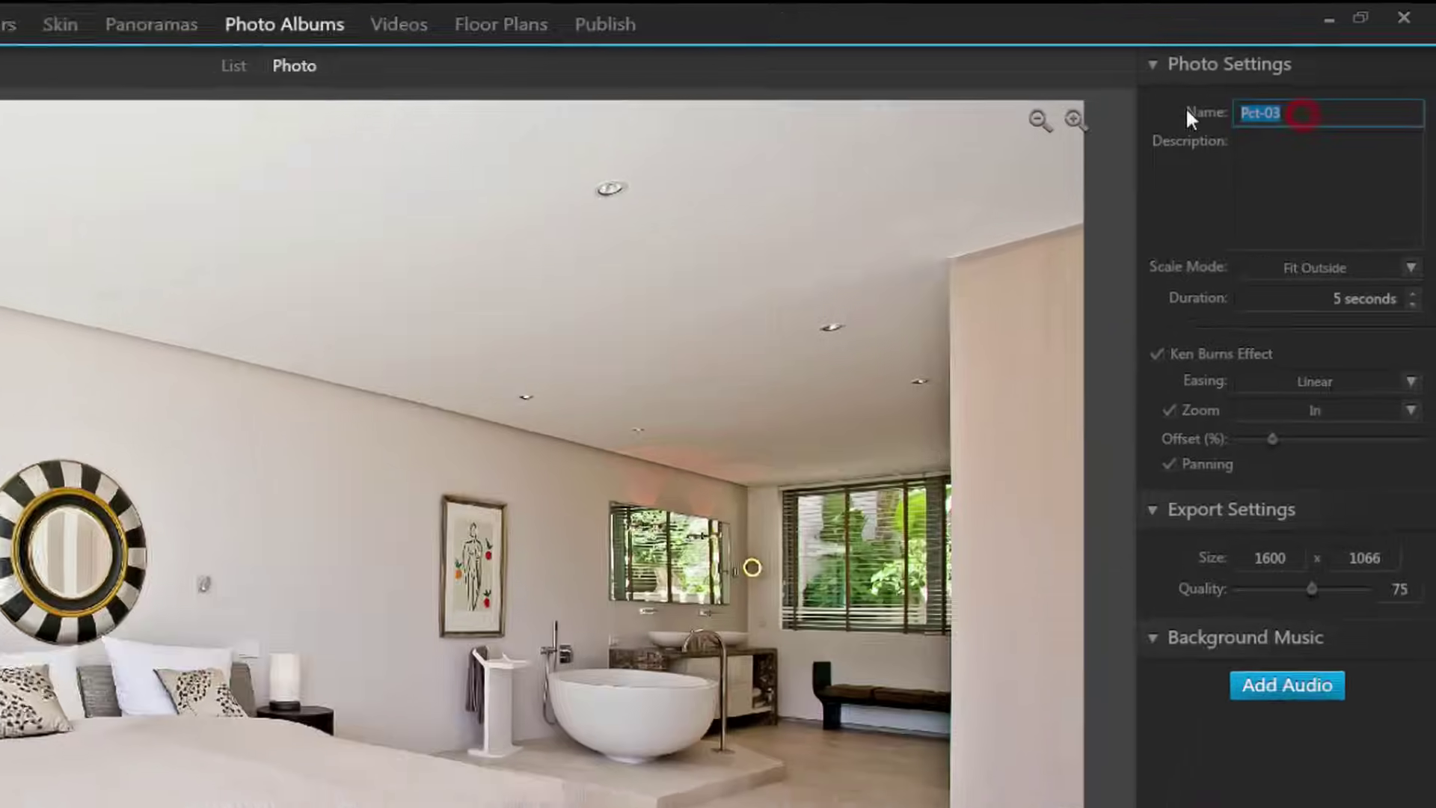
type("Bedroom")
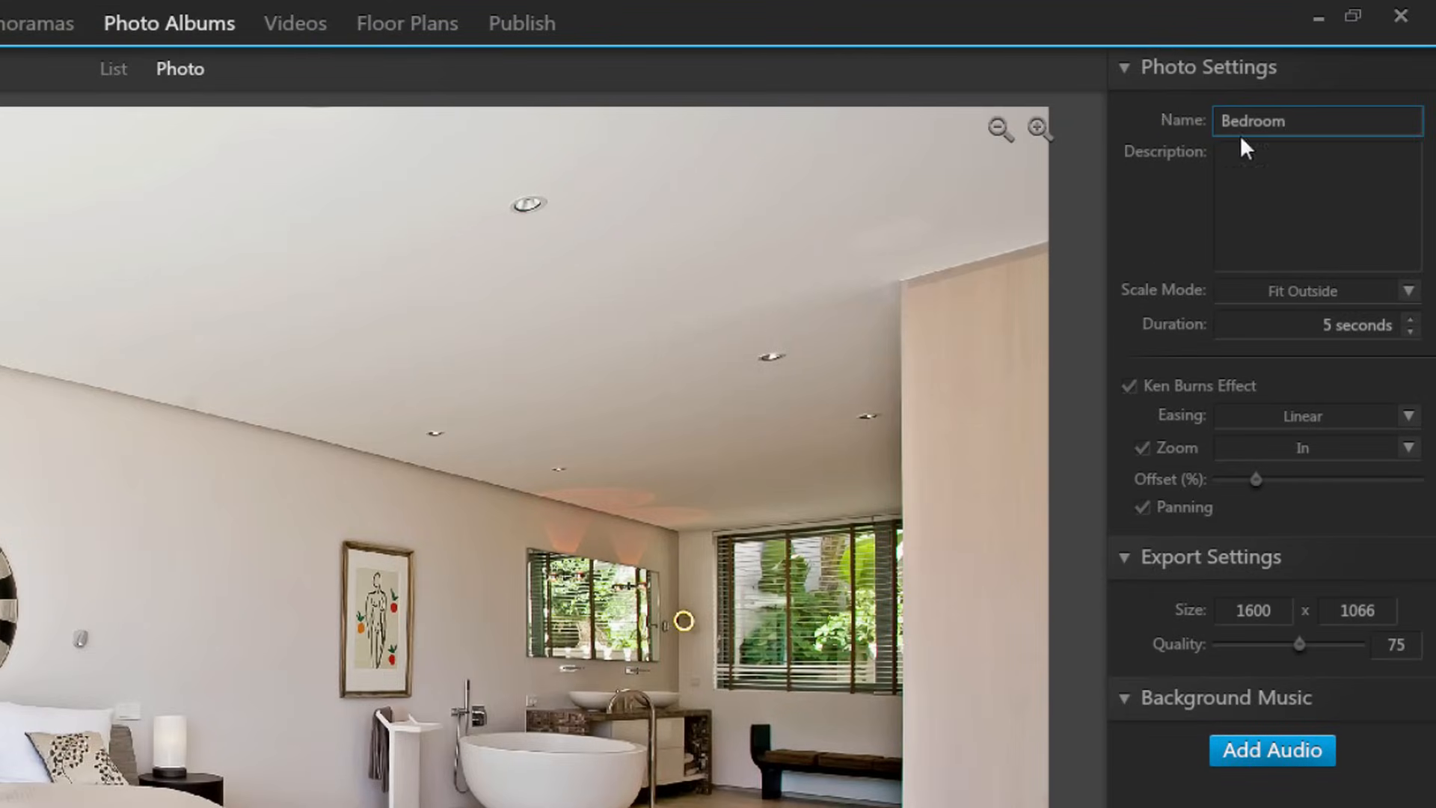
left_click(1258, 177)
type("Bedroom with Bat")
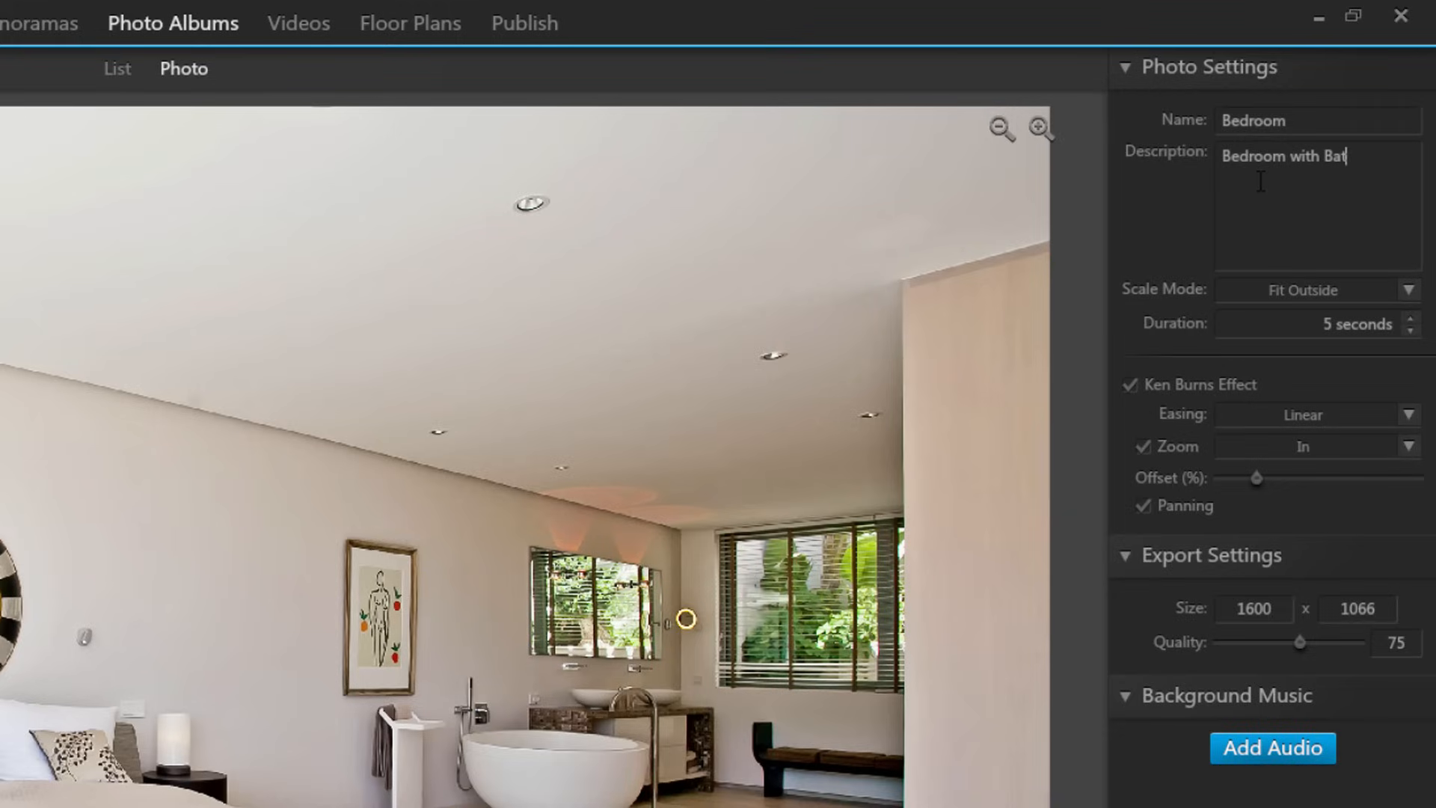
type("hroom and Balcony.")
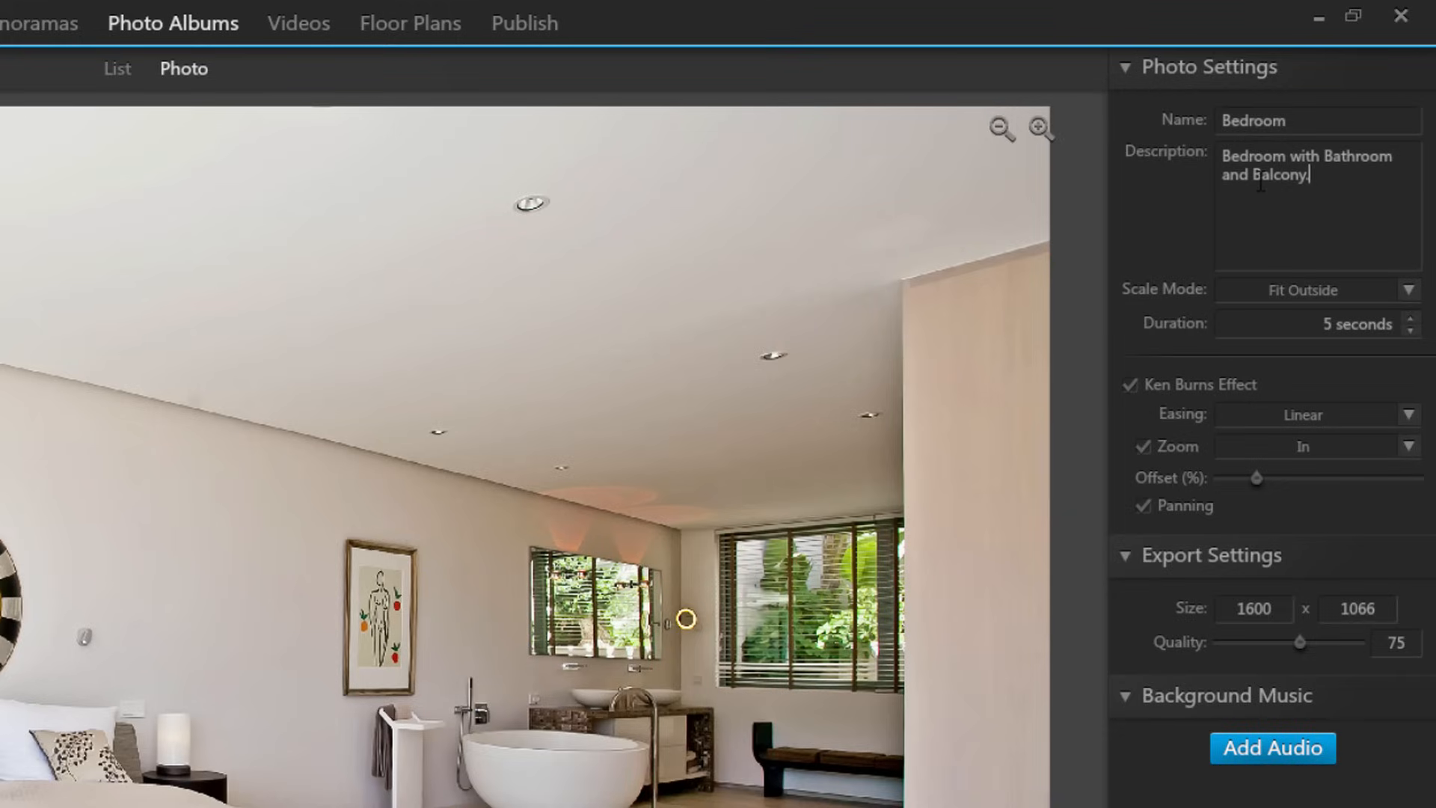
left_click(1411, 320)
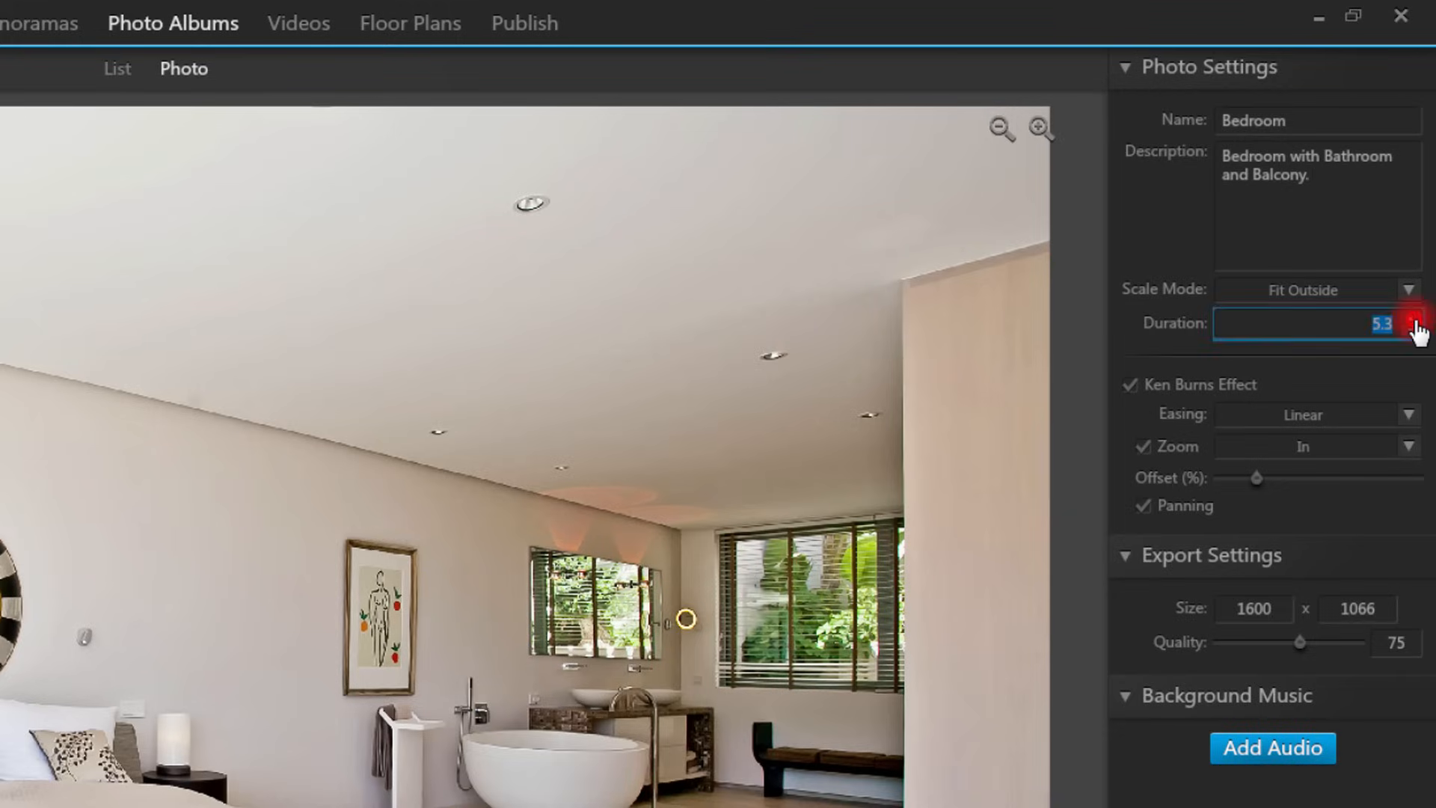
left_click(1128, 384)
left_click(1129, 383)
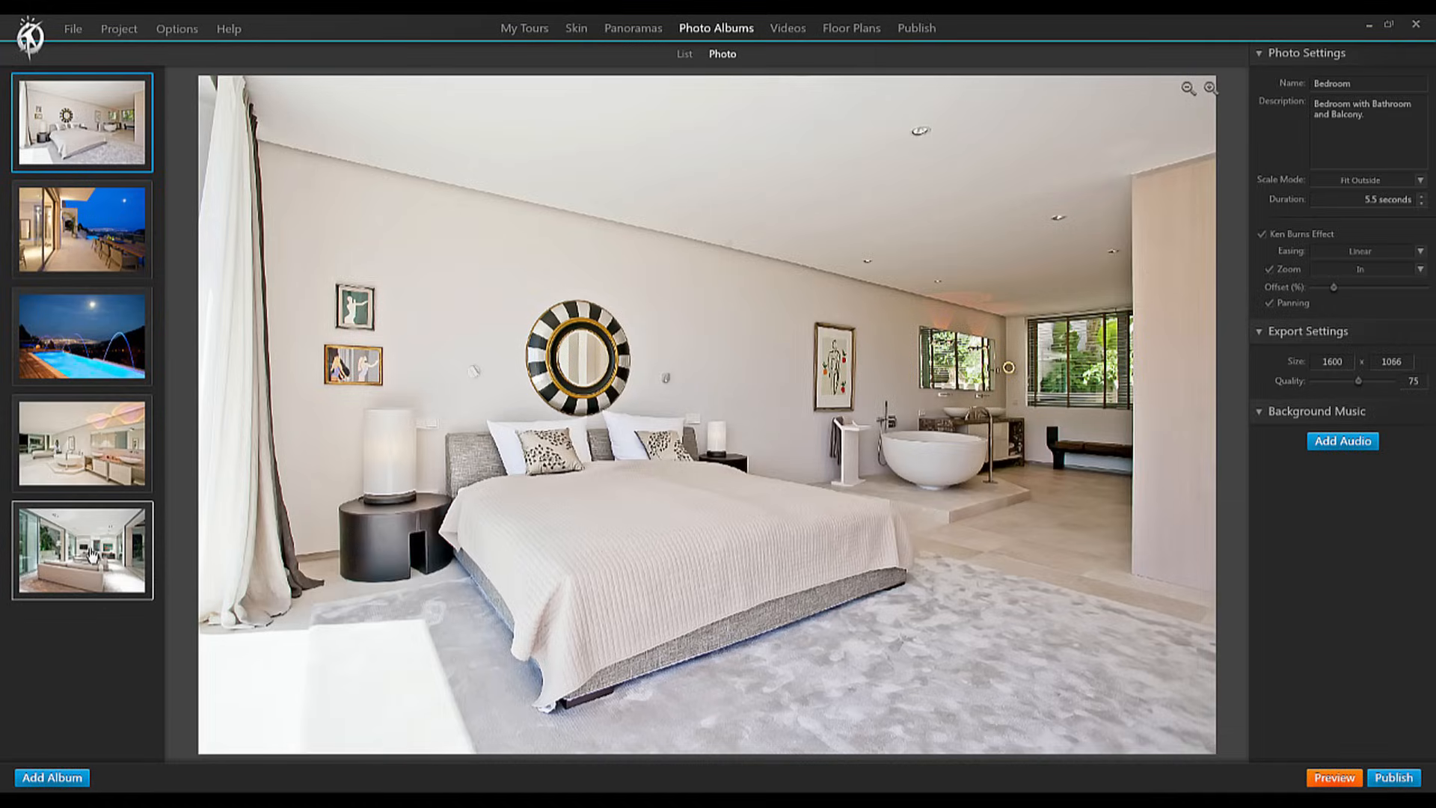
Step: Return to the album's photo list and dismiss the add-images picker without adding
left_click(684, 55)
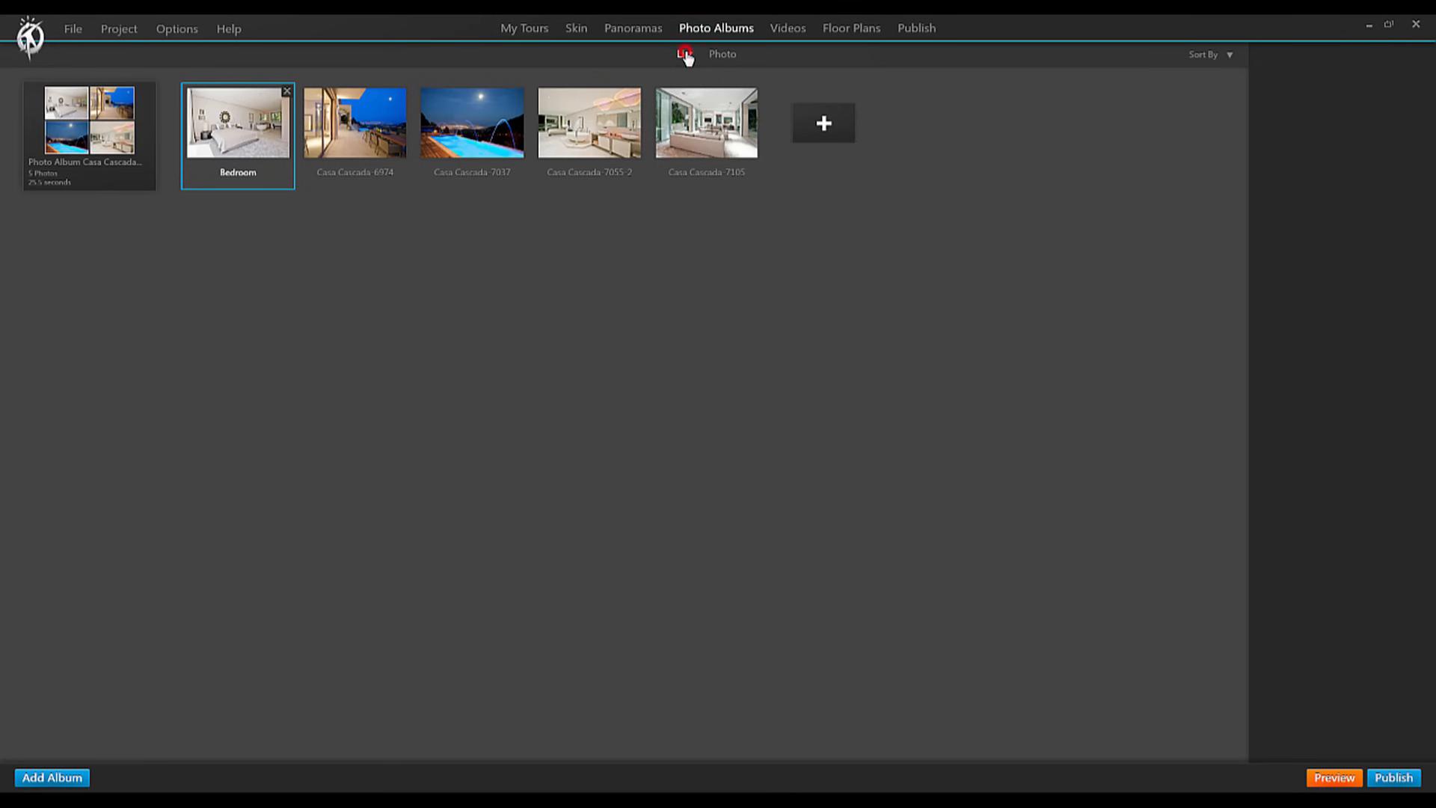
left_click(824, 124)
left_click(1061, 25)
Step: Create Photo Album cuadro from the cuadro, Desnudo I and Desnudo II images
left_click(52, 777)
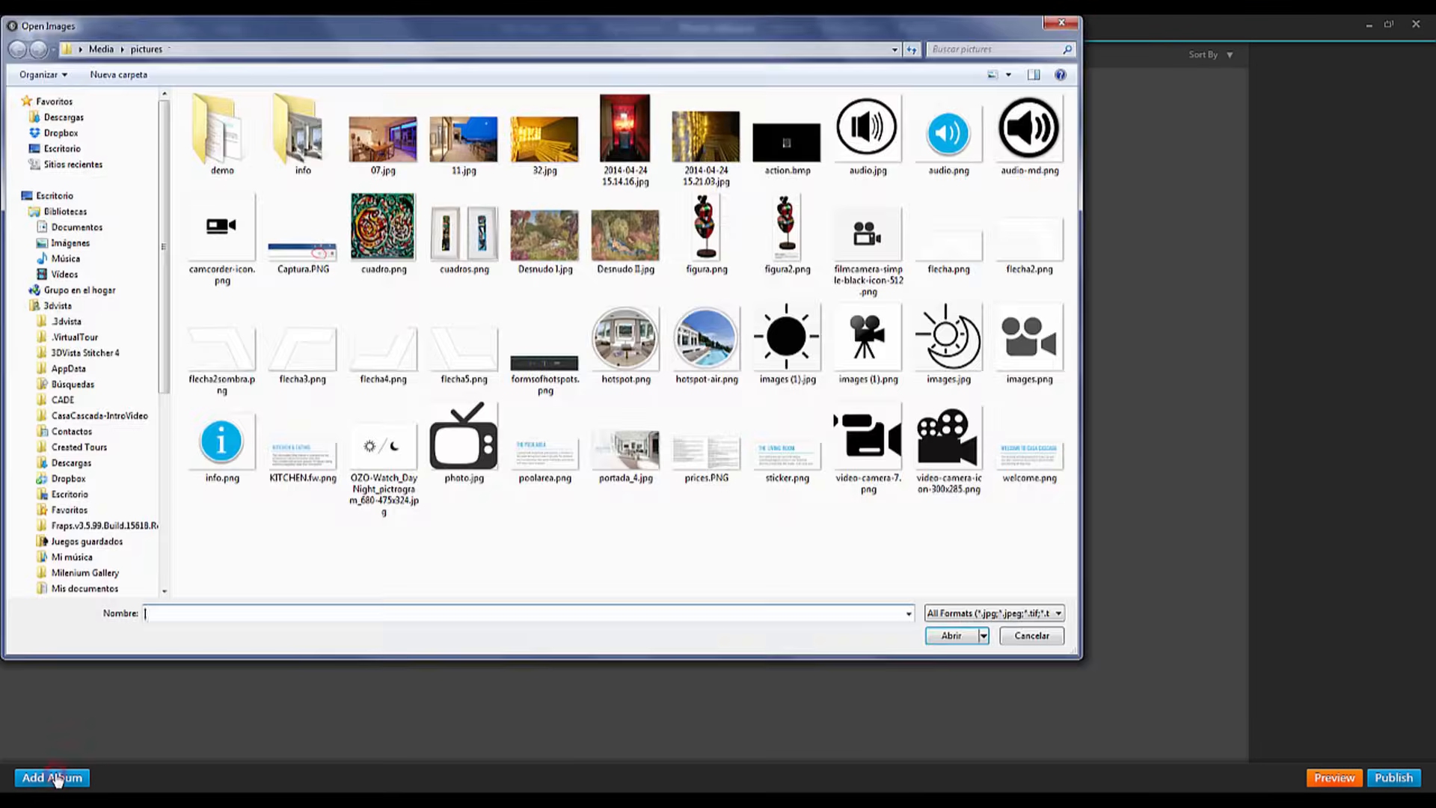
left_click(384, 230)
left_click(546, 230, "ctrl")
left_click(629, 237, "ctrl")
left_click(951, 636)
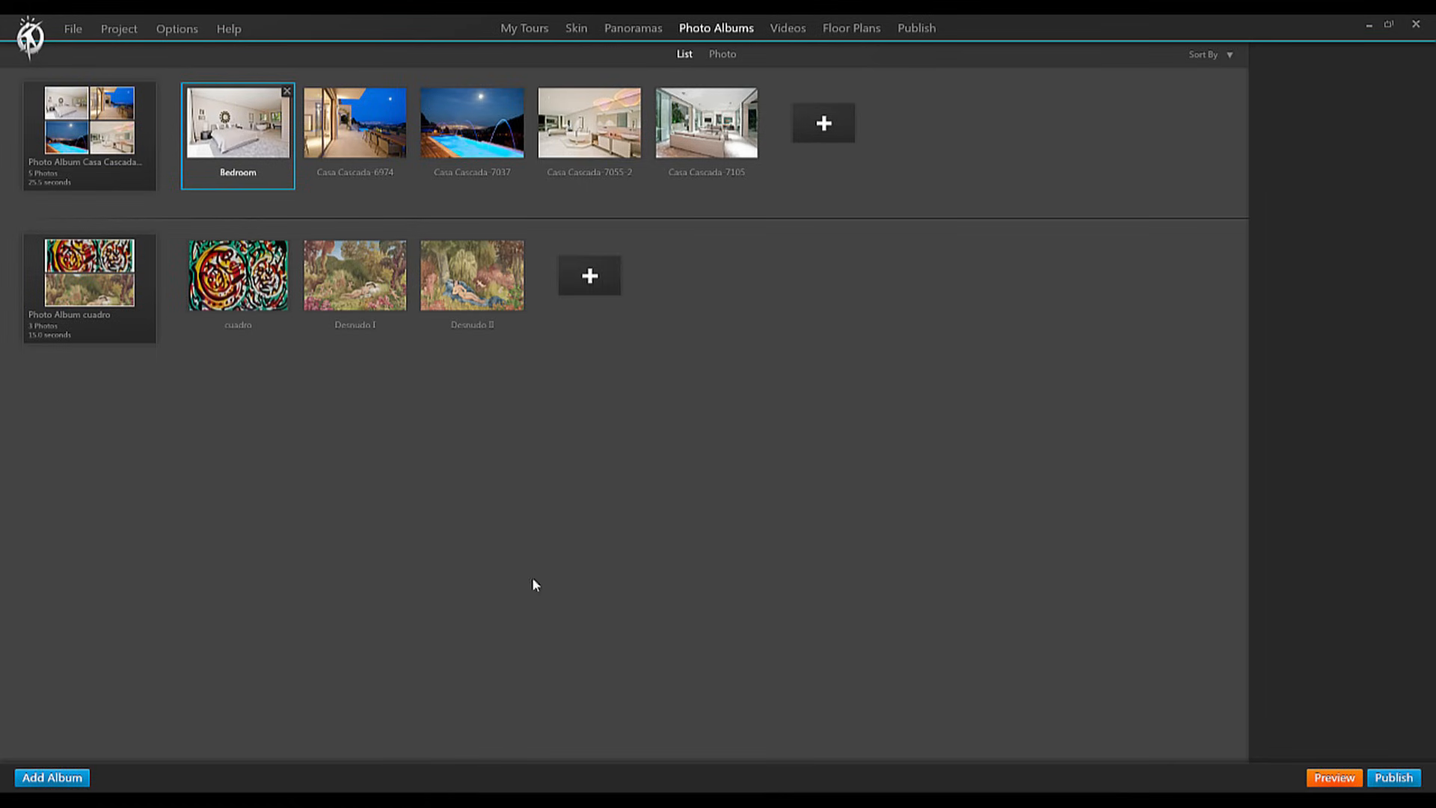
left_click(107, 299)
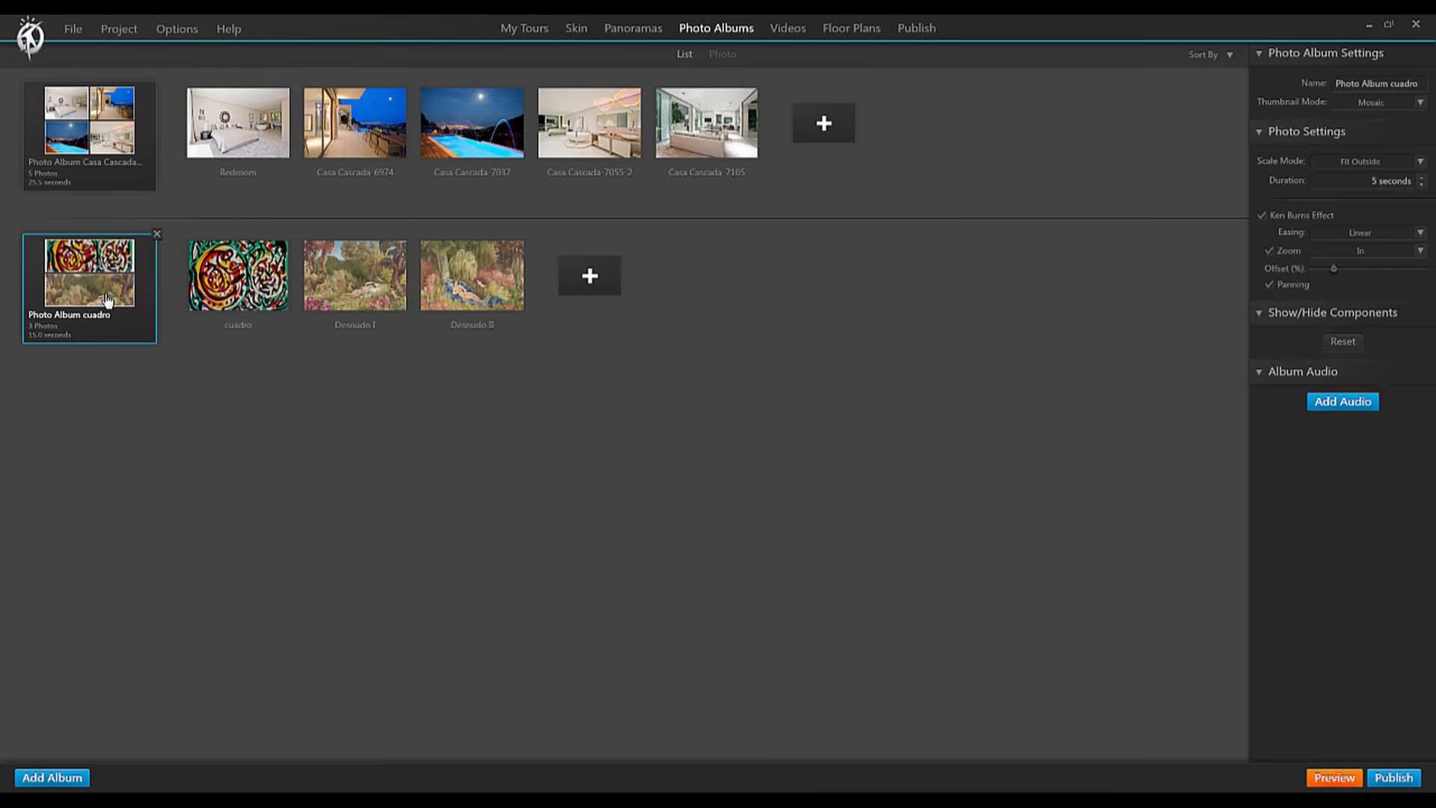
left_click(81, 129)
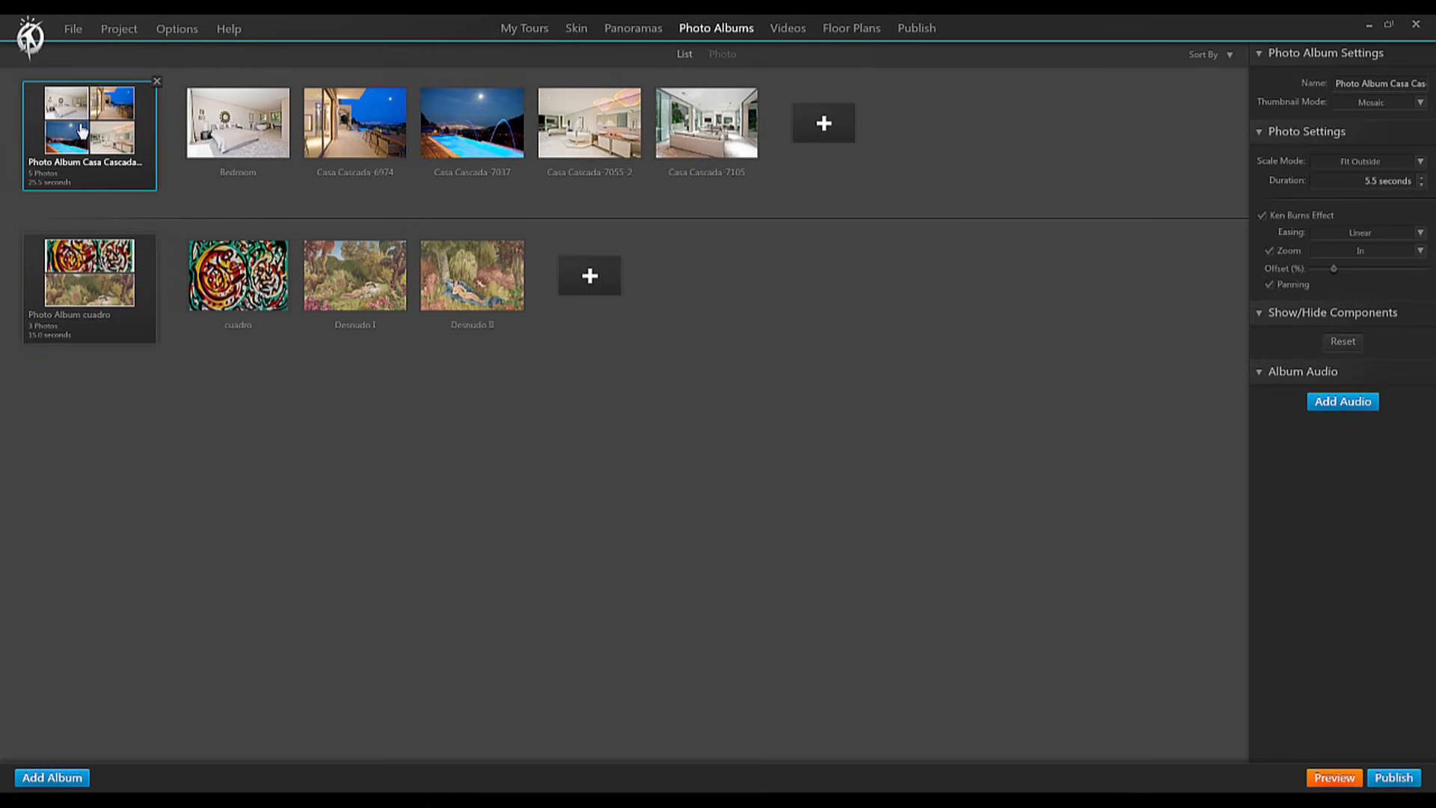
Step: Show the publishing playlist and select the Casa Cascada album in it
left_click(915, 28)
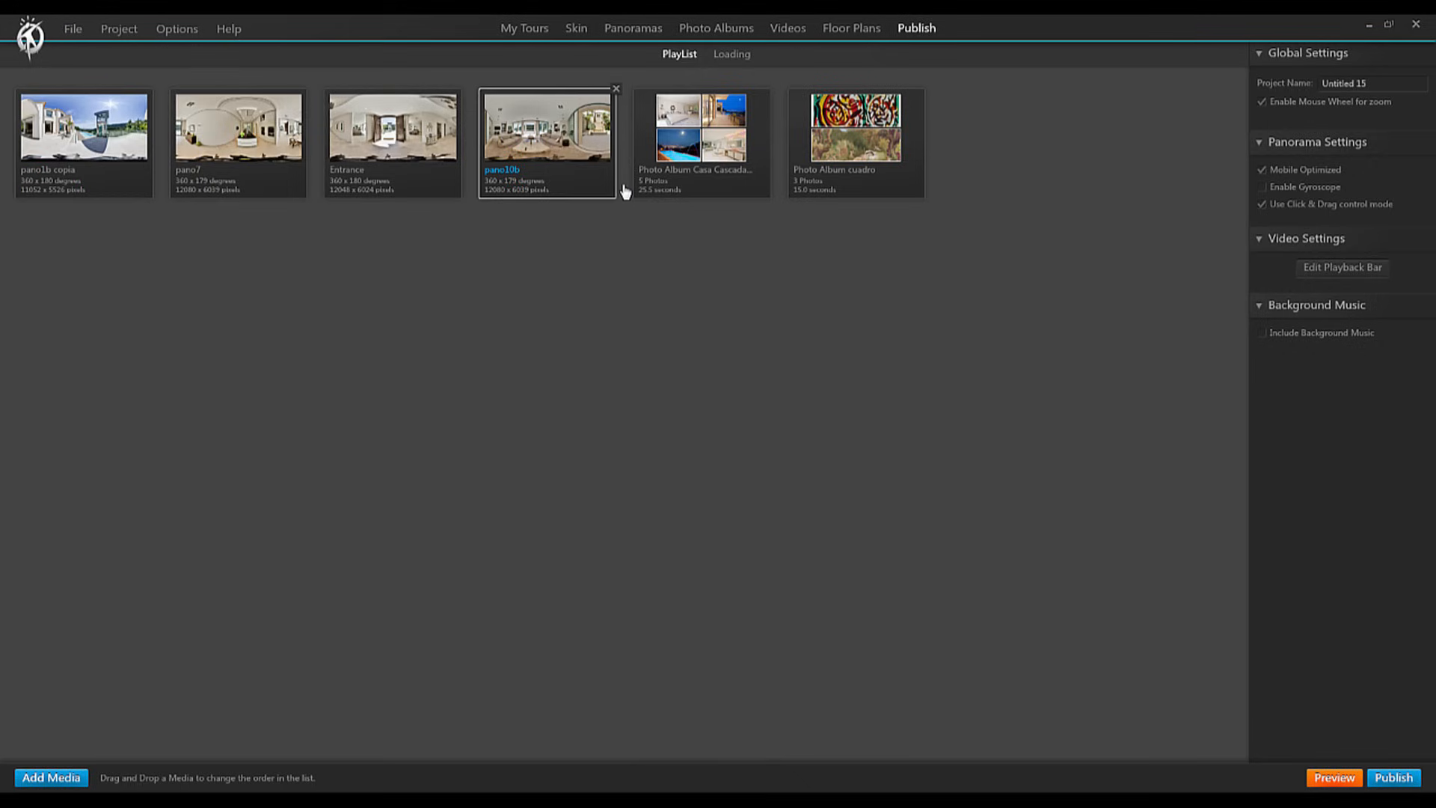
mouse_move(701, 143)
left_click(706, 157)
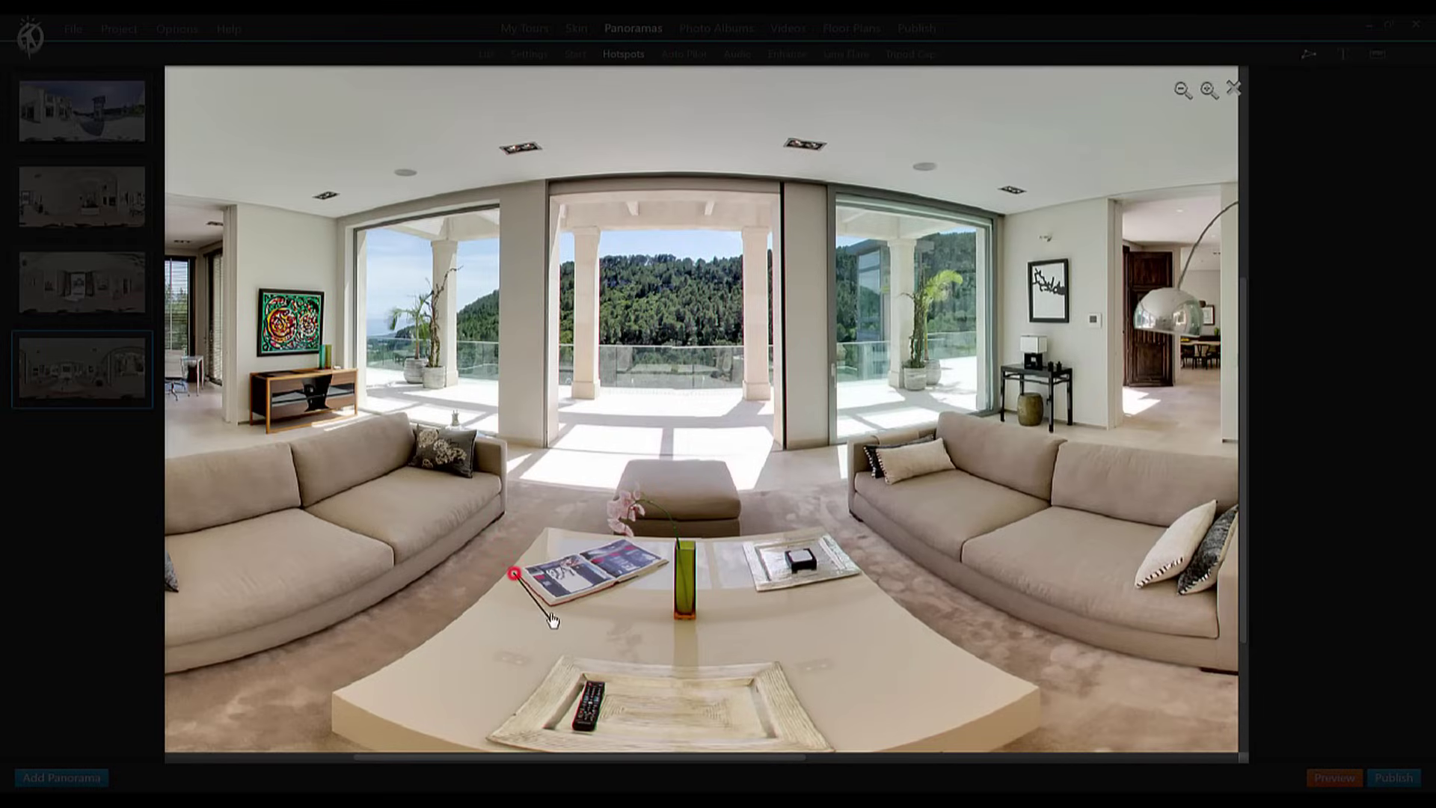
Step: Draw a polygon hotspot on the table's magazine that opens a new album kept out of the carousel
left_click_drag(526, 571, 520, 579)
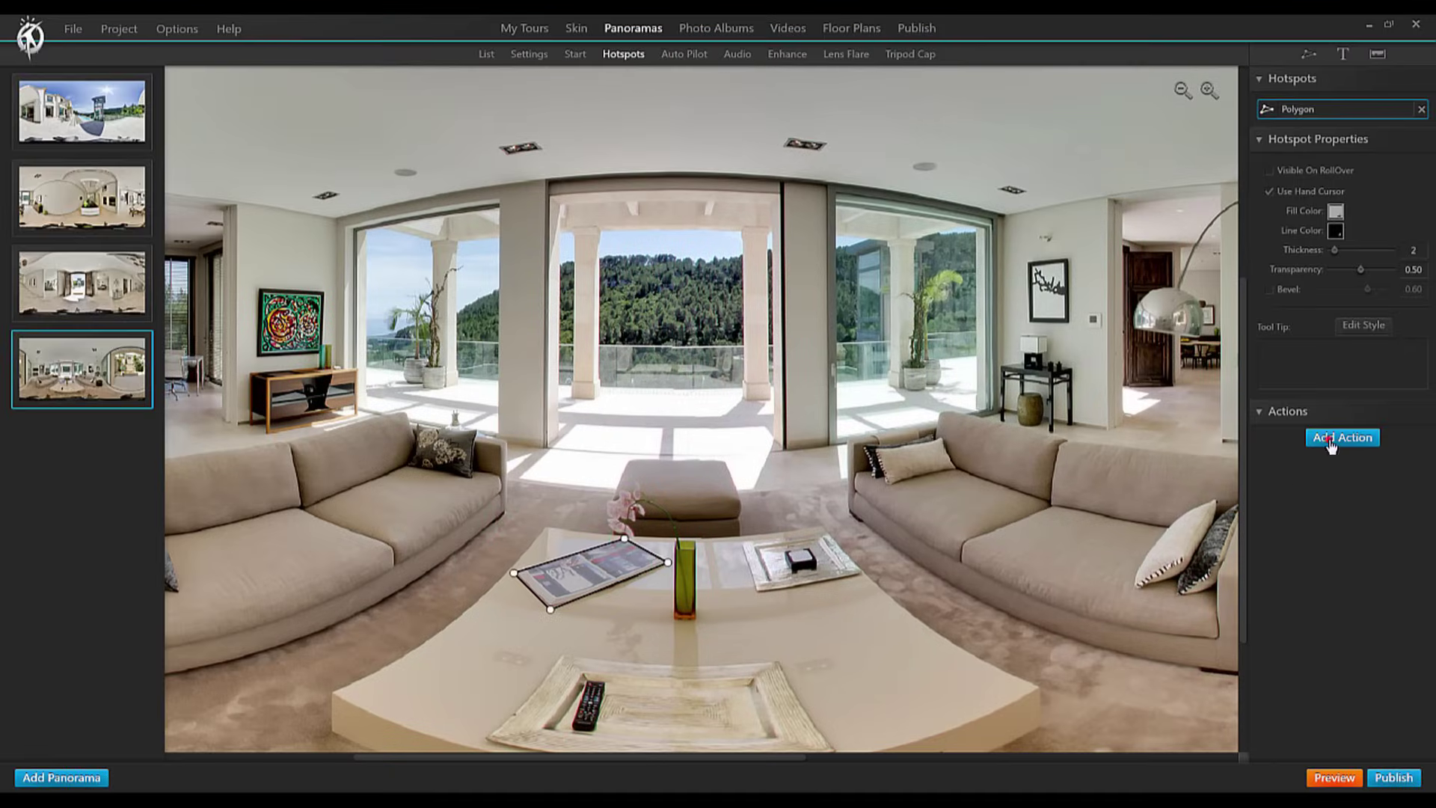
left_click(1342, 436)
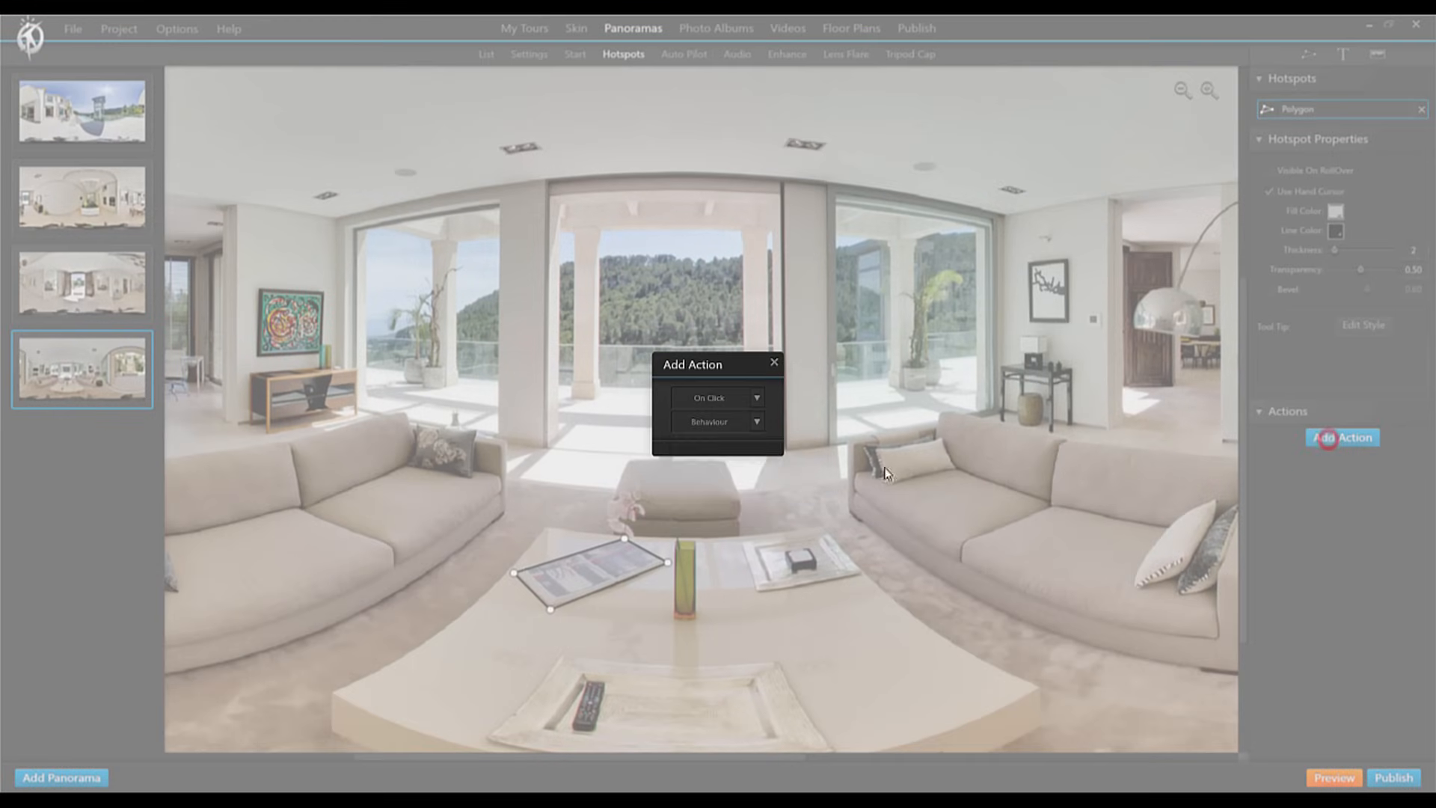
left_click(758, 423)
left_click(709, 480)
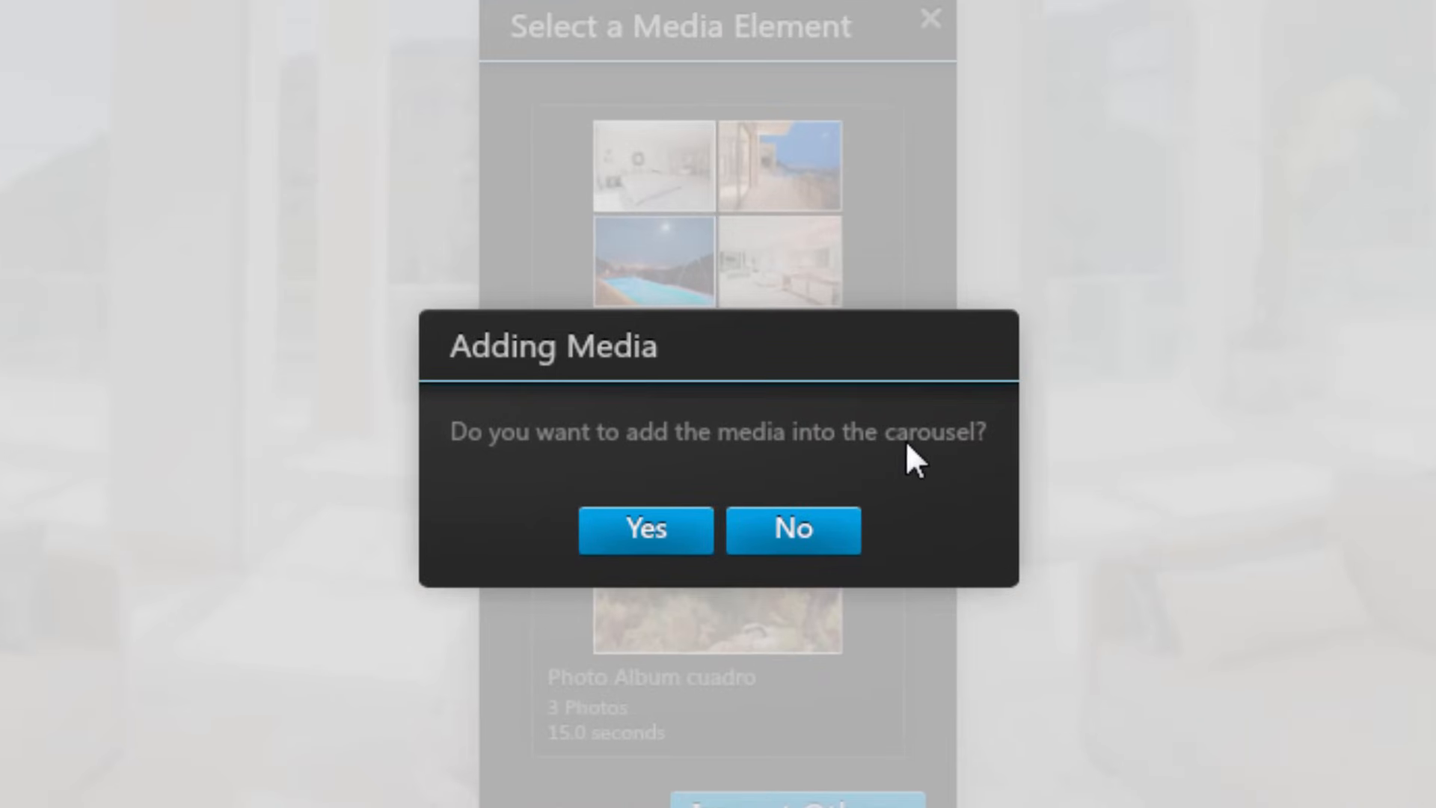
left_click(793, 529)
left_click(798, 514)
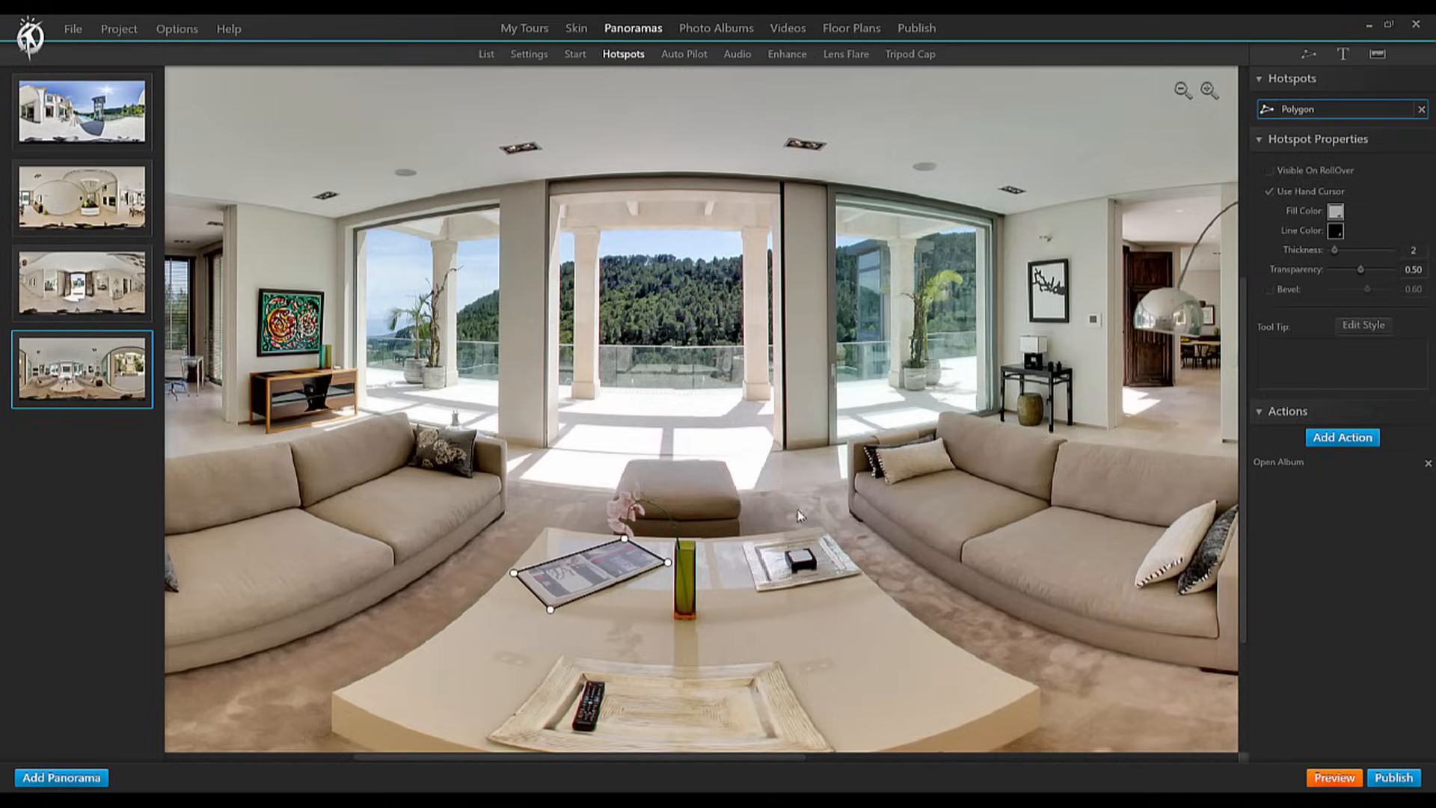
Step: Check the new Photo Album 07 in the albums list and the publishing playlist
left_click(715, 29)
left_click(117, 440)
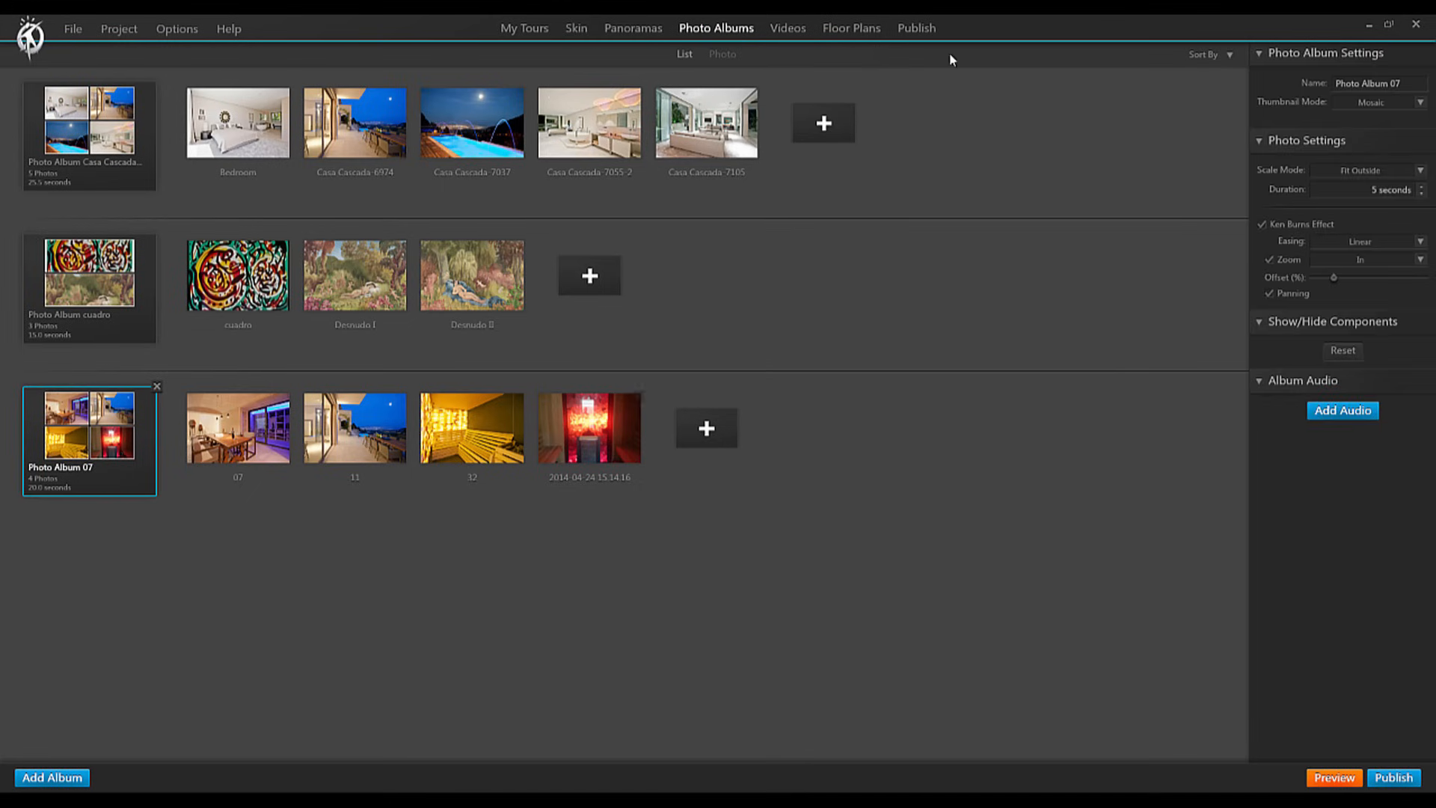
left_click(916, 28)
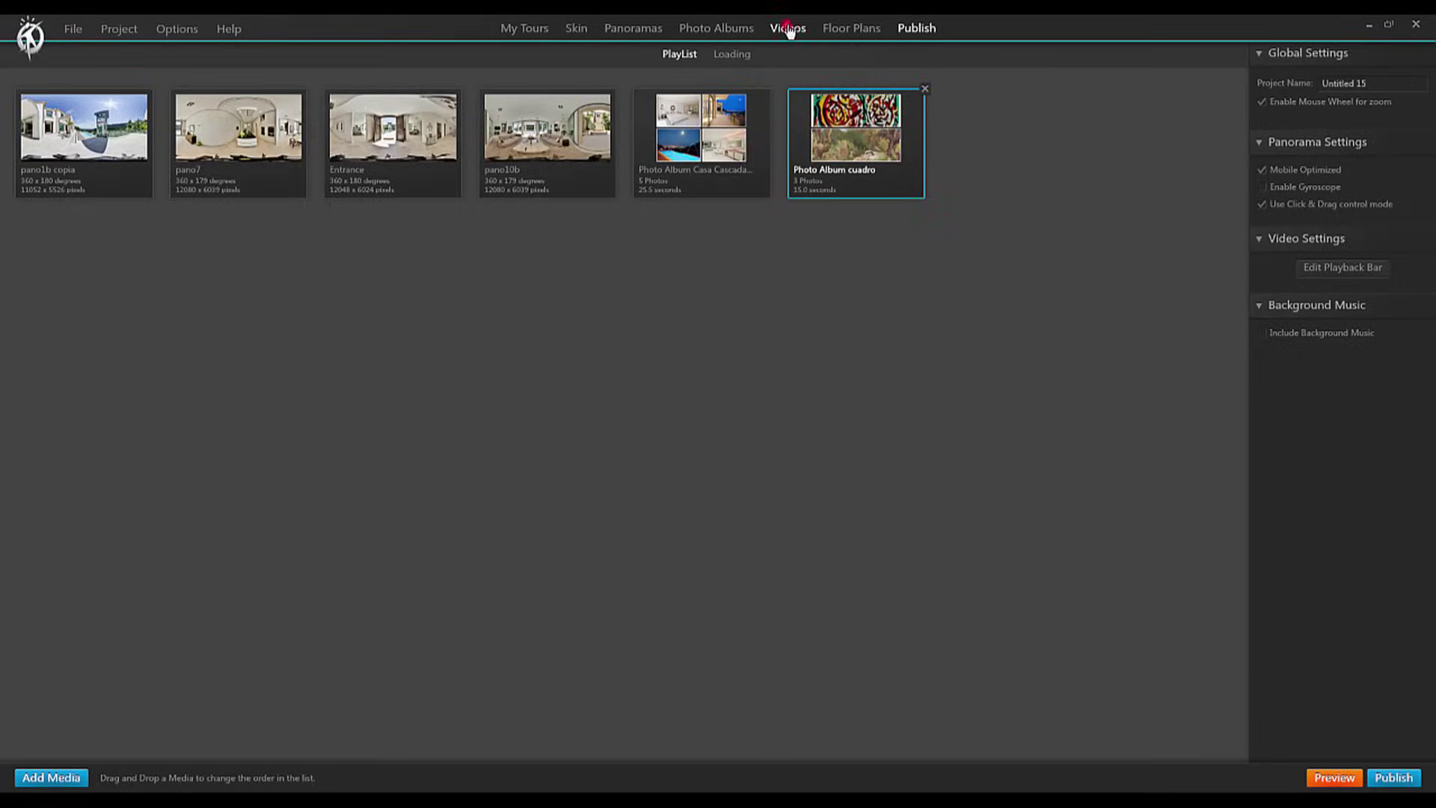
Step: Import video aerial_SEPT_02.mp4 from Media > IntroVideoMedia > Videos and open it for editing
left_click(786, 28)
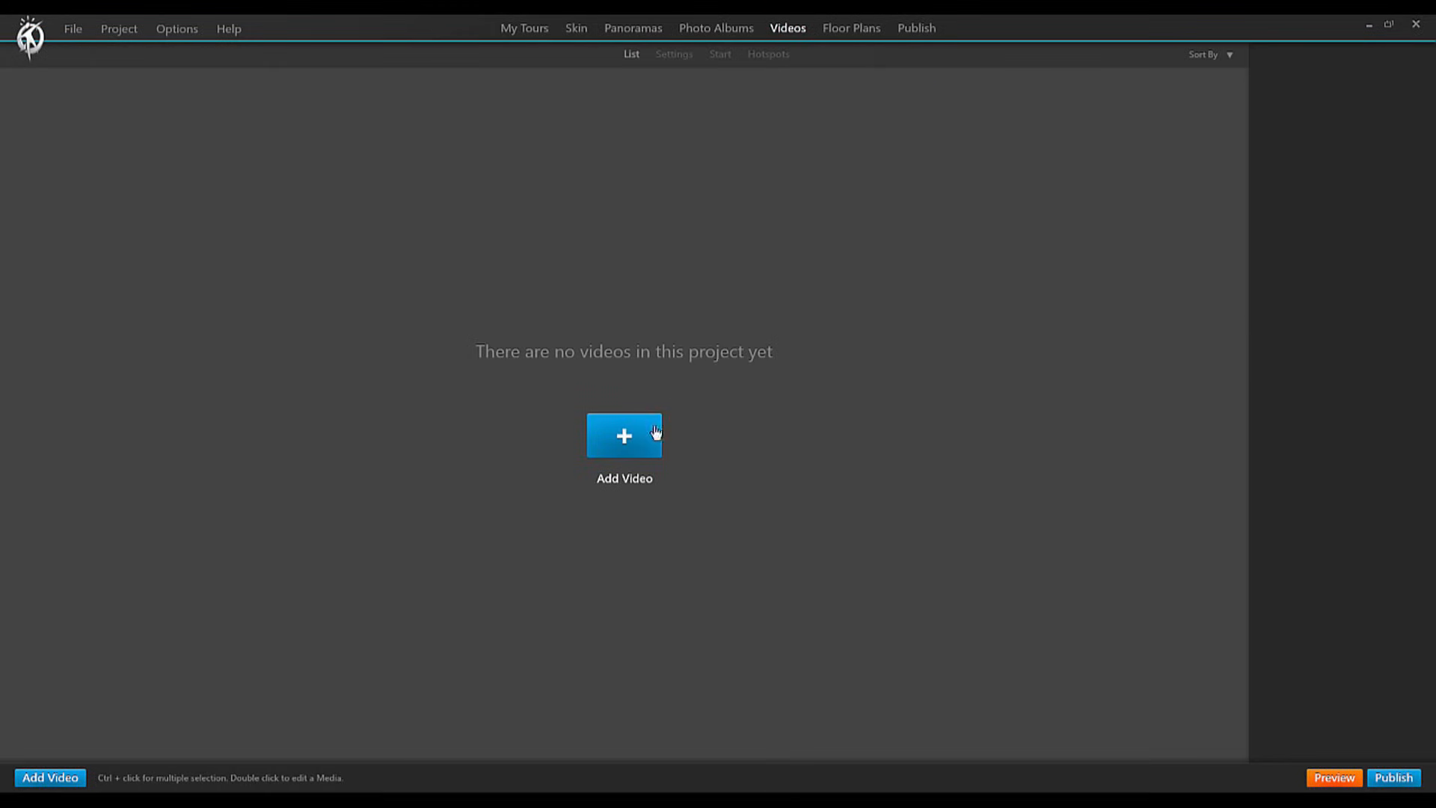
left_click(626, 439)
scroll(104, 450, "down", 5)
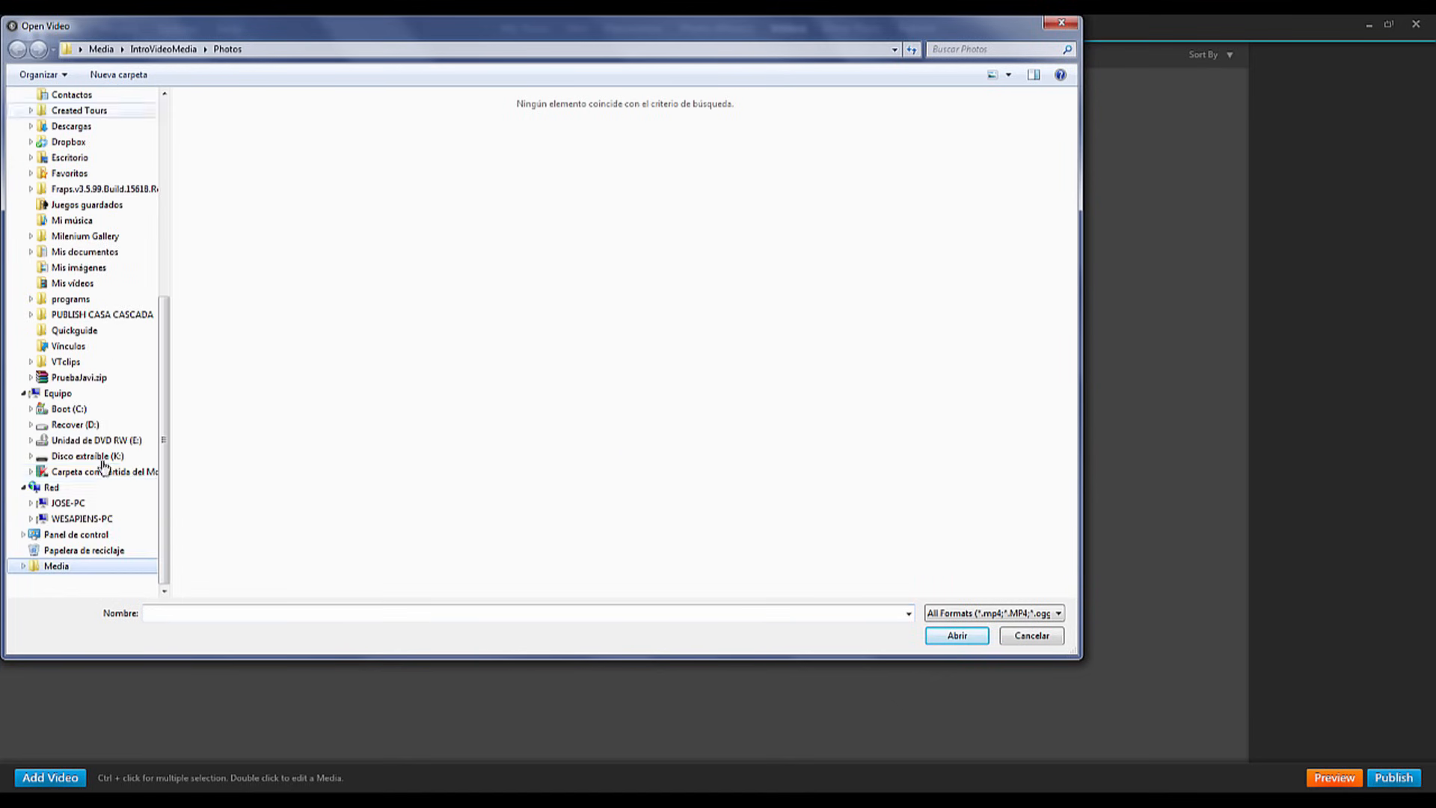
left_click(56, 566)
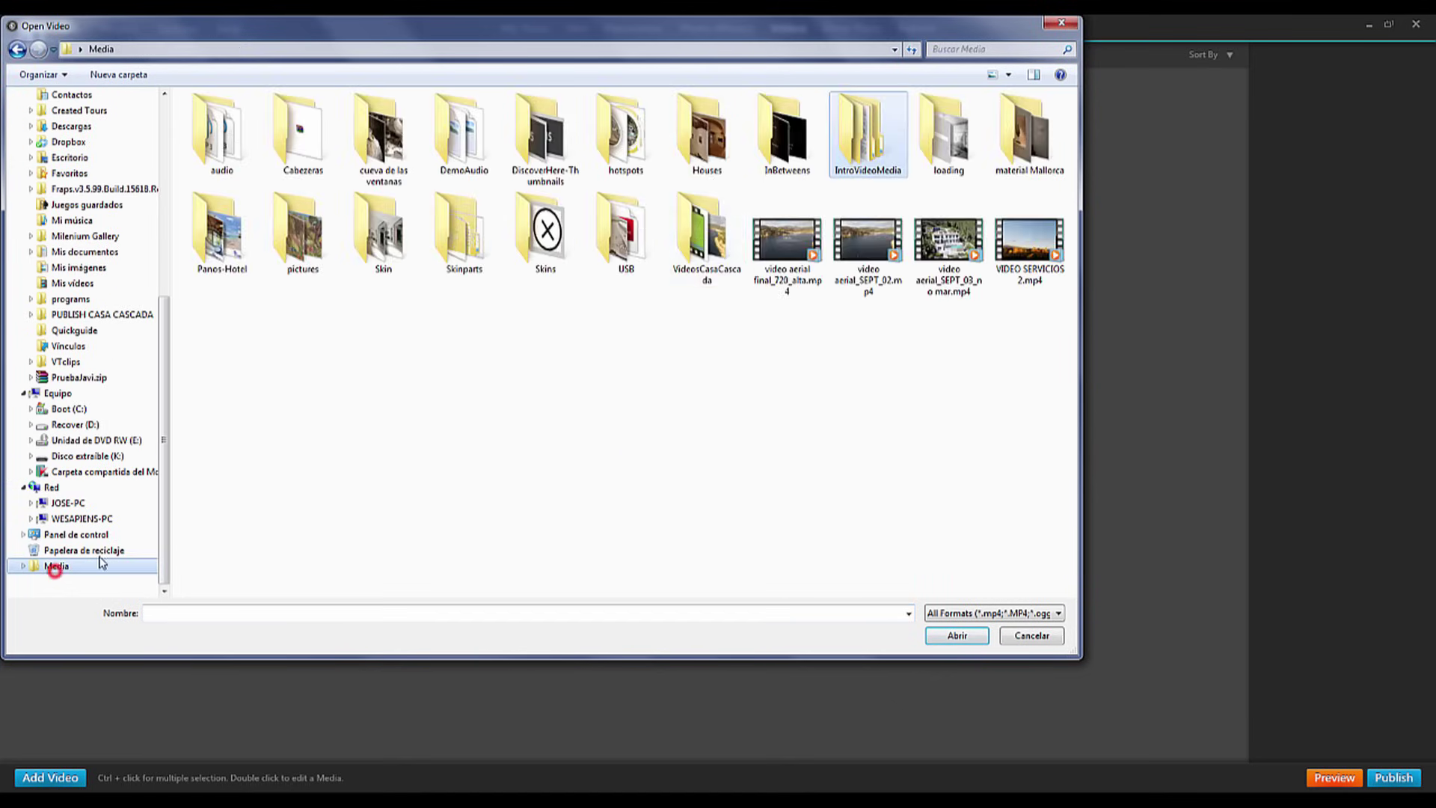
double_click(868, 134)
double_click(219, 150)
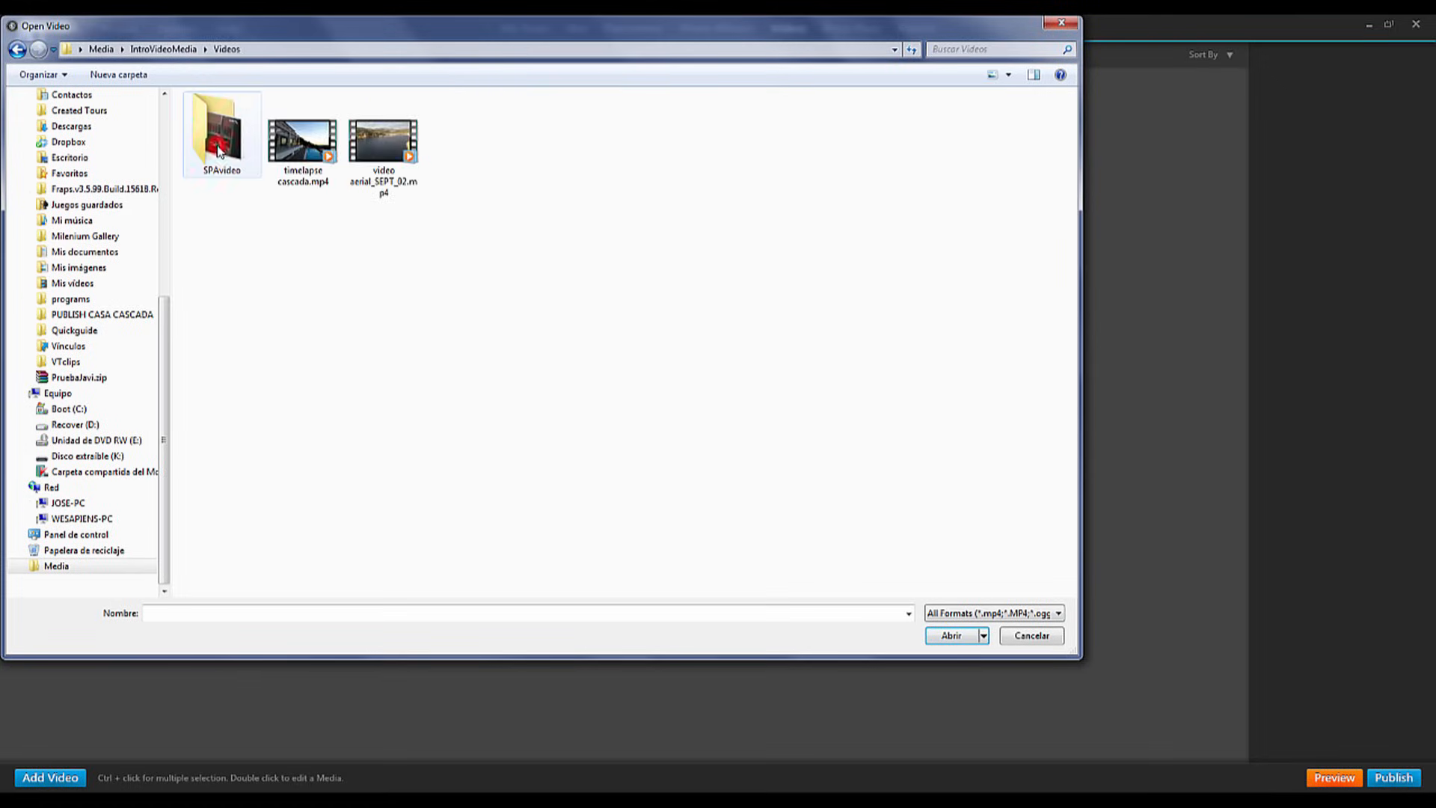
double_click(384, 140)
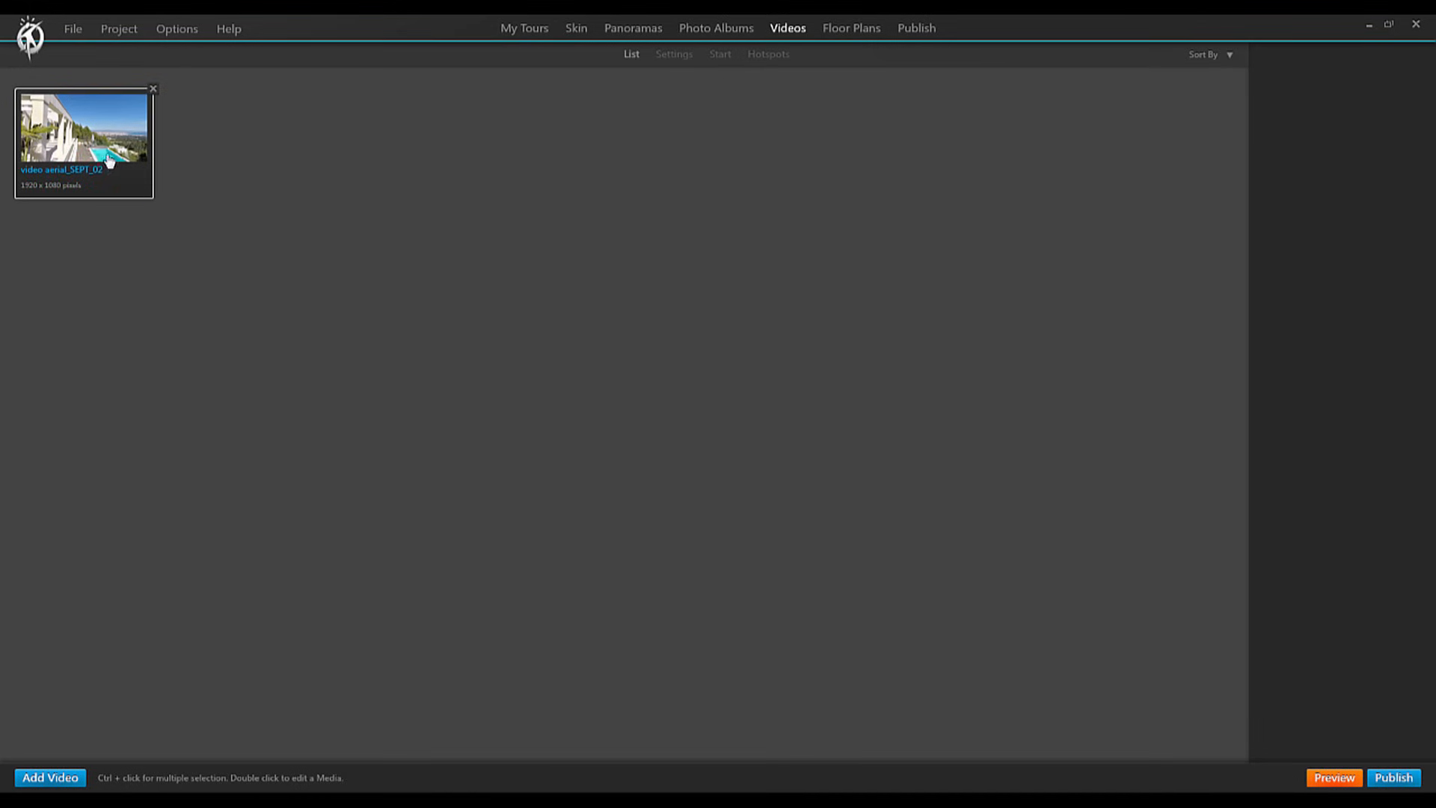
left_click(84, 131)
double_click(84, 132)
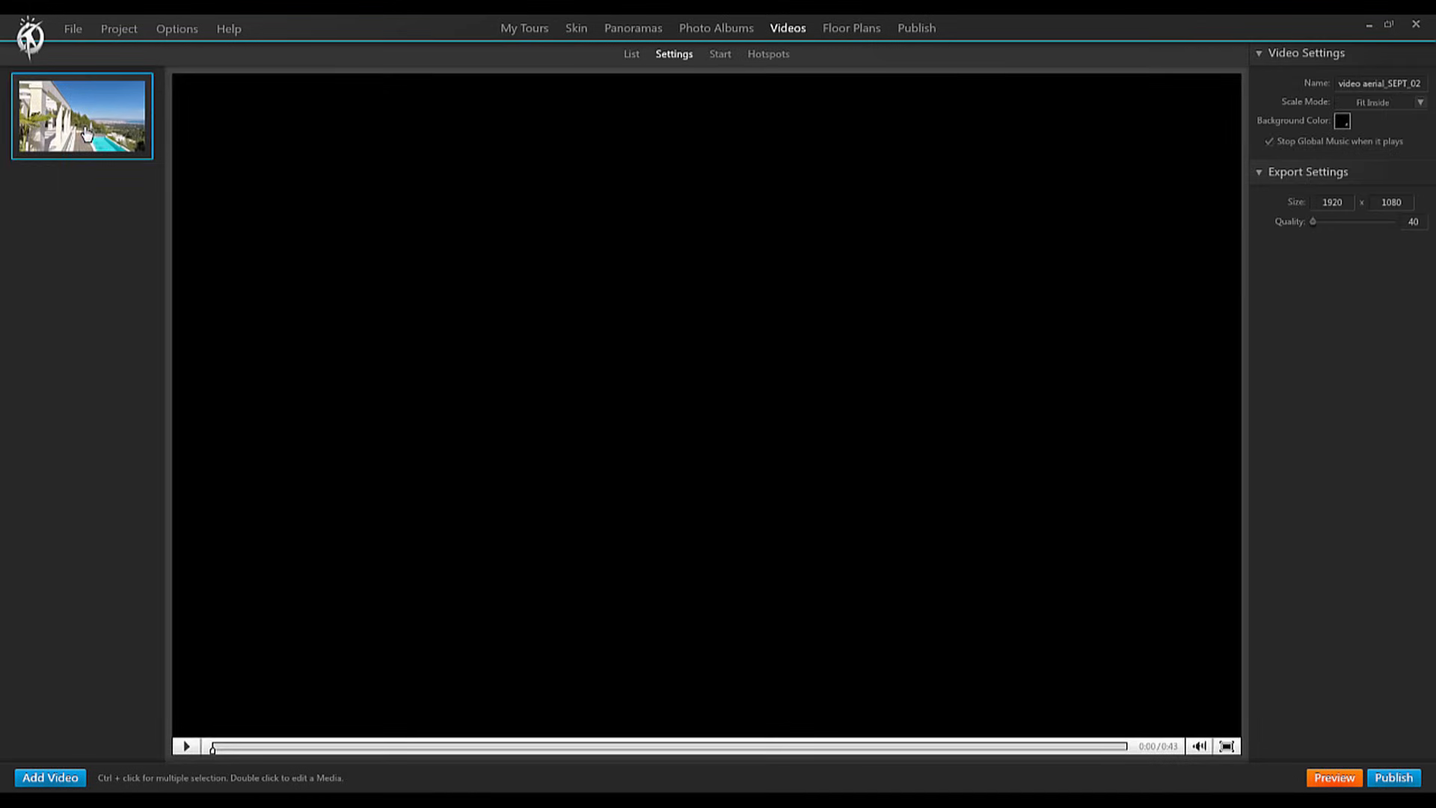
Step: Rename the video Aerial Video, keep the black background, and review its Start and Hotspots pages
triple_click(1377, 83)
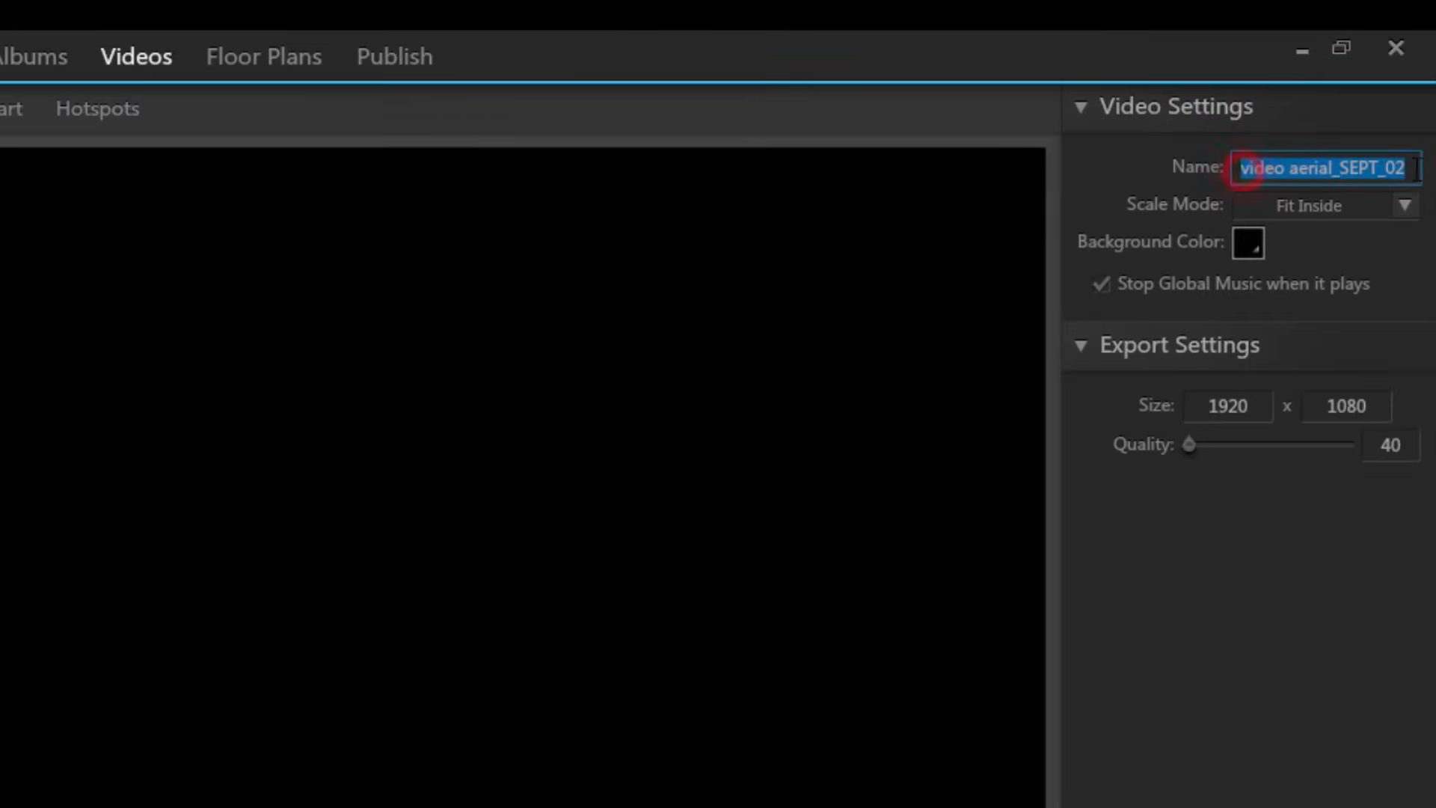
type("Aerial Video")
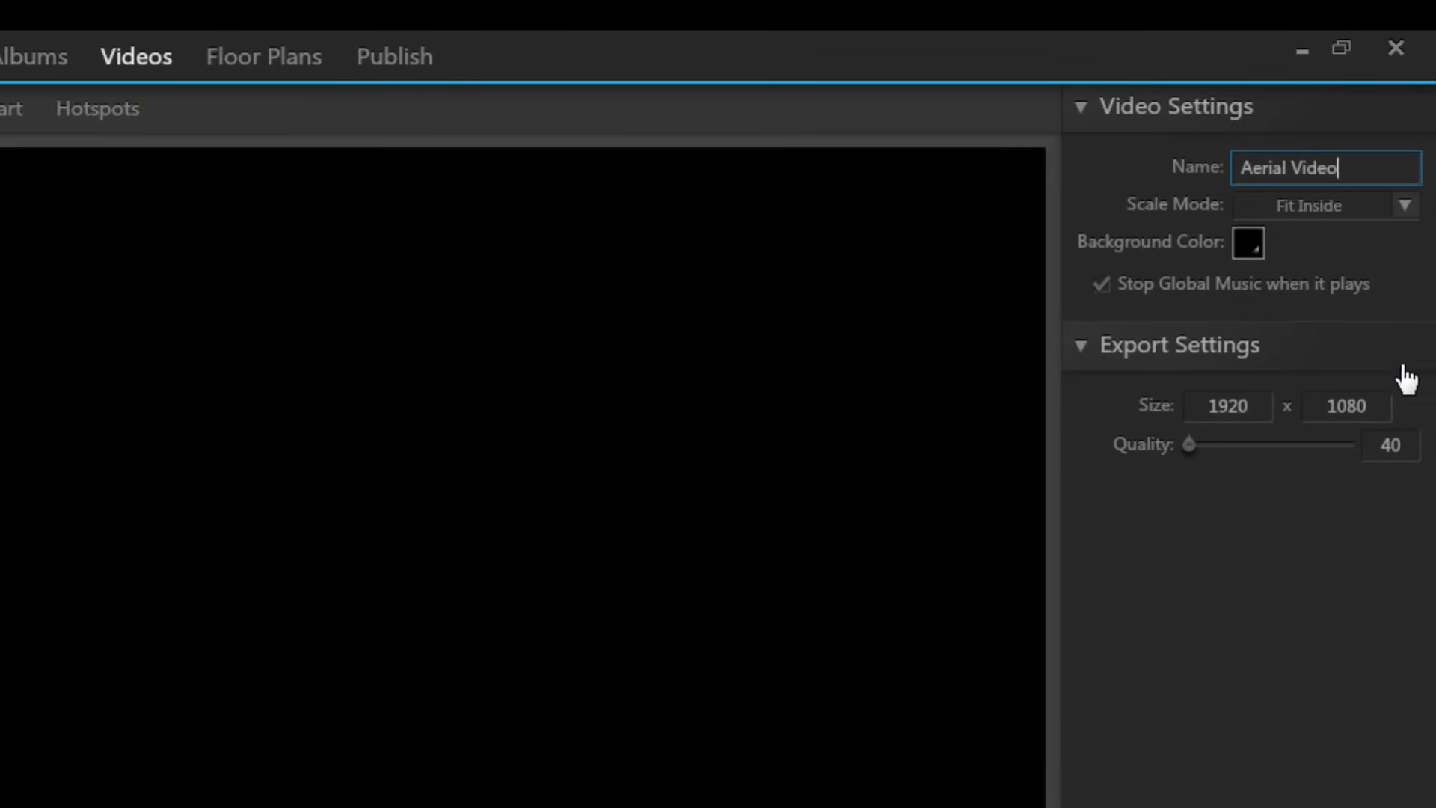
left_click(1249, 244)
left_click(1248, 243)
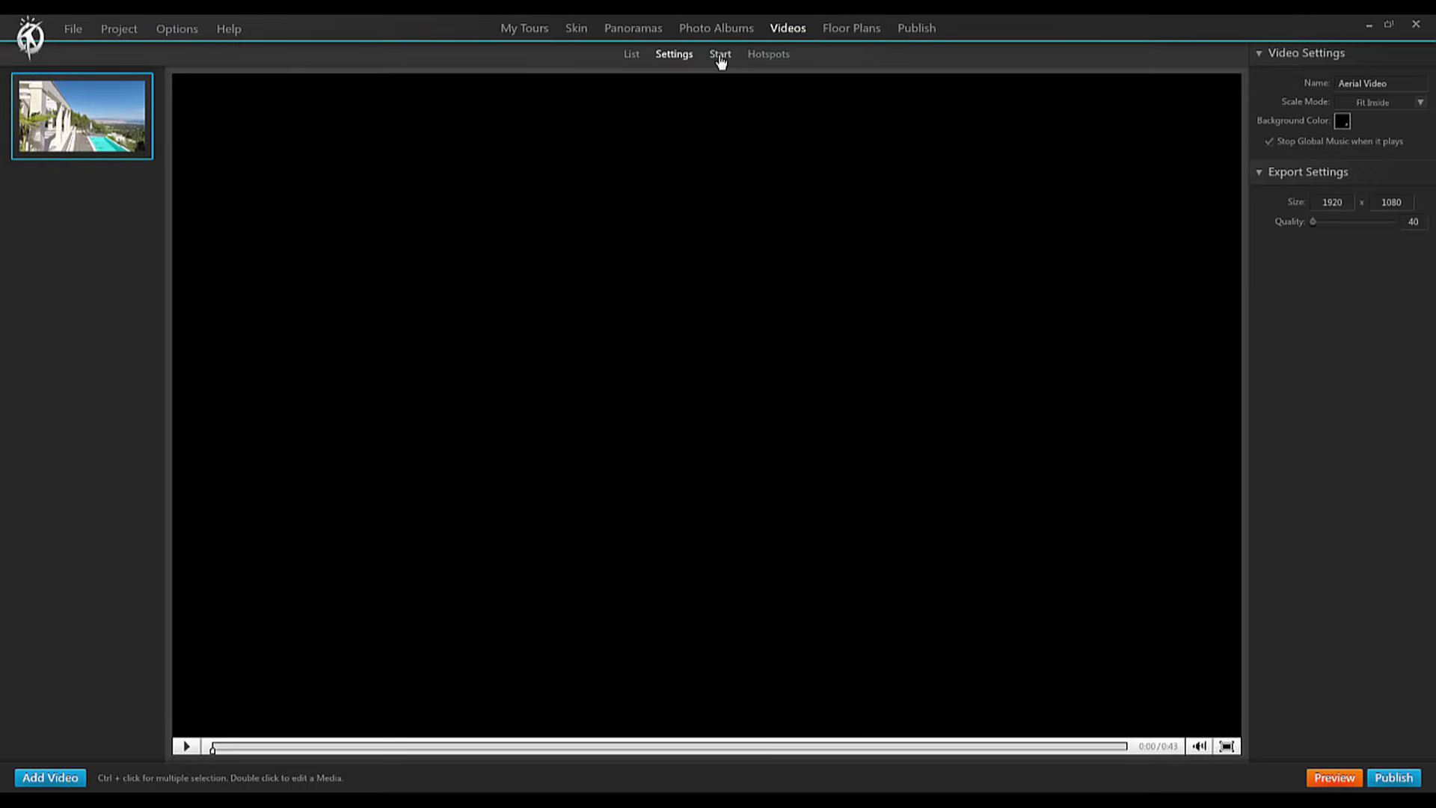
left_click(720, 55)
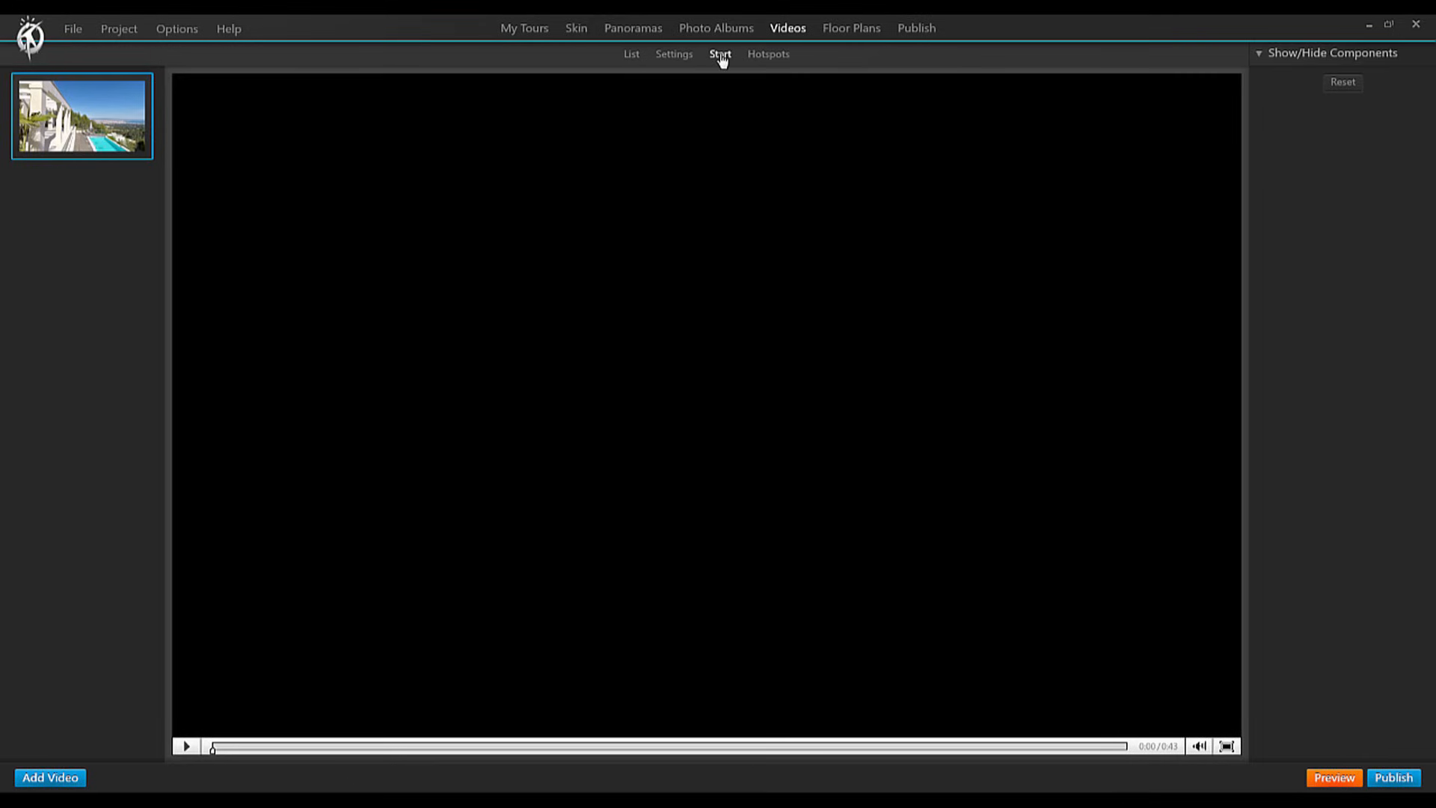
left_click(770, 57)
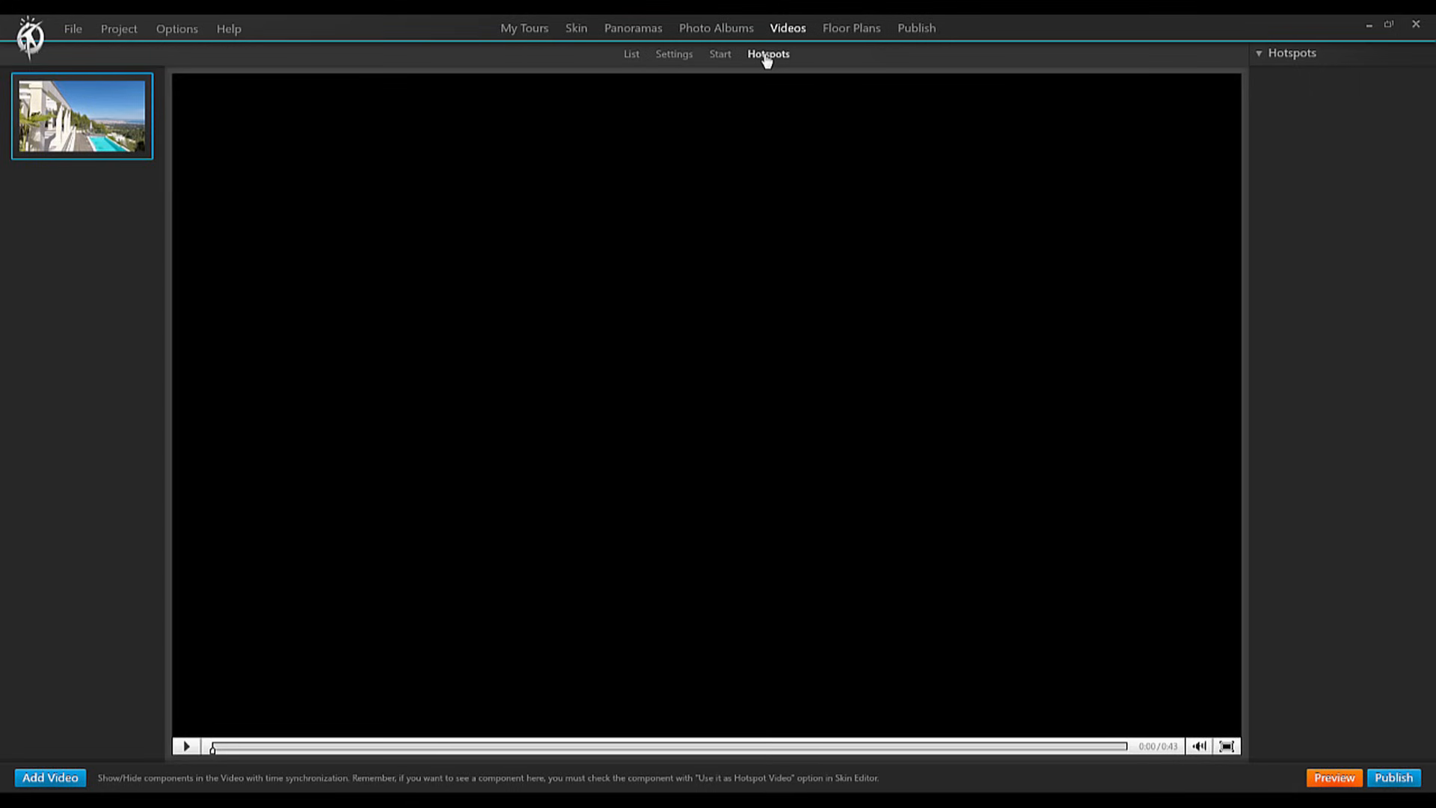
Step: Add the Green navigation button set to the skin, centred along the viewer's bottom
left_click(577, 29)
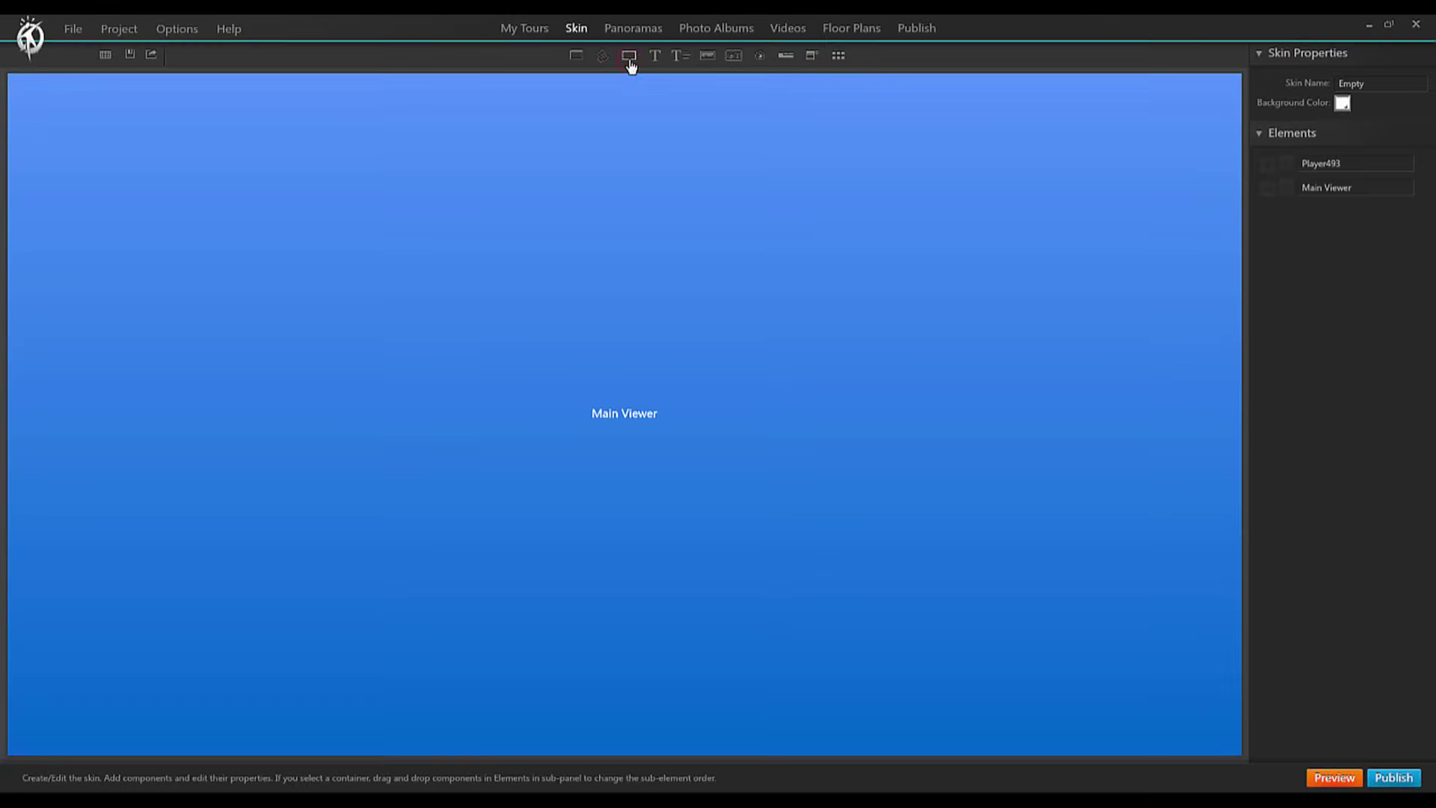
left_click(630, 64)
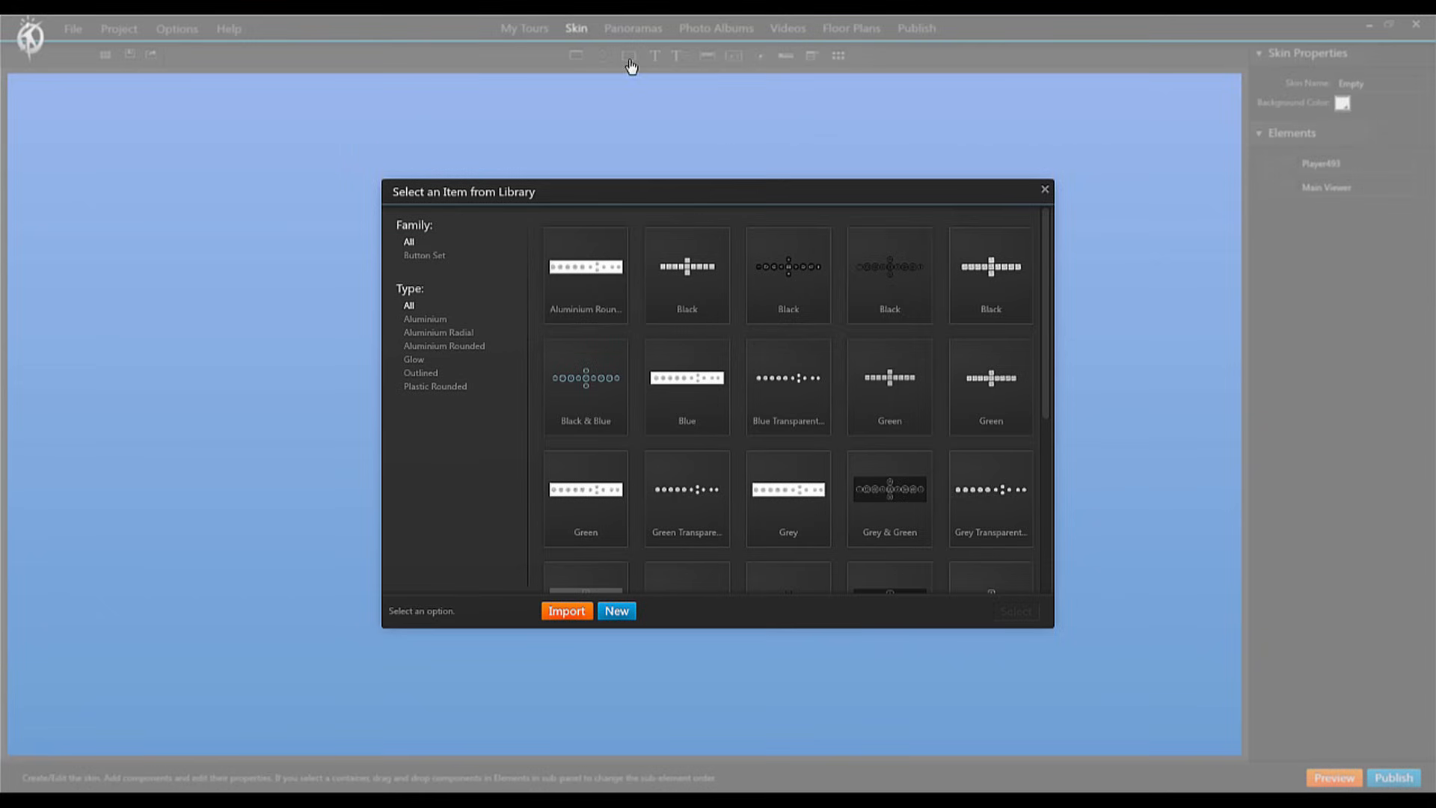
left_click(889, 387)
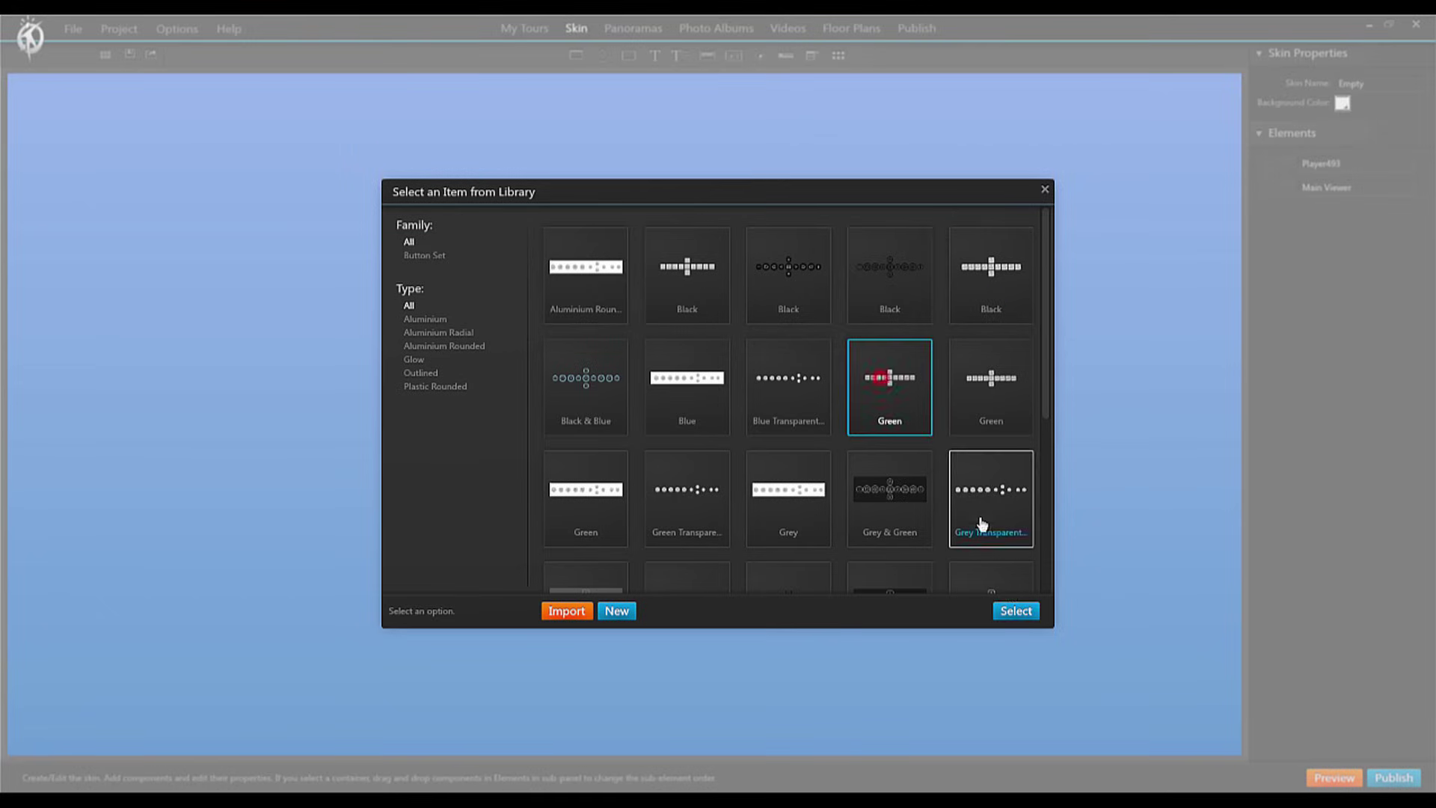
left_click(1015, 611)
left_click(458, 634)
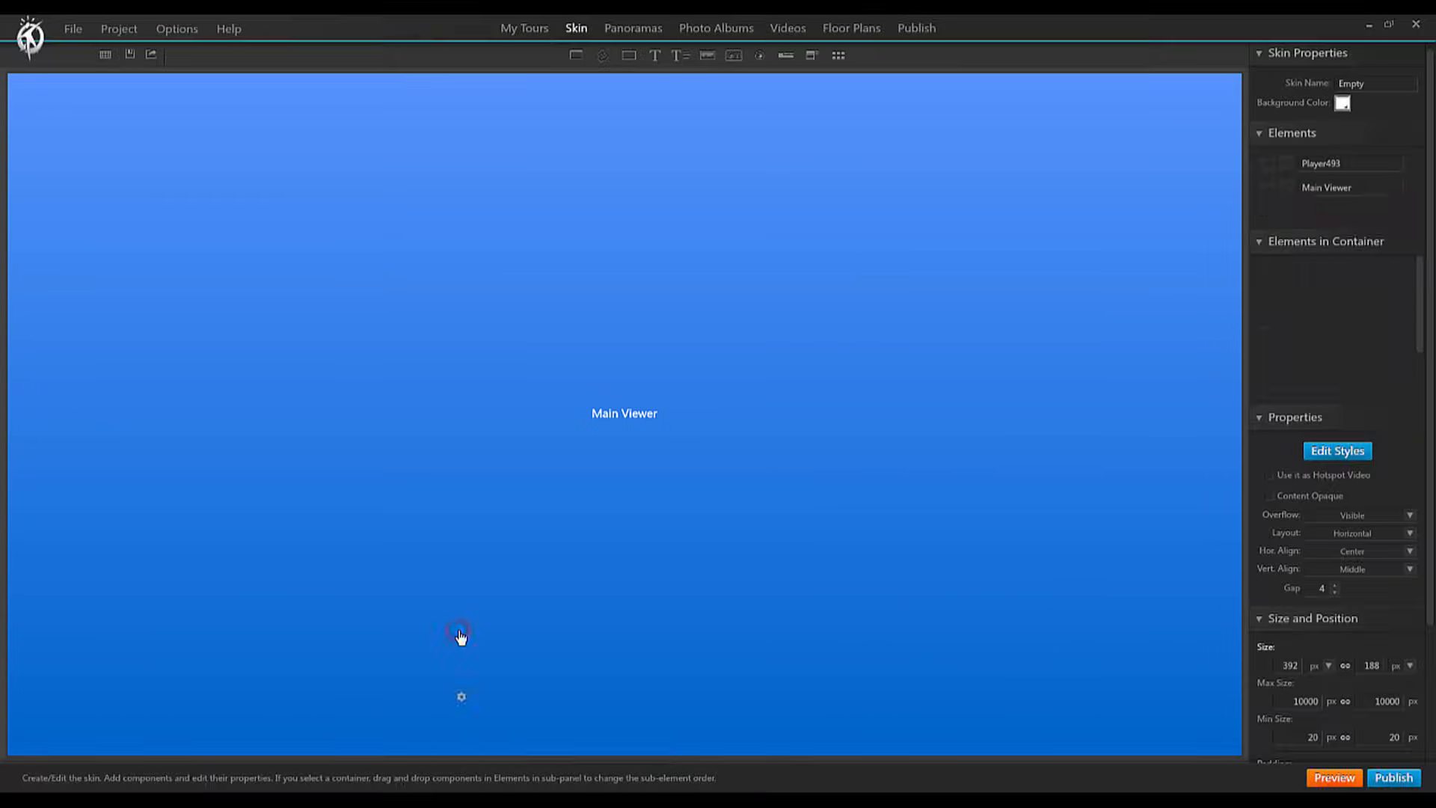
left_click_drag(657, 615, 691, 608)
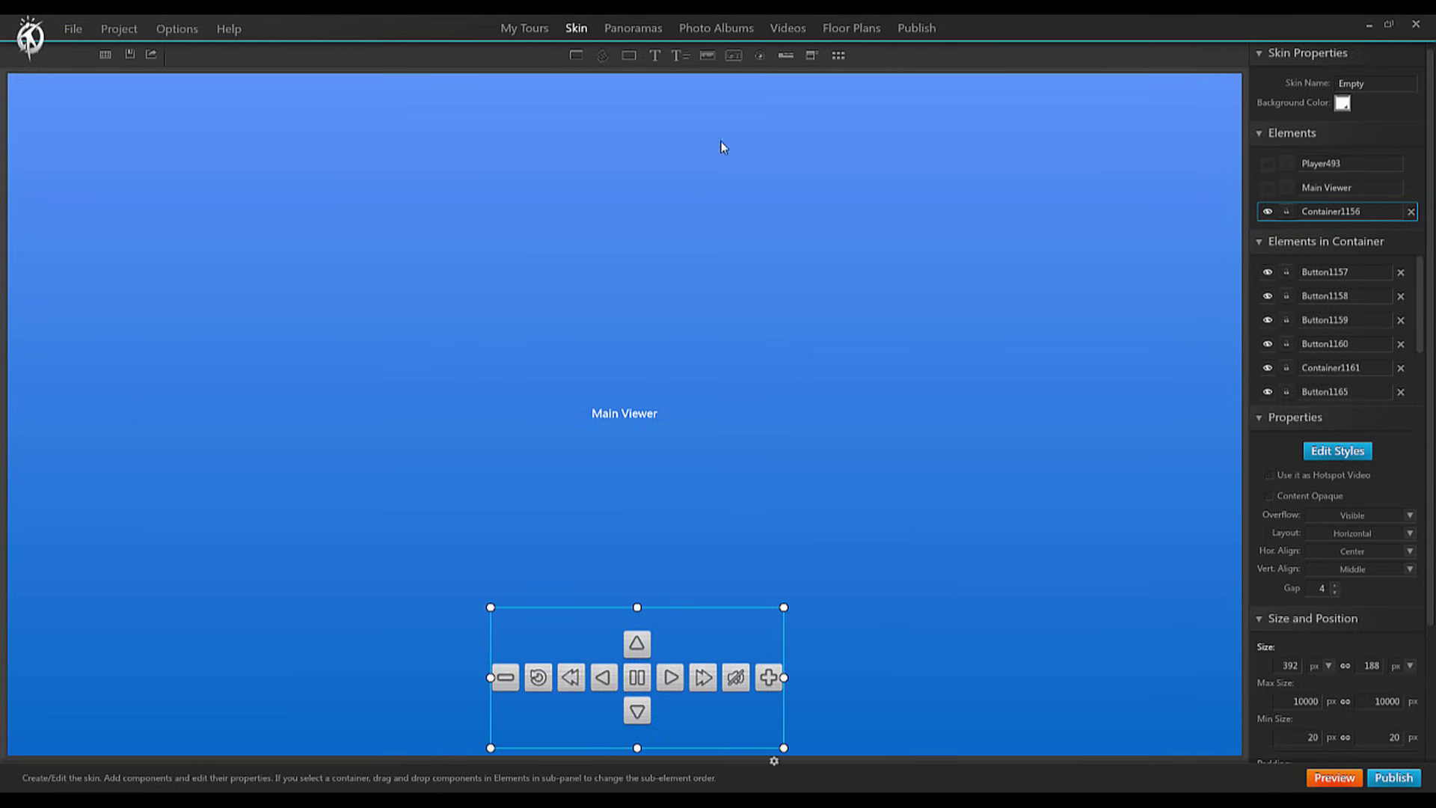
Step: Add a Green Toggle Mute button to the skin near the viewer's bottom-right
left_click(759, 57)
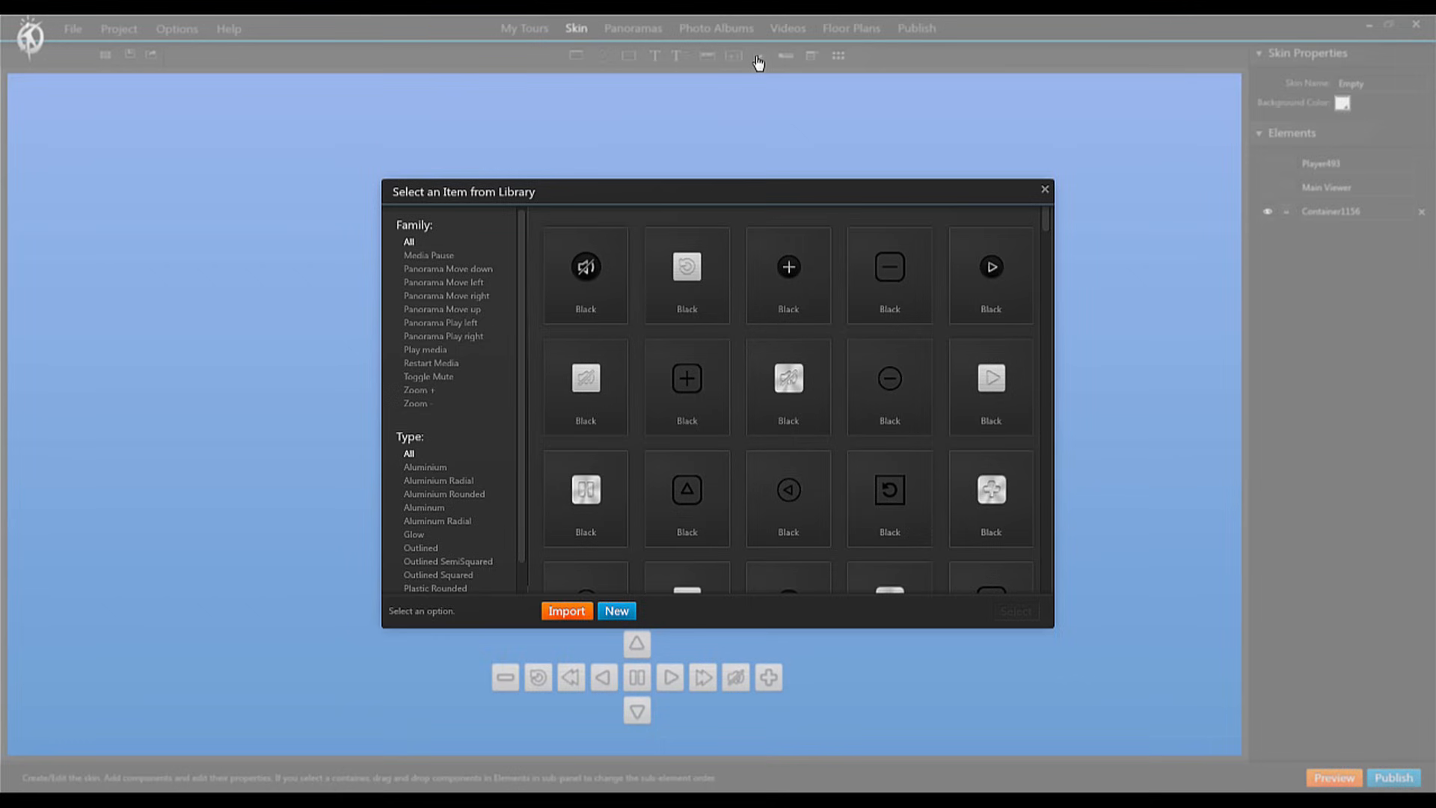
left_click(788, 395)
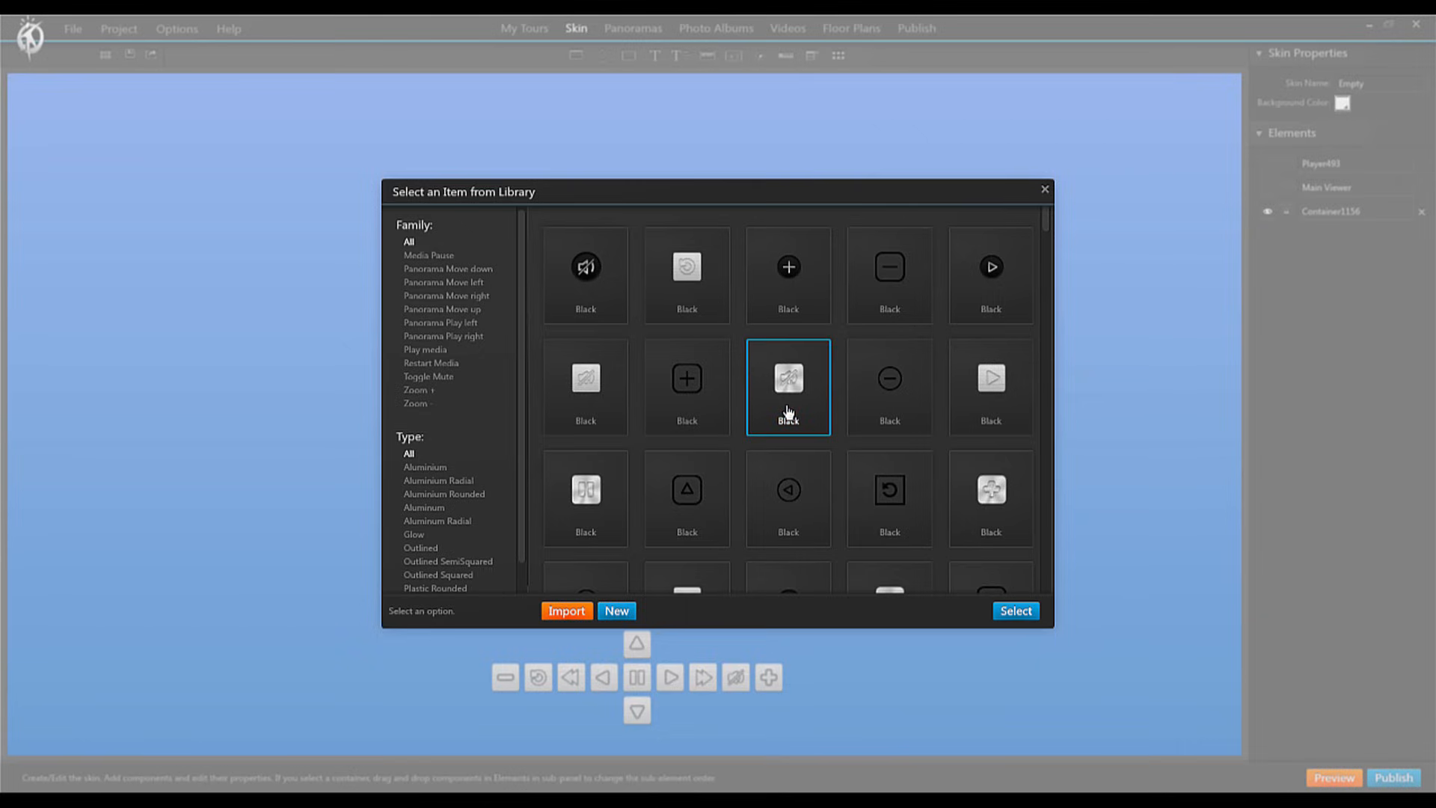
left_click_drag(1046, 225, 1043, 383)
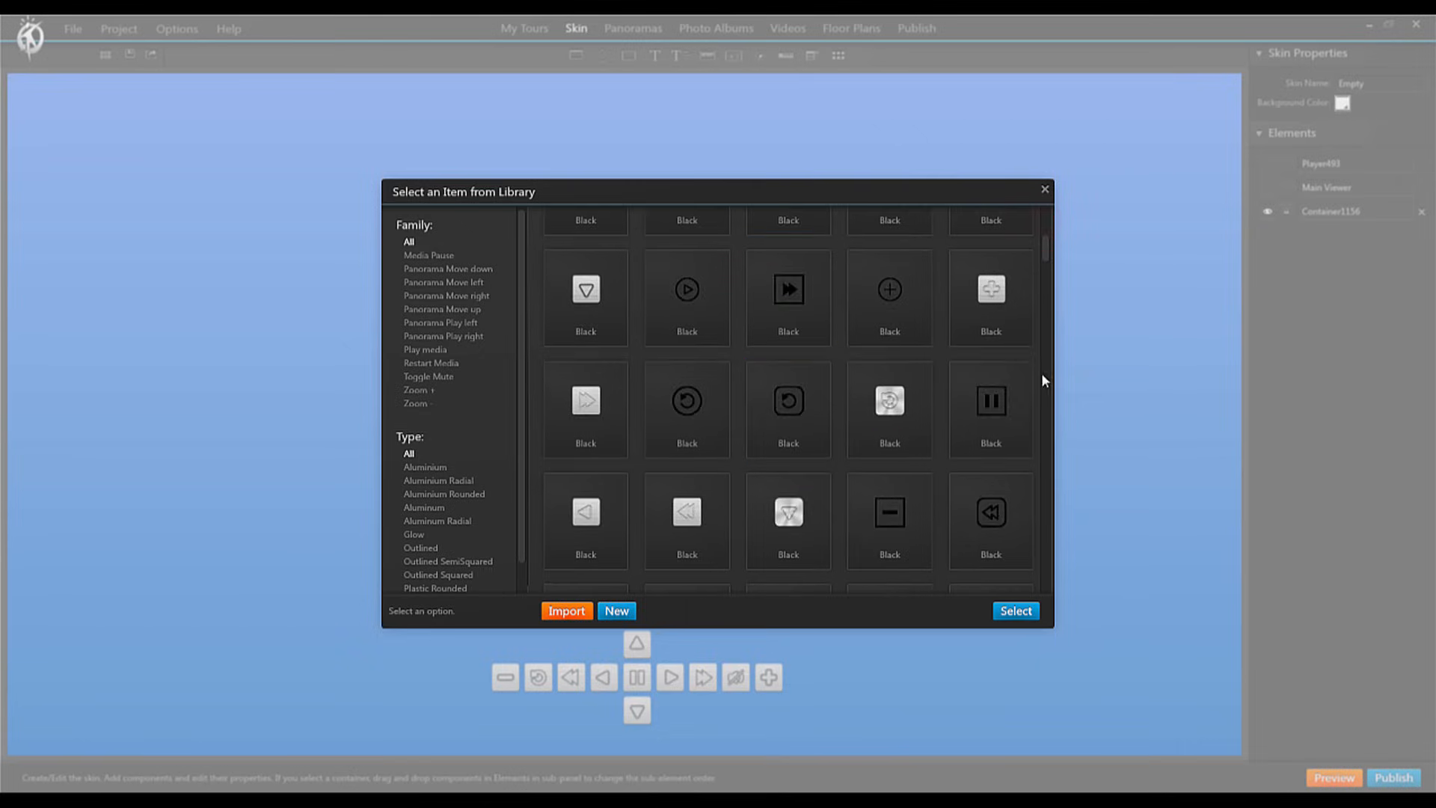
left_click_drag(1041, 258, 1043, 437)
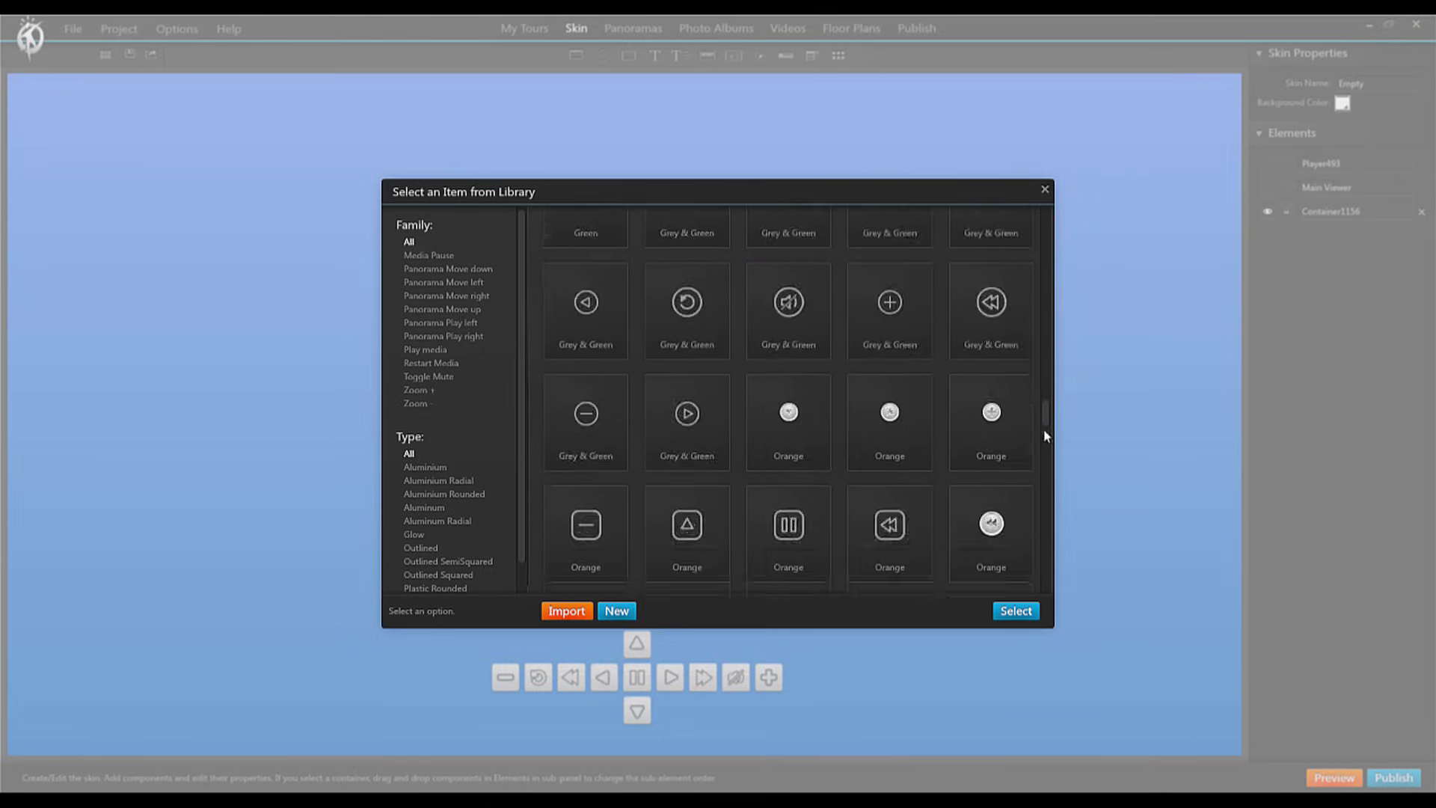
left_click(427, 377)
left_click(447, 297)
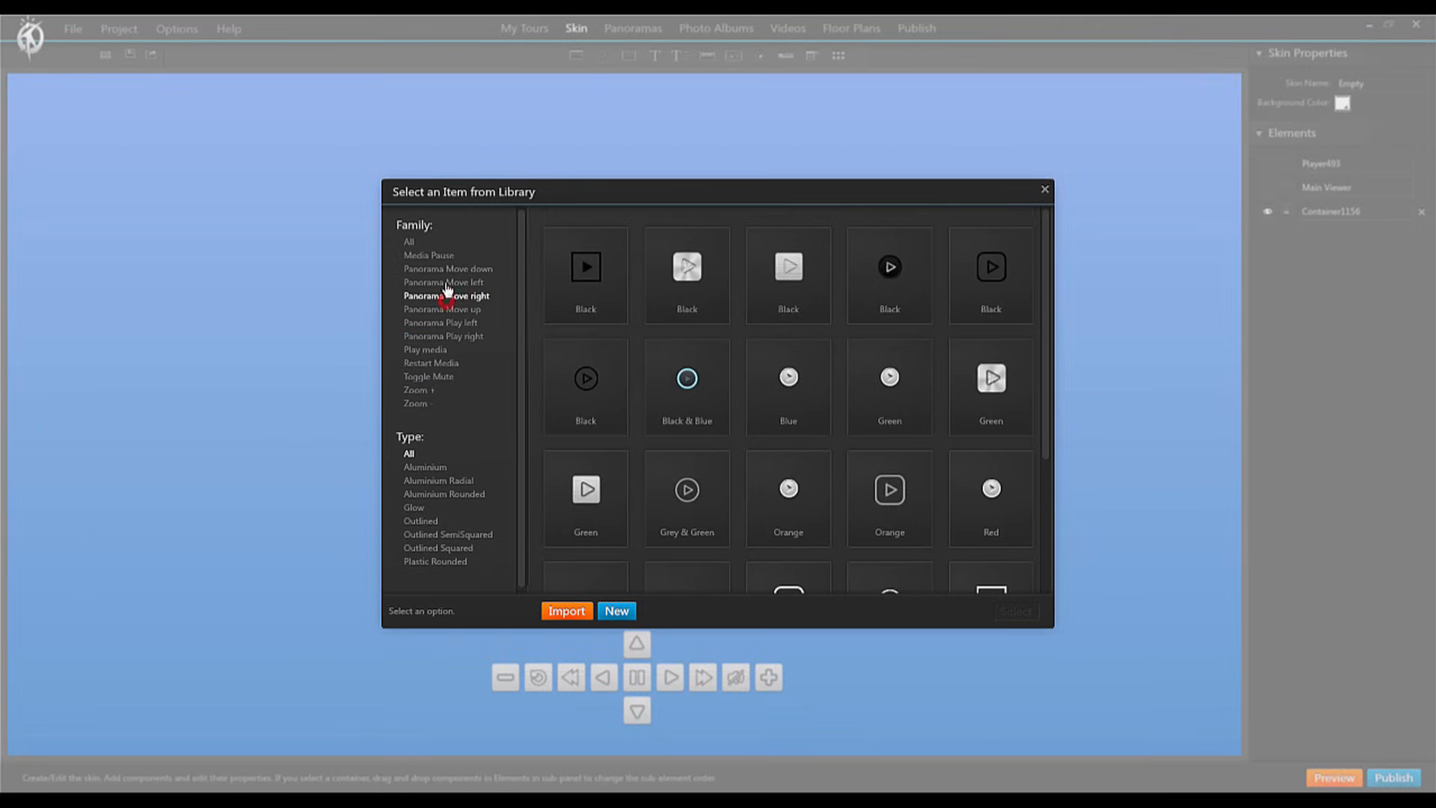
left_click(429, 257)
left_click(428, 377)
left_click(890, 381)
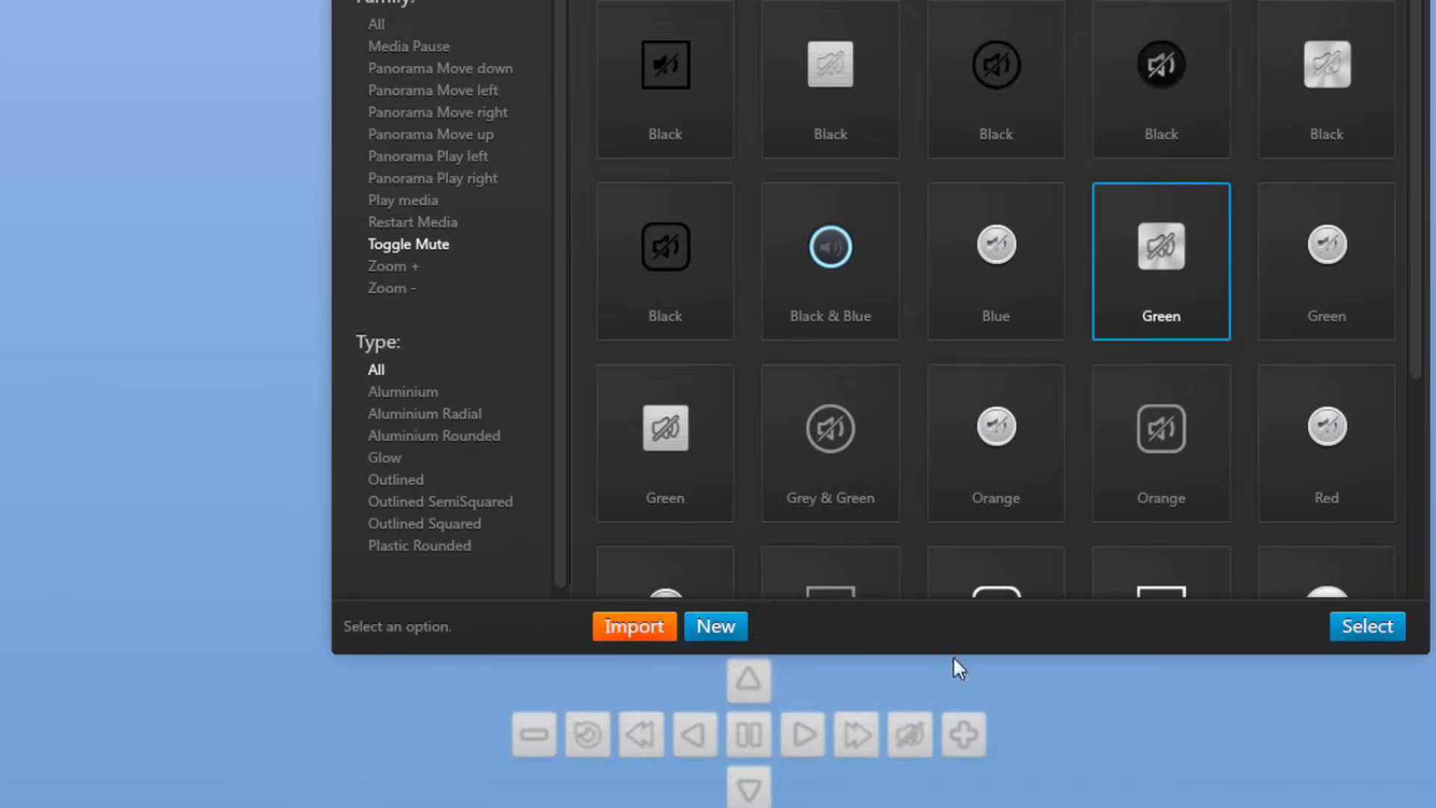
left_click(1366, 627)
left_click(1074, 669)
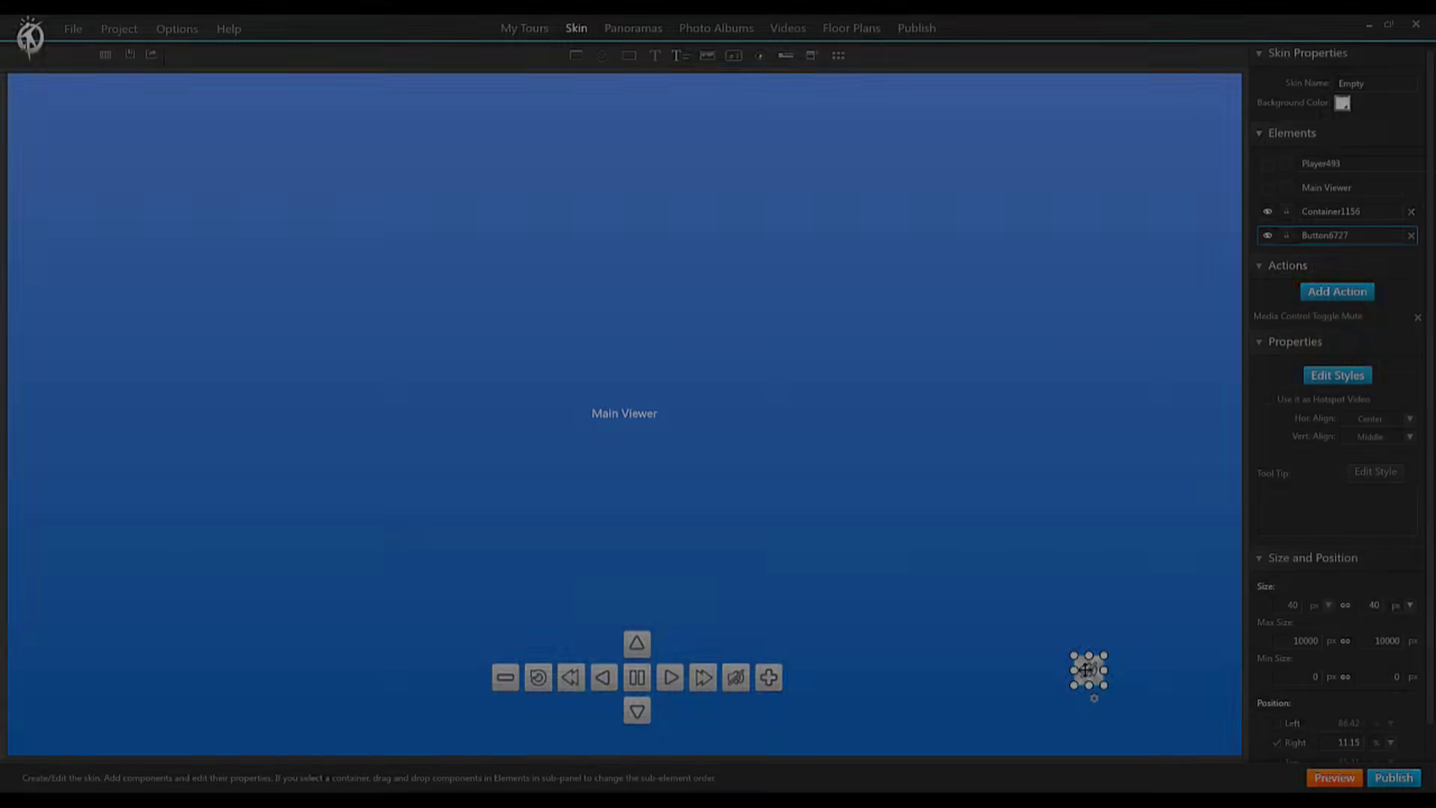
left_click_drag(1086, 677, 1154, 684)
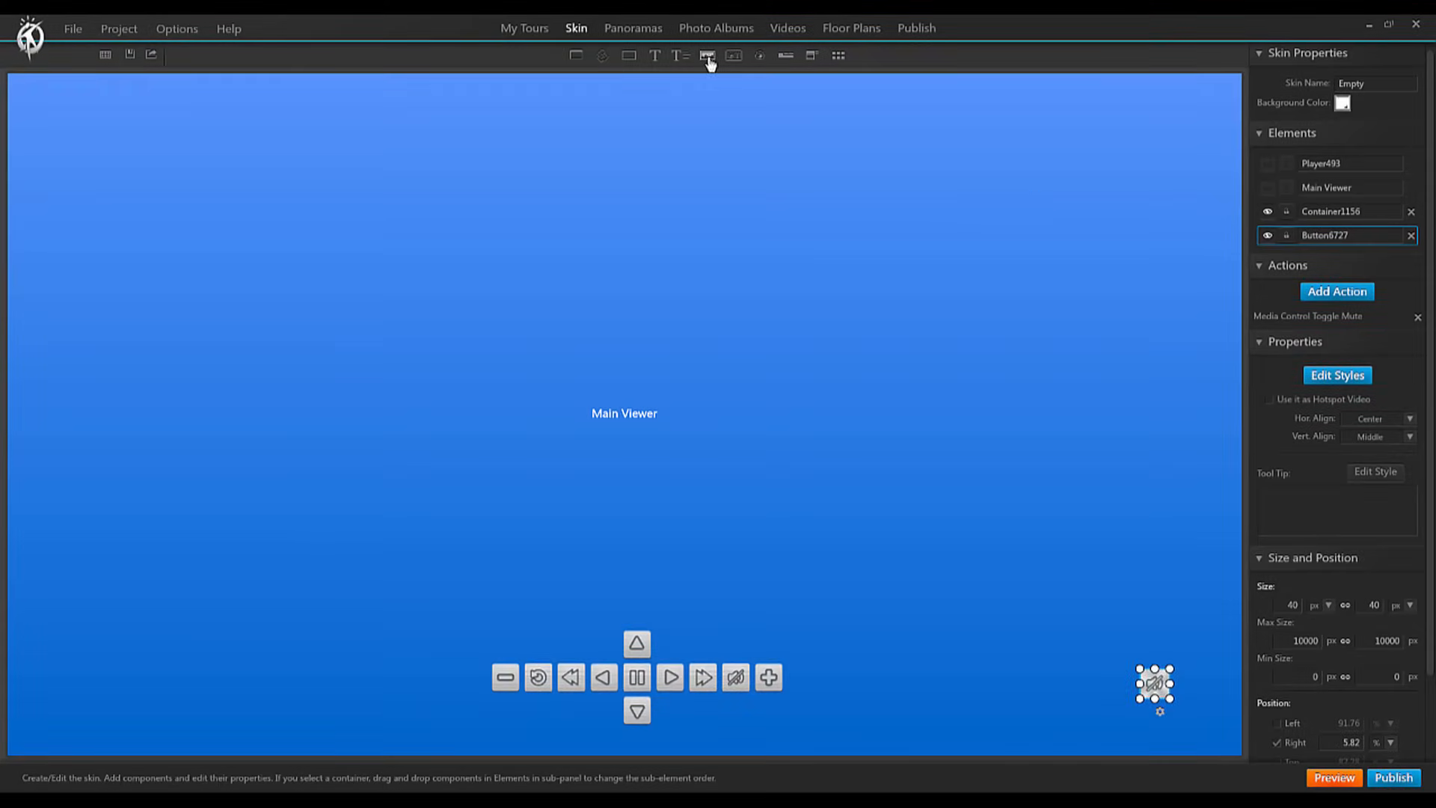
Step: Insert the POOL.png MAGICAL VIEW info box, shrink it and place it at top-left
left_click(708, 56)
left_click(940, 494)
double_click(892, 473)
left_click(36, 119)
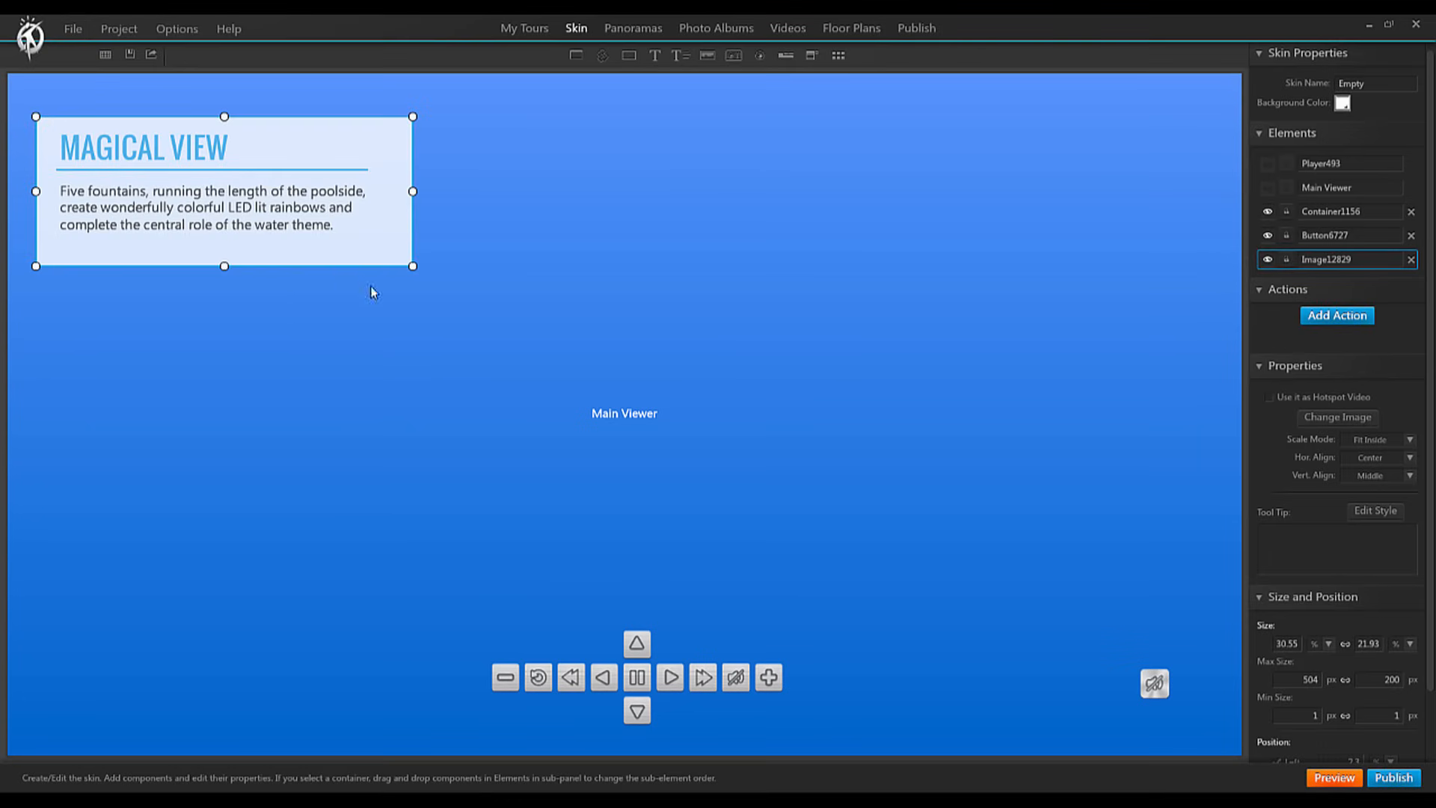
left_click_drag(412, 265, 296, 196)
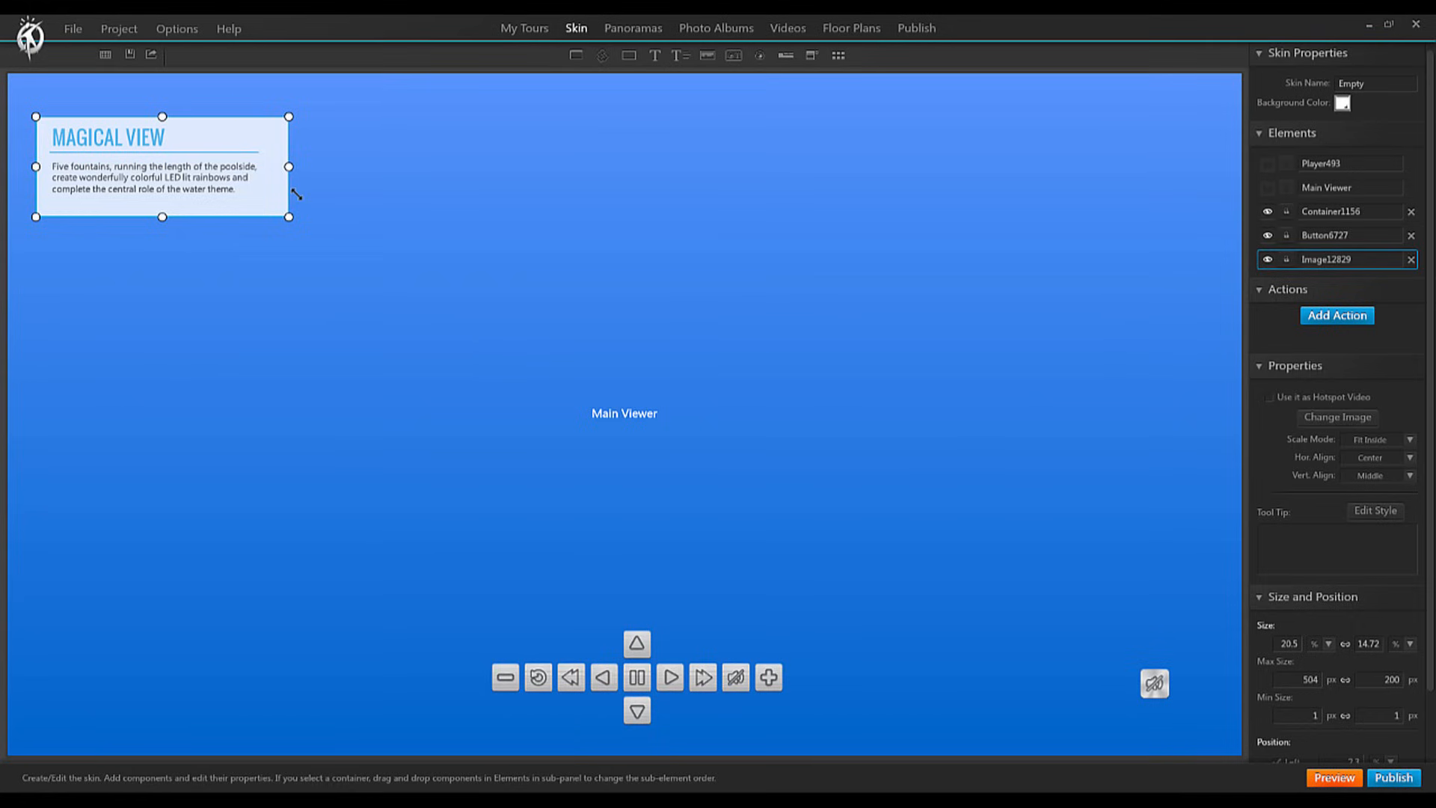
left_click_drag(236, 117, 237, 100)
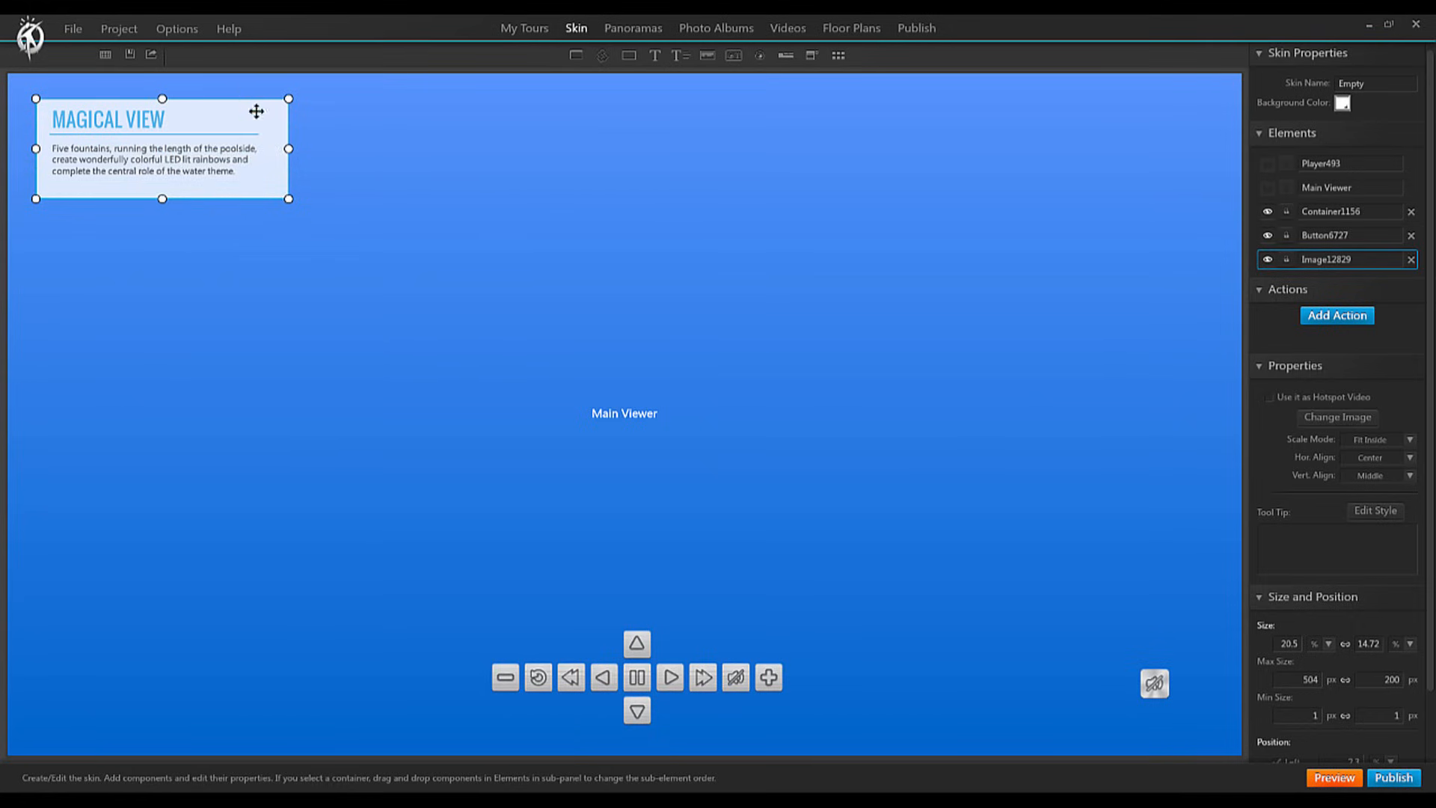
left_click(1396, 574)
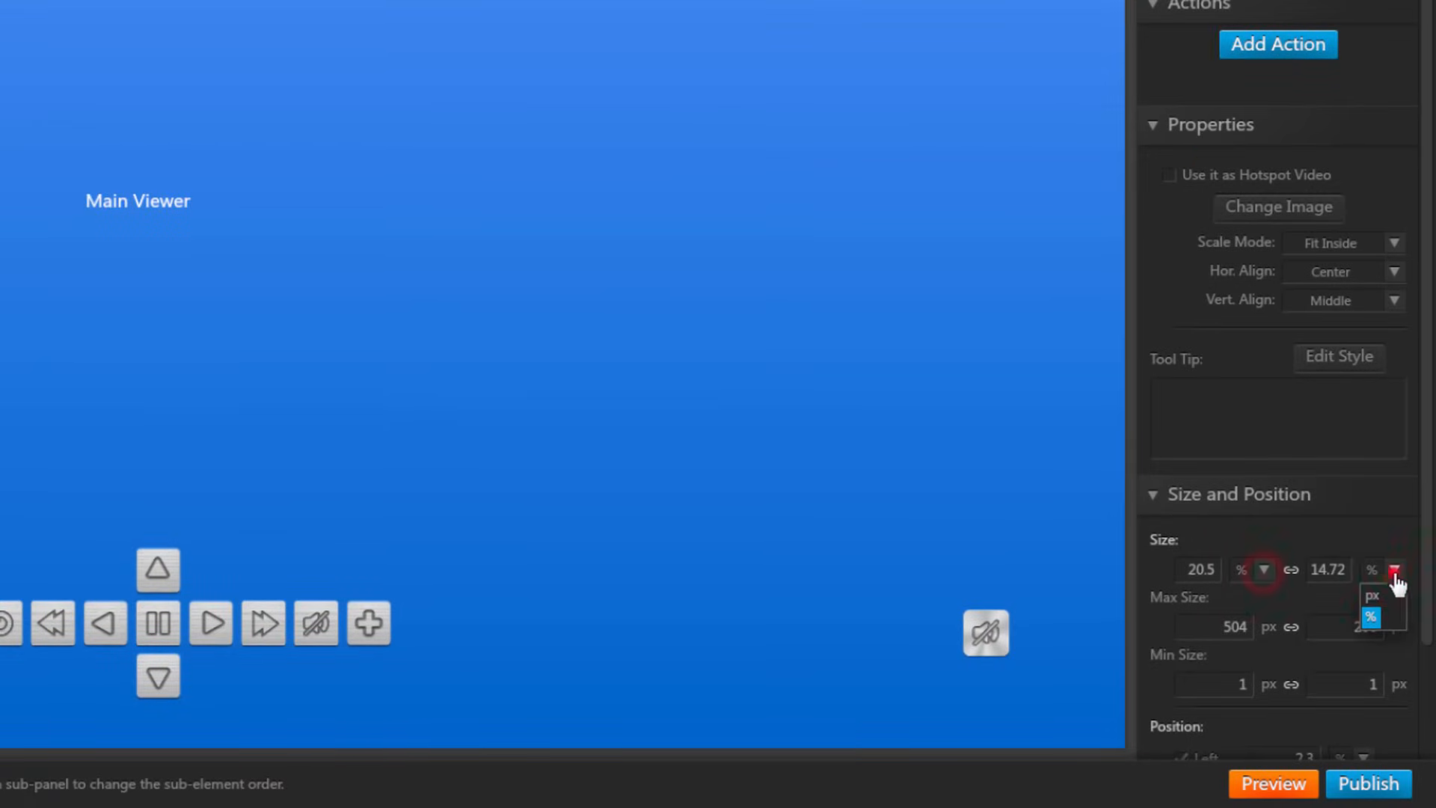
scroll(1427, 538, "down", 3)
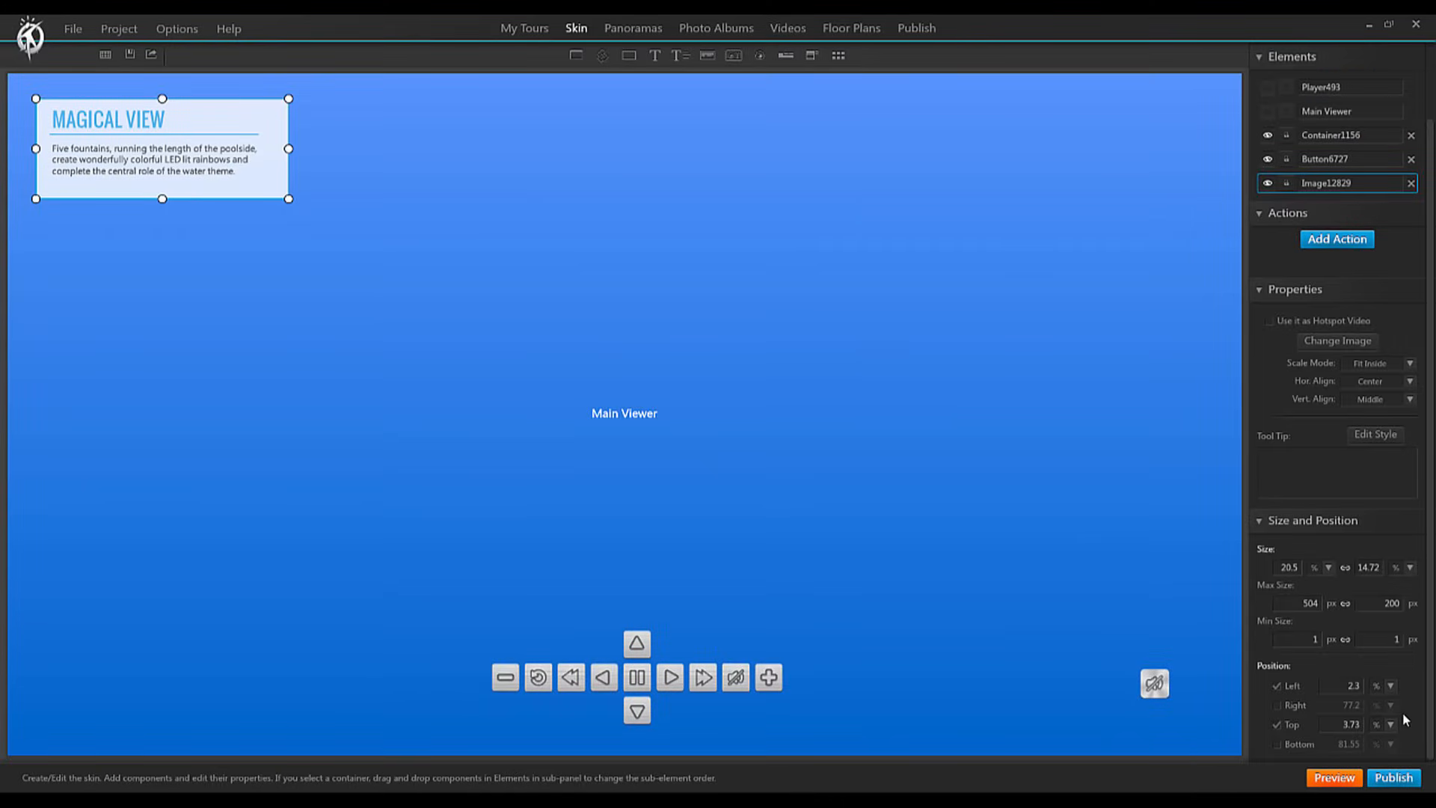
Step: Add a vertical round-thumbnail list at the right edge with width 10.42%
left_click(838, 56)
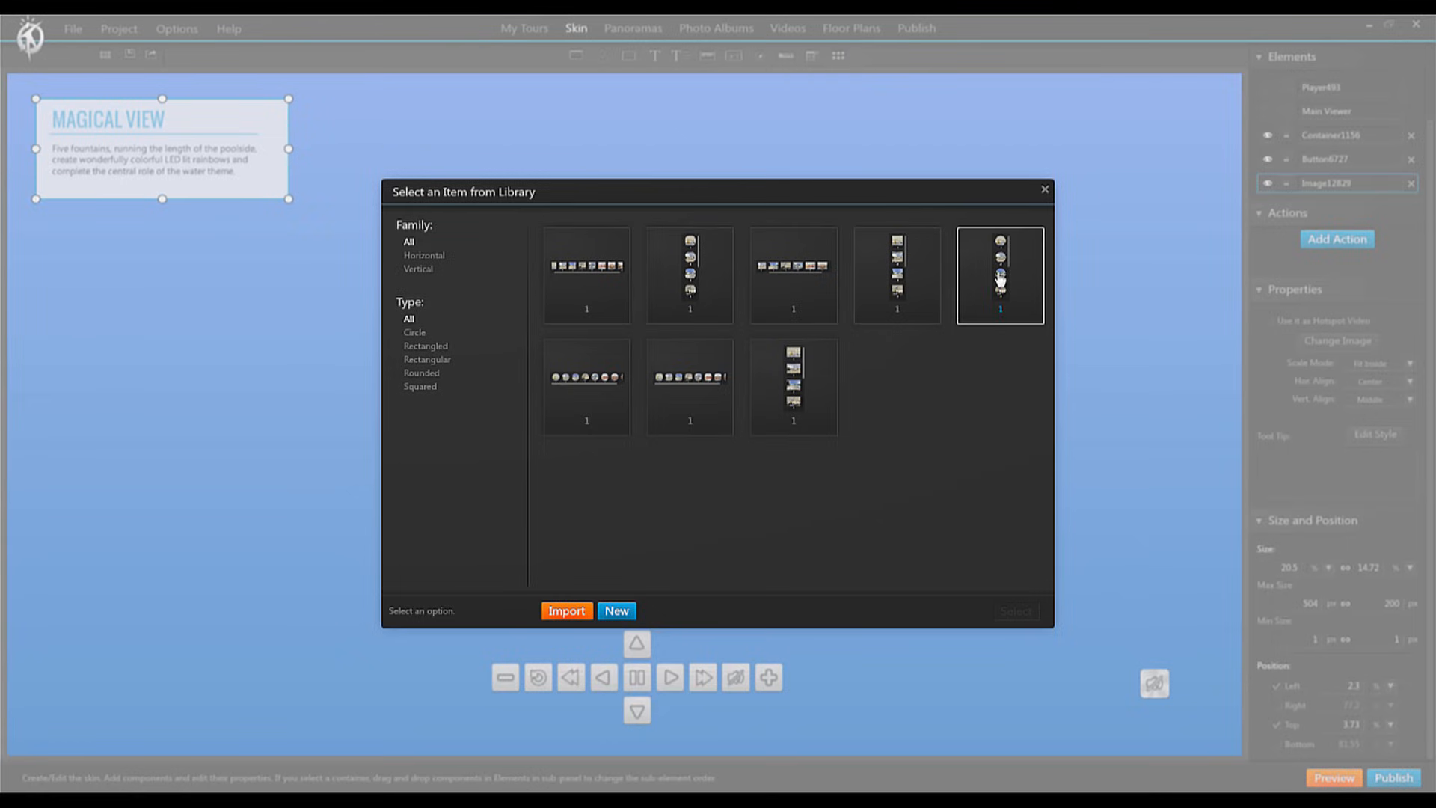
left_click(999, 281)
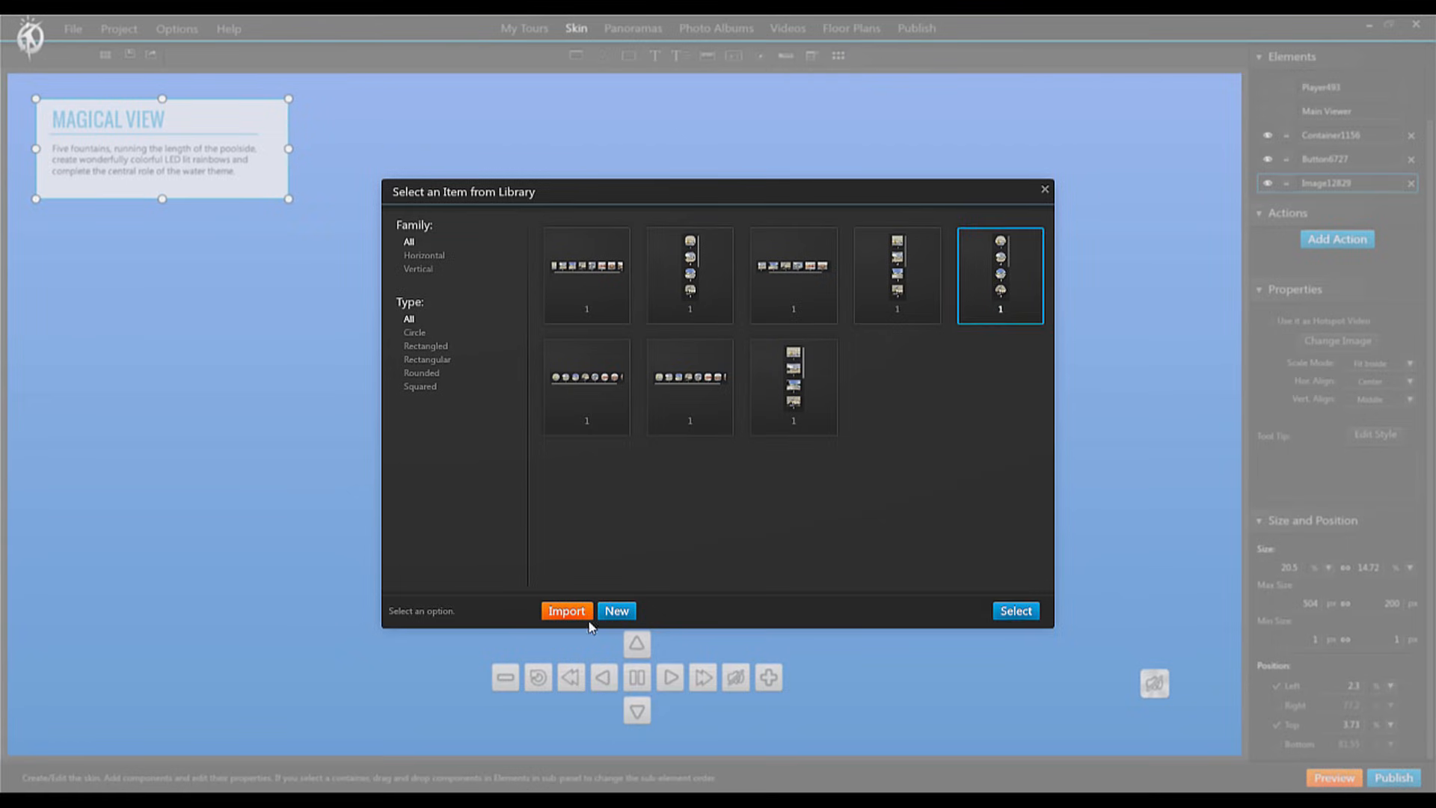
left_click(1016, 611)
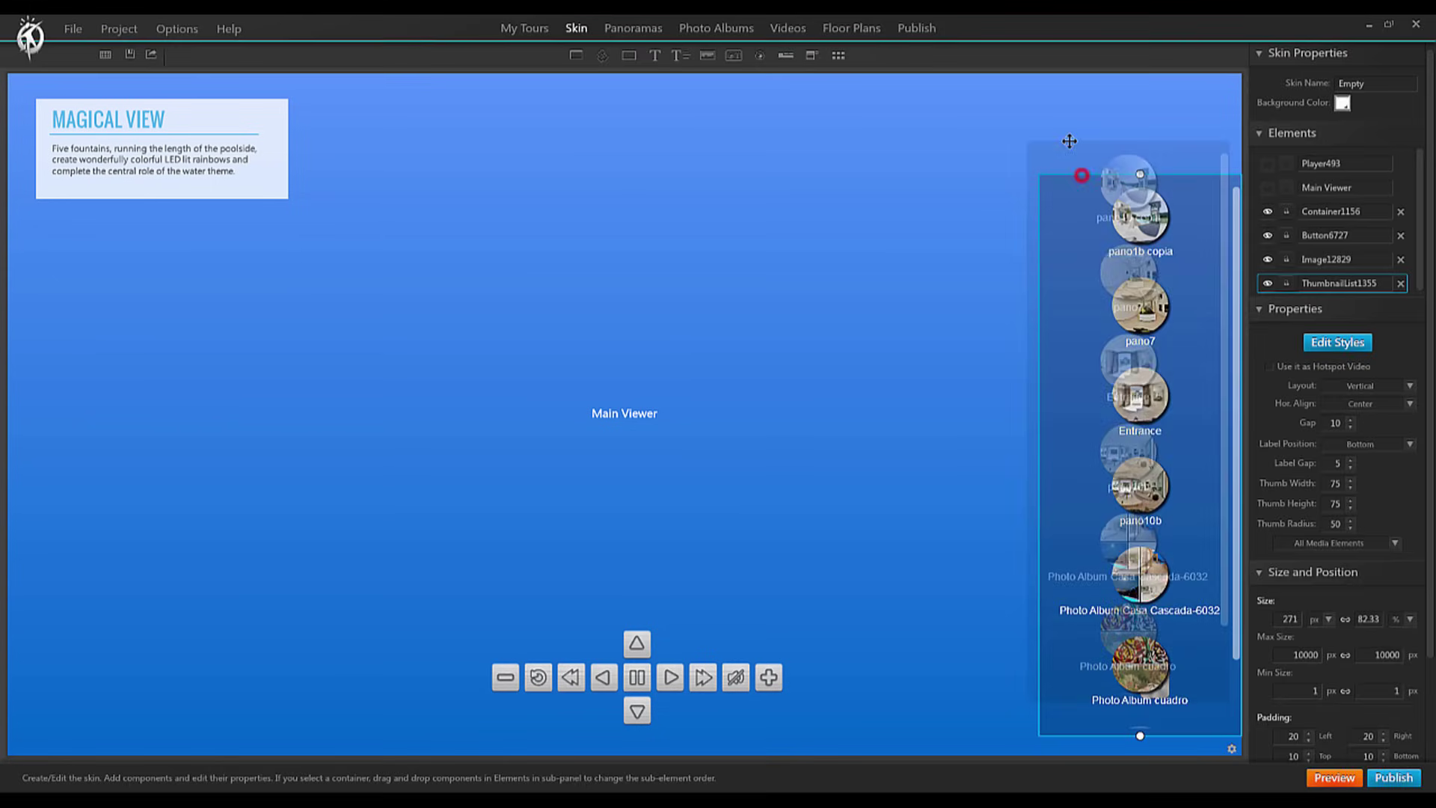
left_click_drag(1066, 179, 1050, 147)
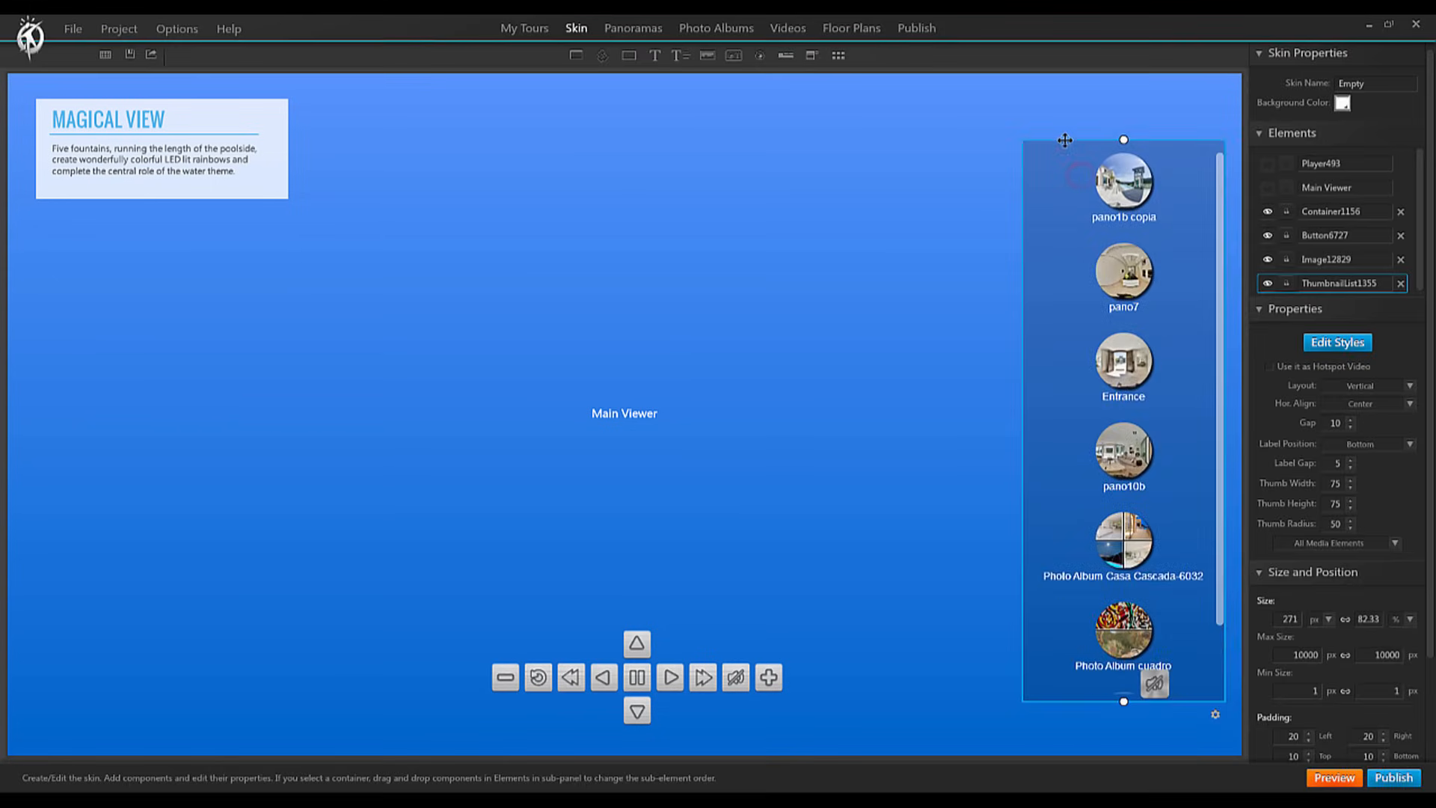
scroll(1428, 541, "down", 3)
left_click(1328, 501)
left_click(1319, 534)
type("0.42")
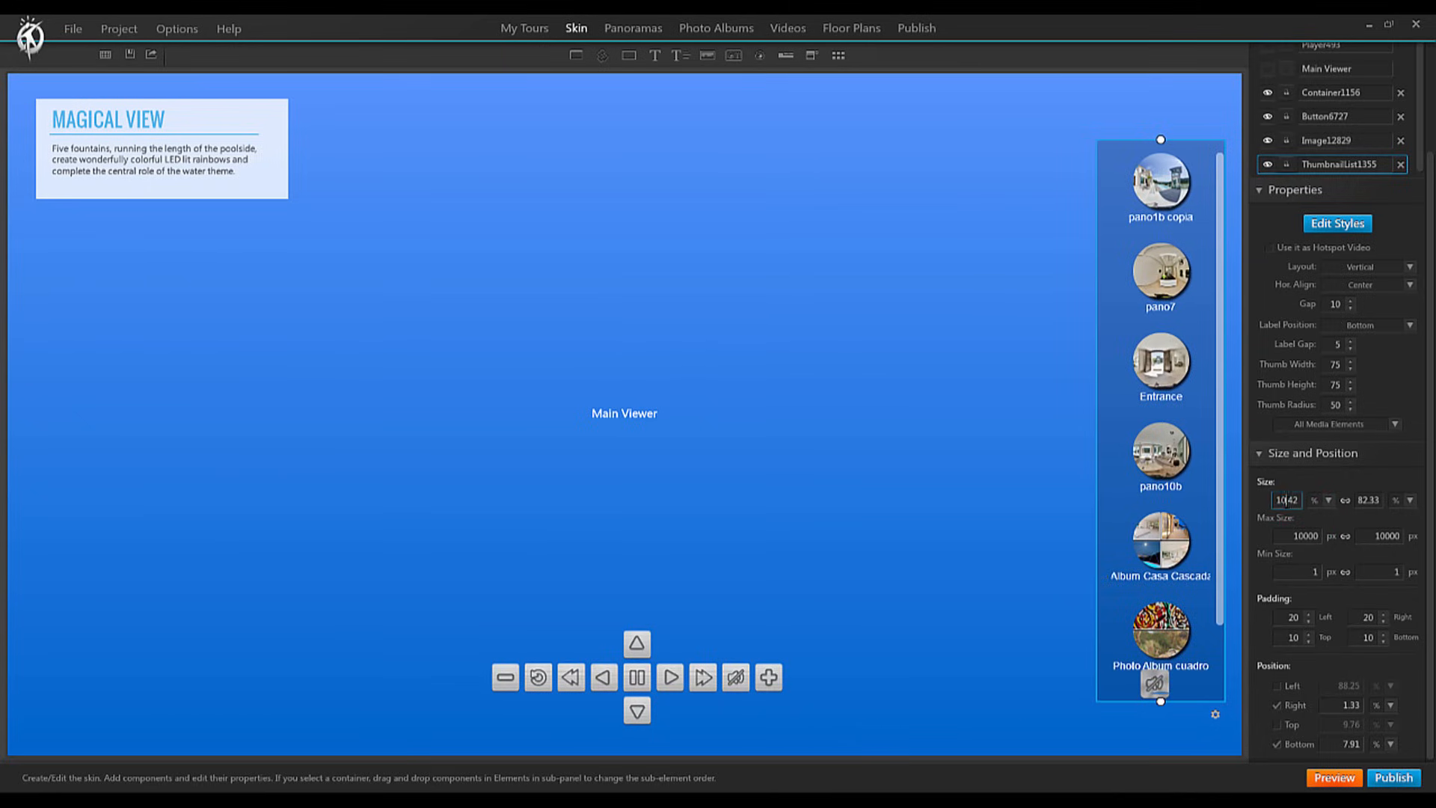
Step: Shorten the thumbnail list, set Label Gap 12 and Thumb Height 53
mouse_move(1162, 700)
left_mouse_down()
mouse_move(1162, 576)
mouse_move(1161, 595)
left_mouse_up()
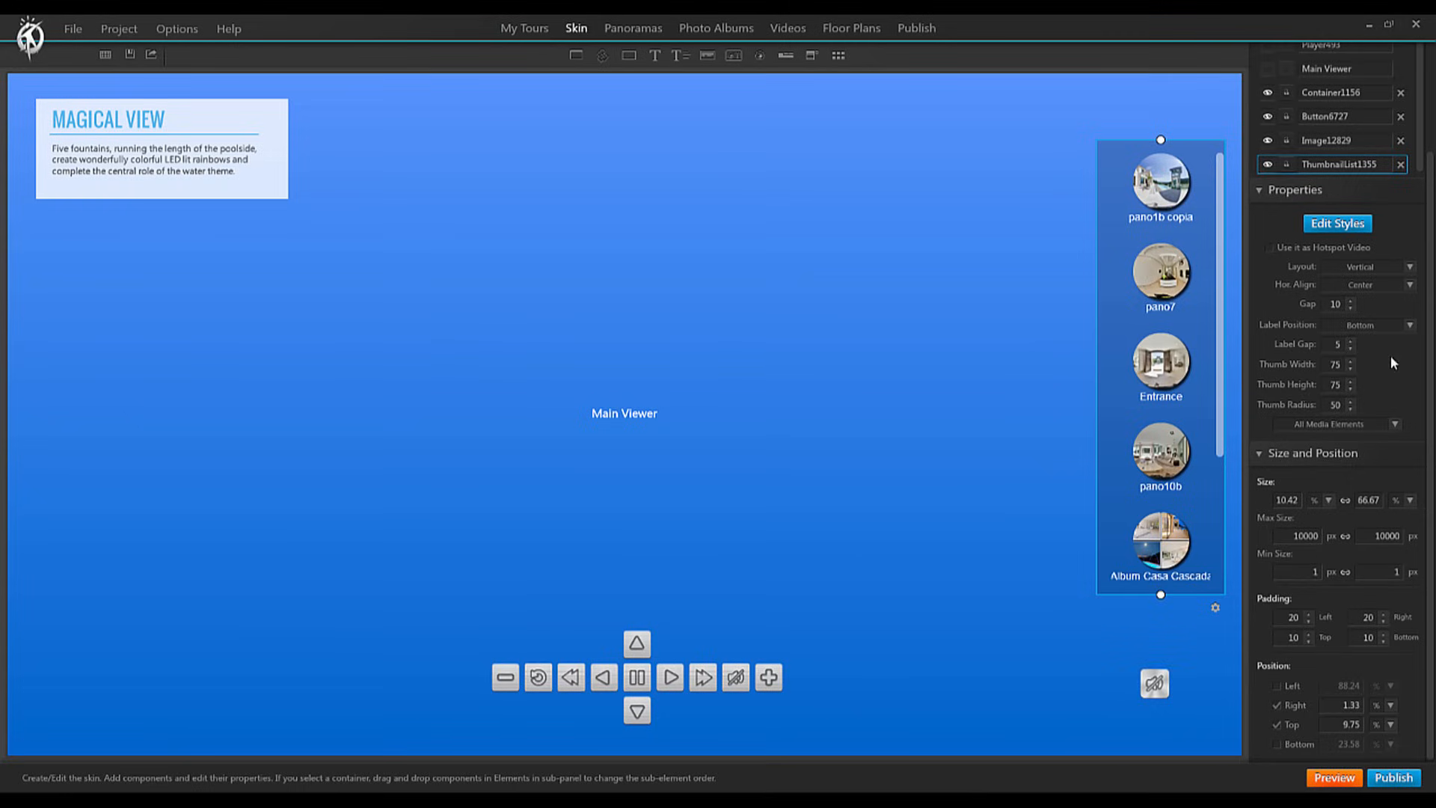
left_click(1349, 341)
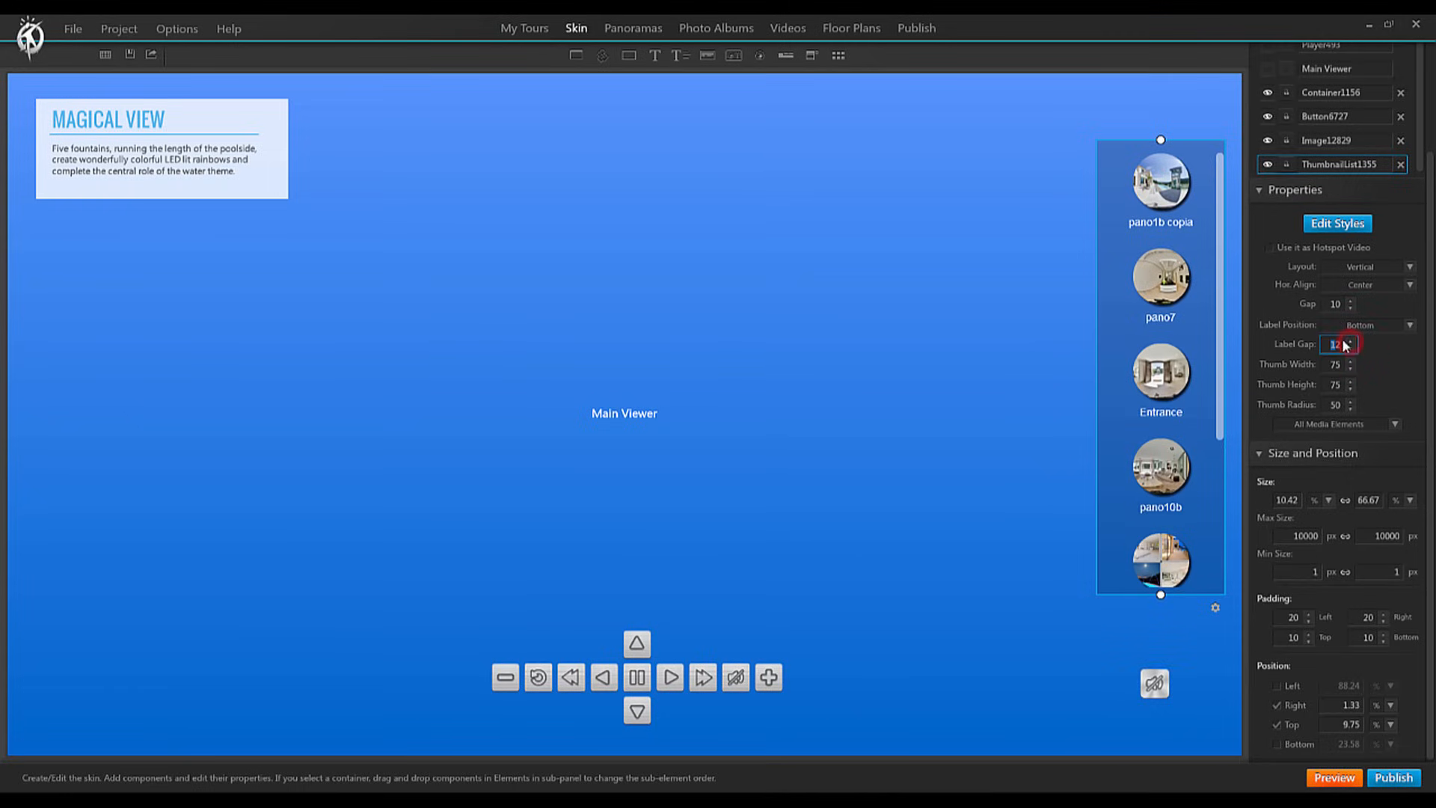
left_click_drag(1351, 391, 1350, 376)
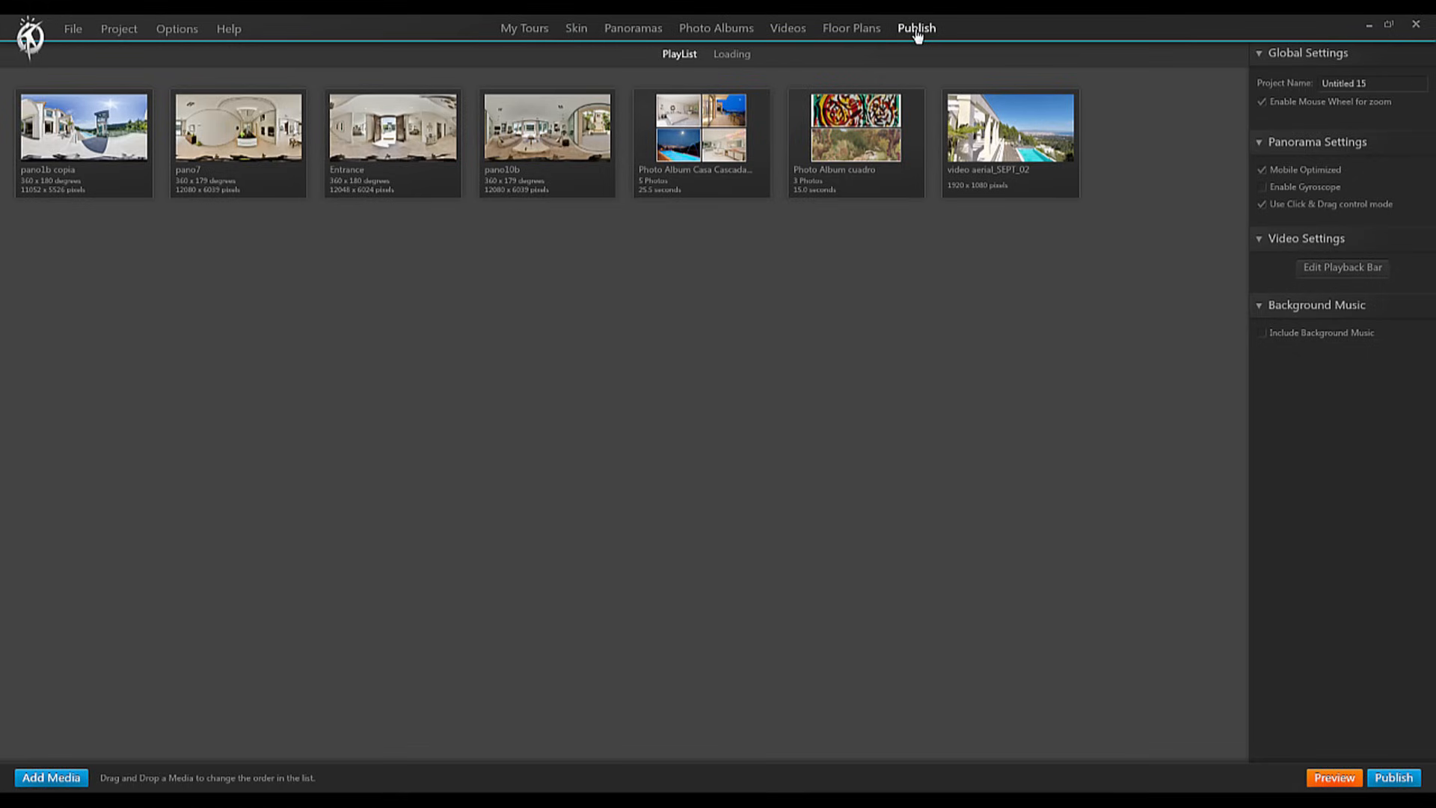
Step: Move Photo Album cuadro after the aerial video in the playlist and edit the project name
left_click(392, 140)
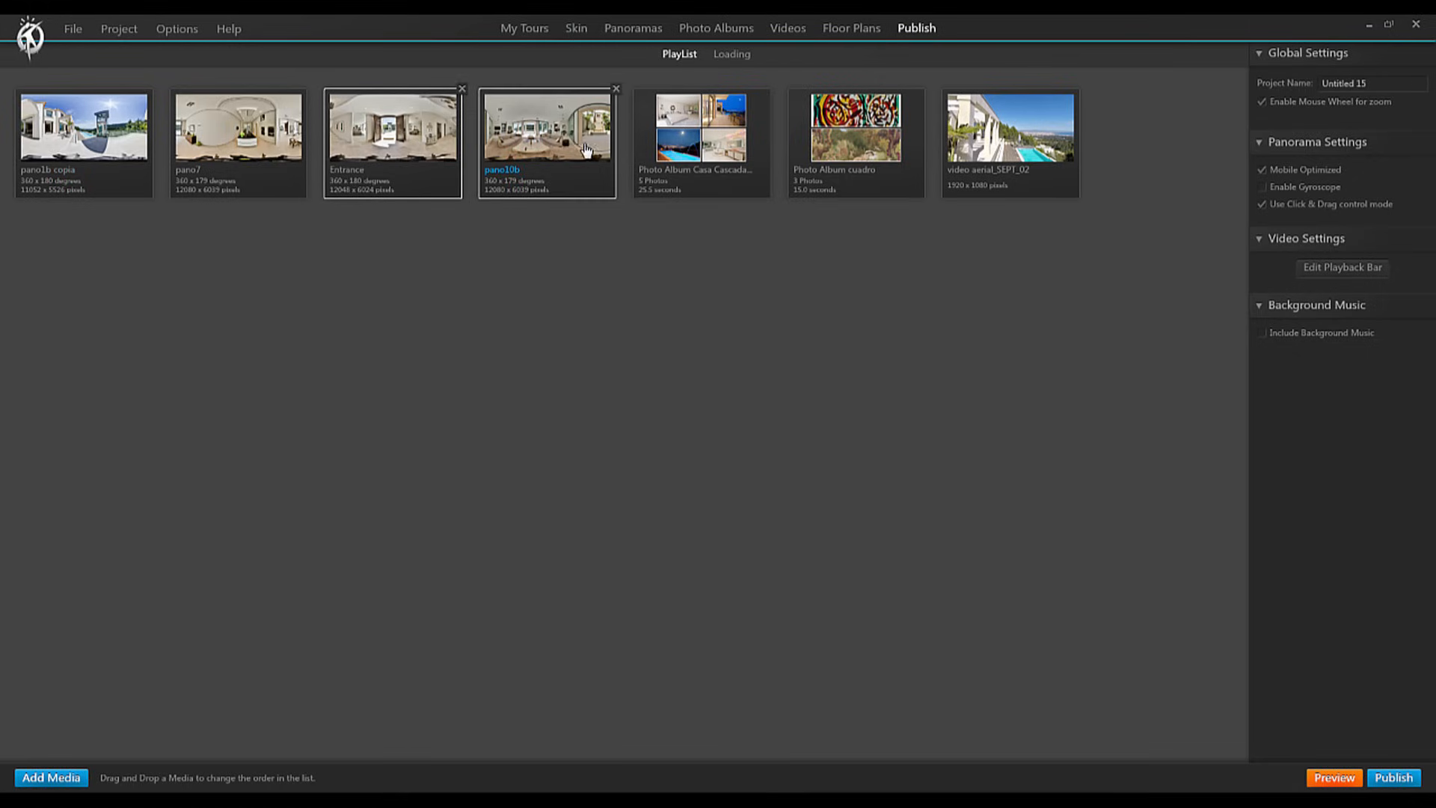
mouse_move(1009, 140)
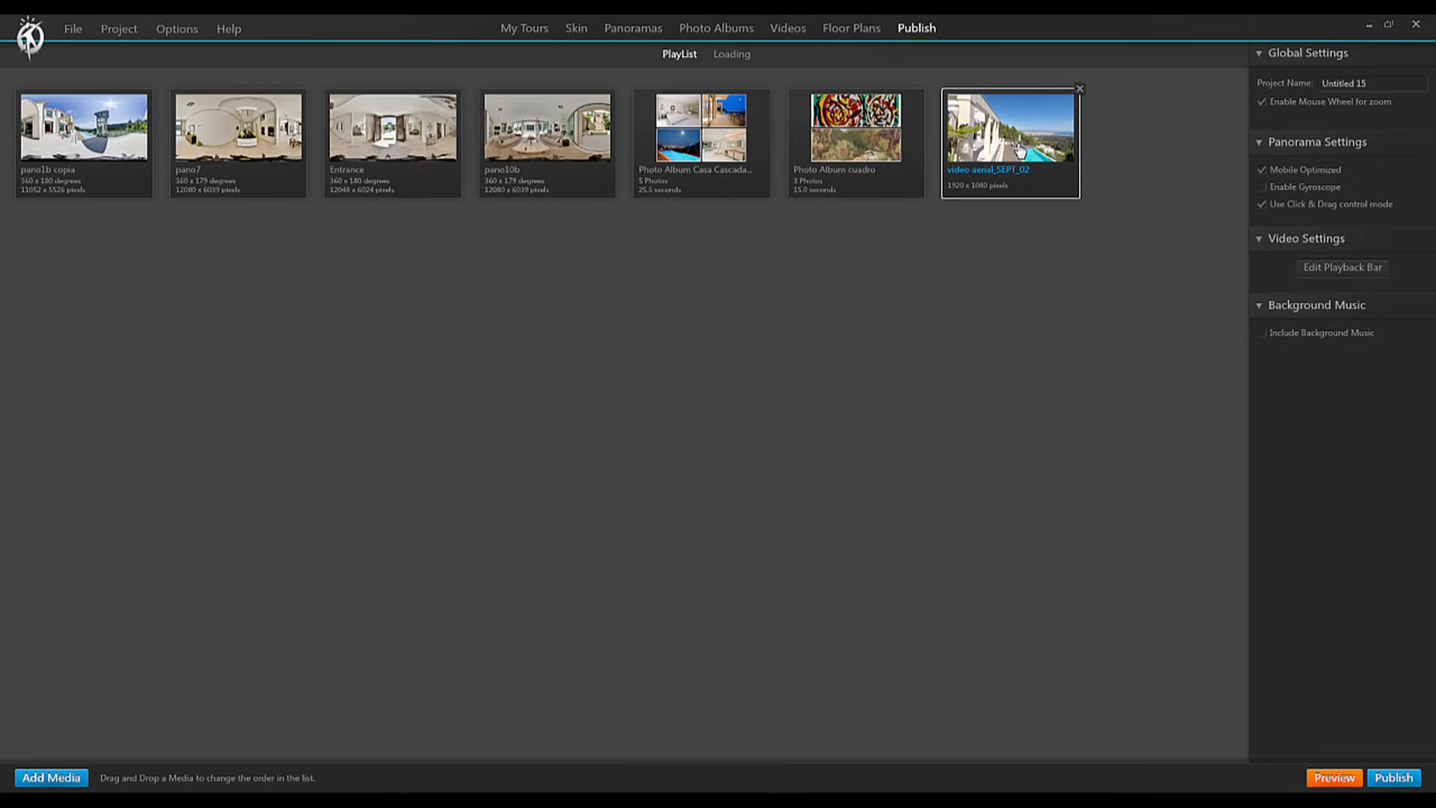
left_click_drag(858, 141, 1039, 143)
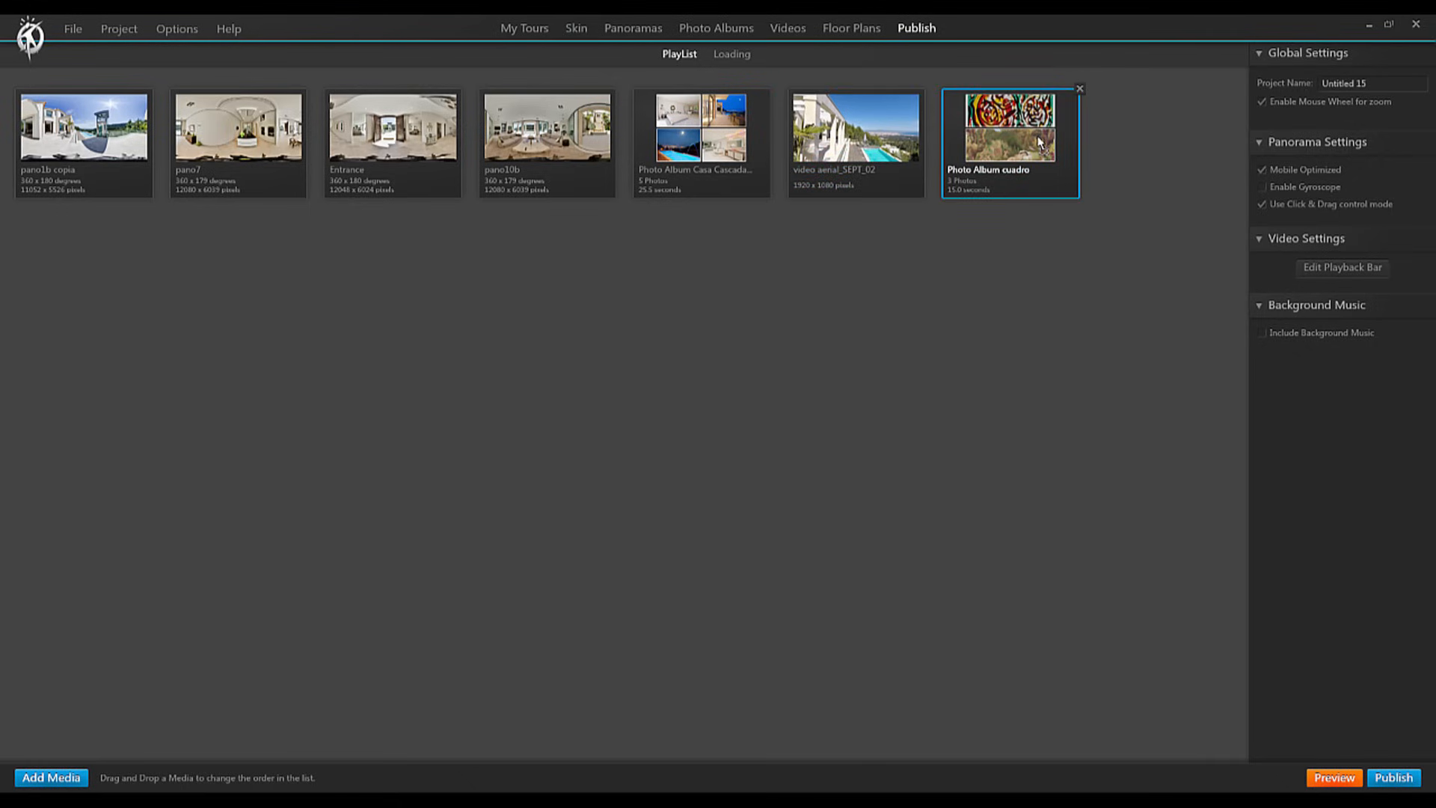
double_click(1347, 82)
type("Intro into Virtual Tours")
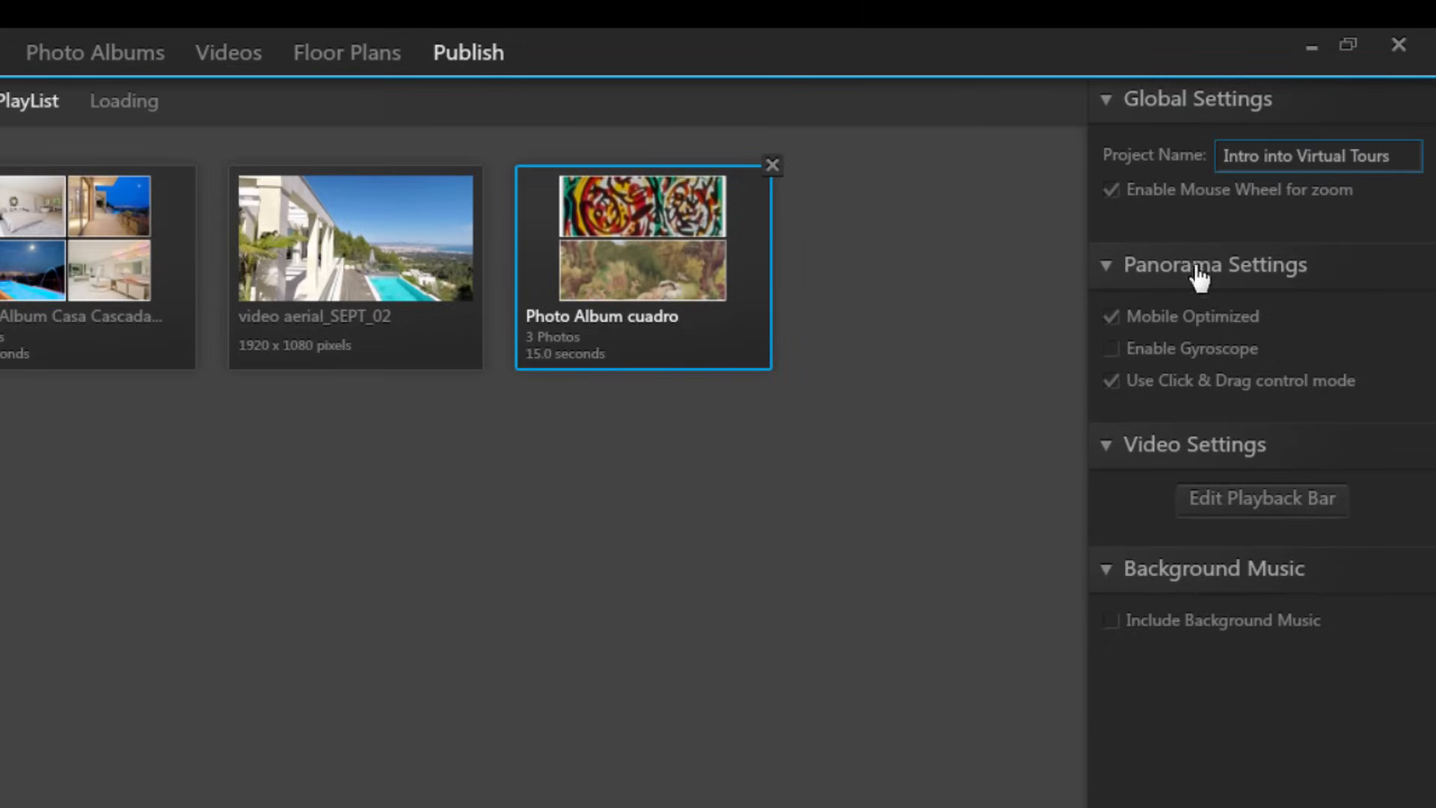
Step: Keep click-and-drag control, try and cancel background music, then show the loading screen settings
left_click(1188, 384)
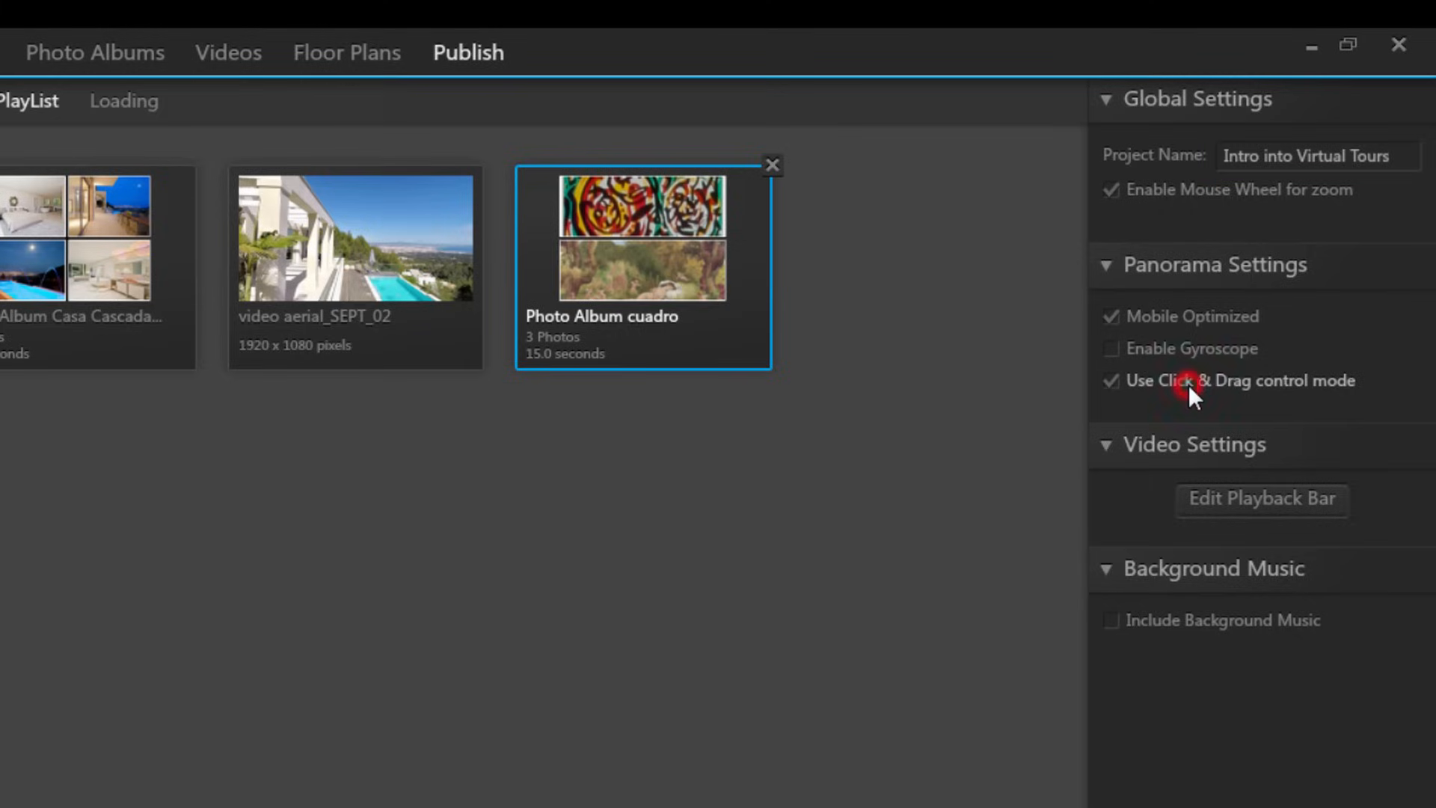
left_click(1190, 623)
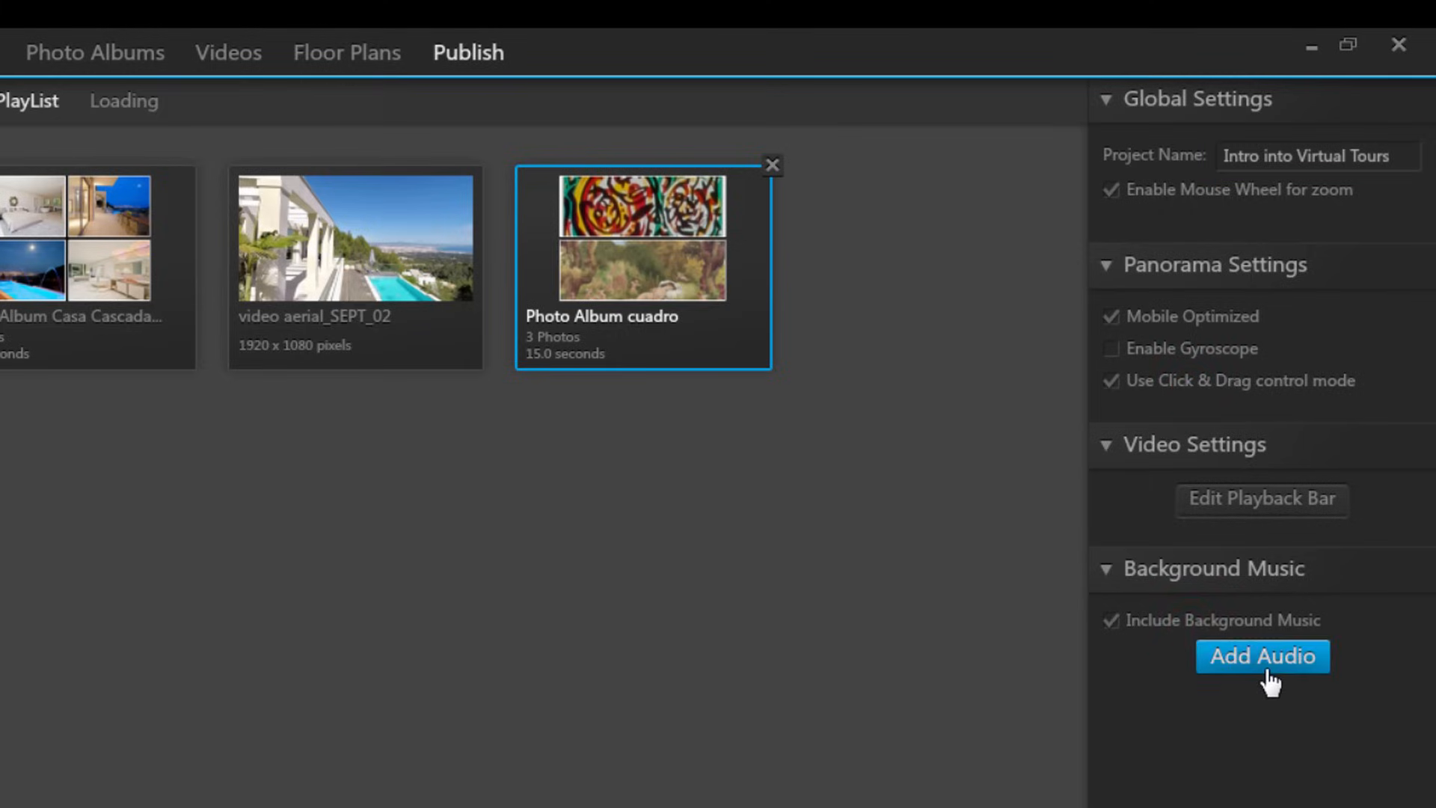
left_click(1262, 667)
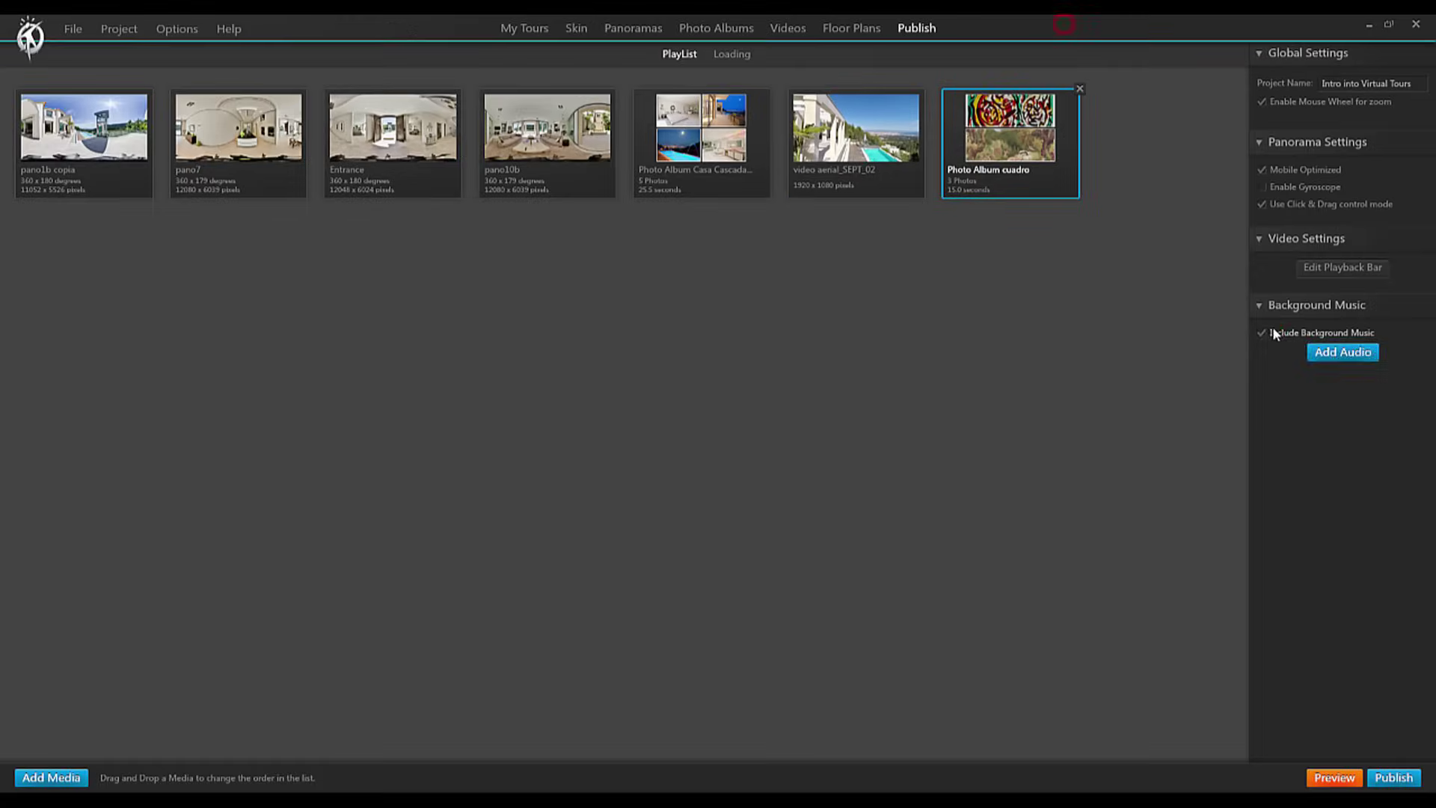
left_click(1272, 329)
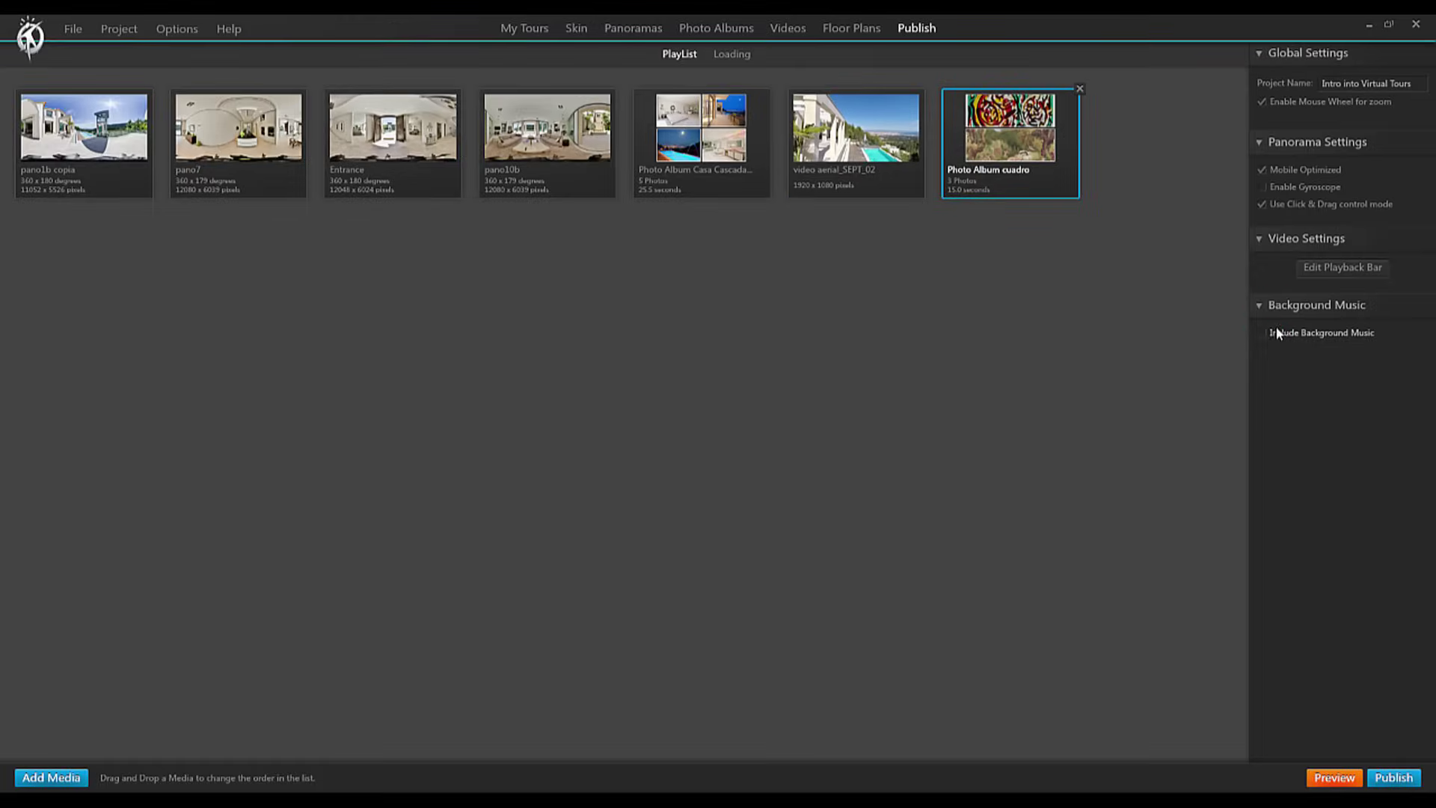
left_click(731, 55)
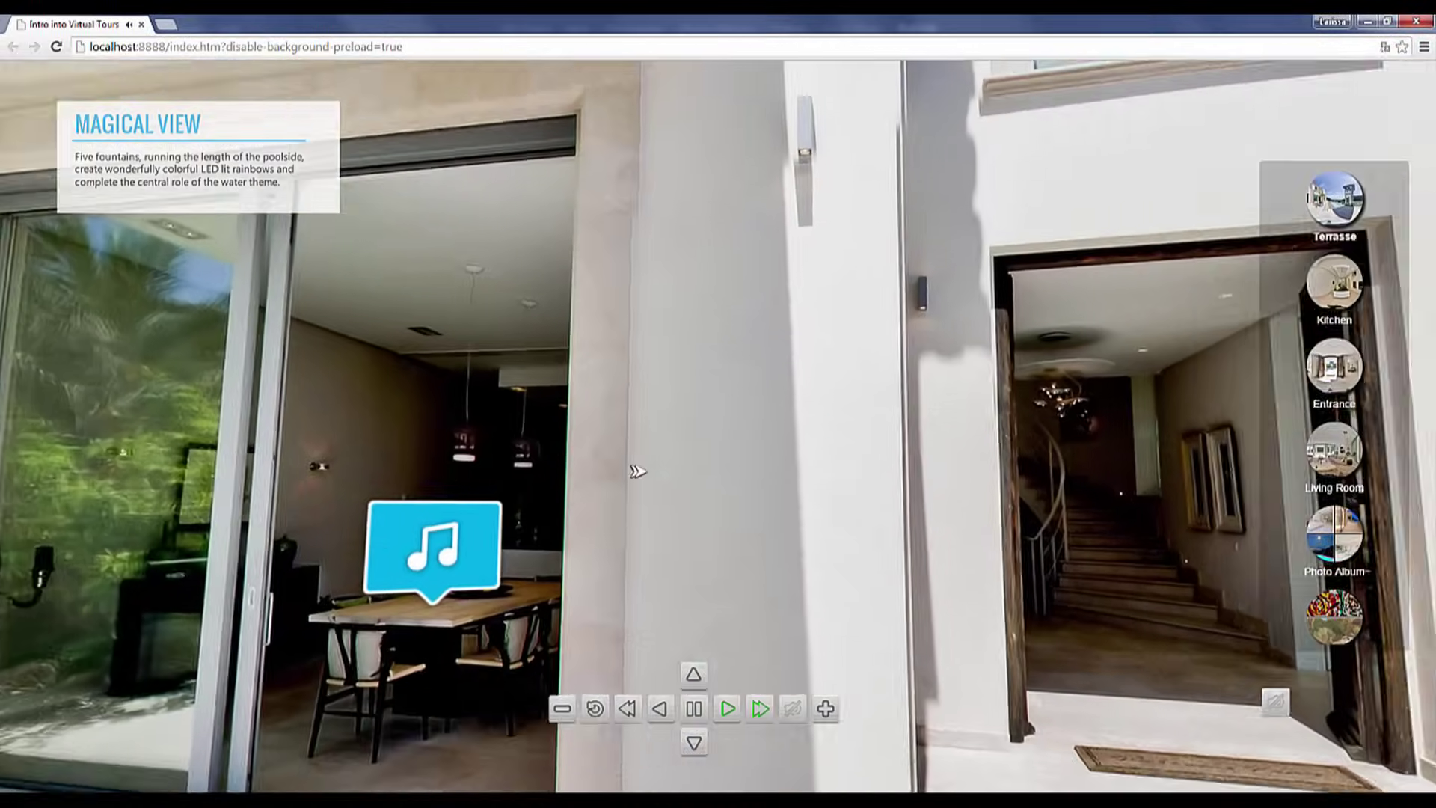
Step: Walk the previewed tour through the entrance into the hallway, look toward the kitchen, and close the Chrome preview
left_click_drag(636, 471, 700, 504)
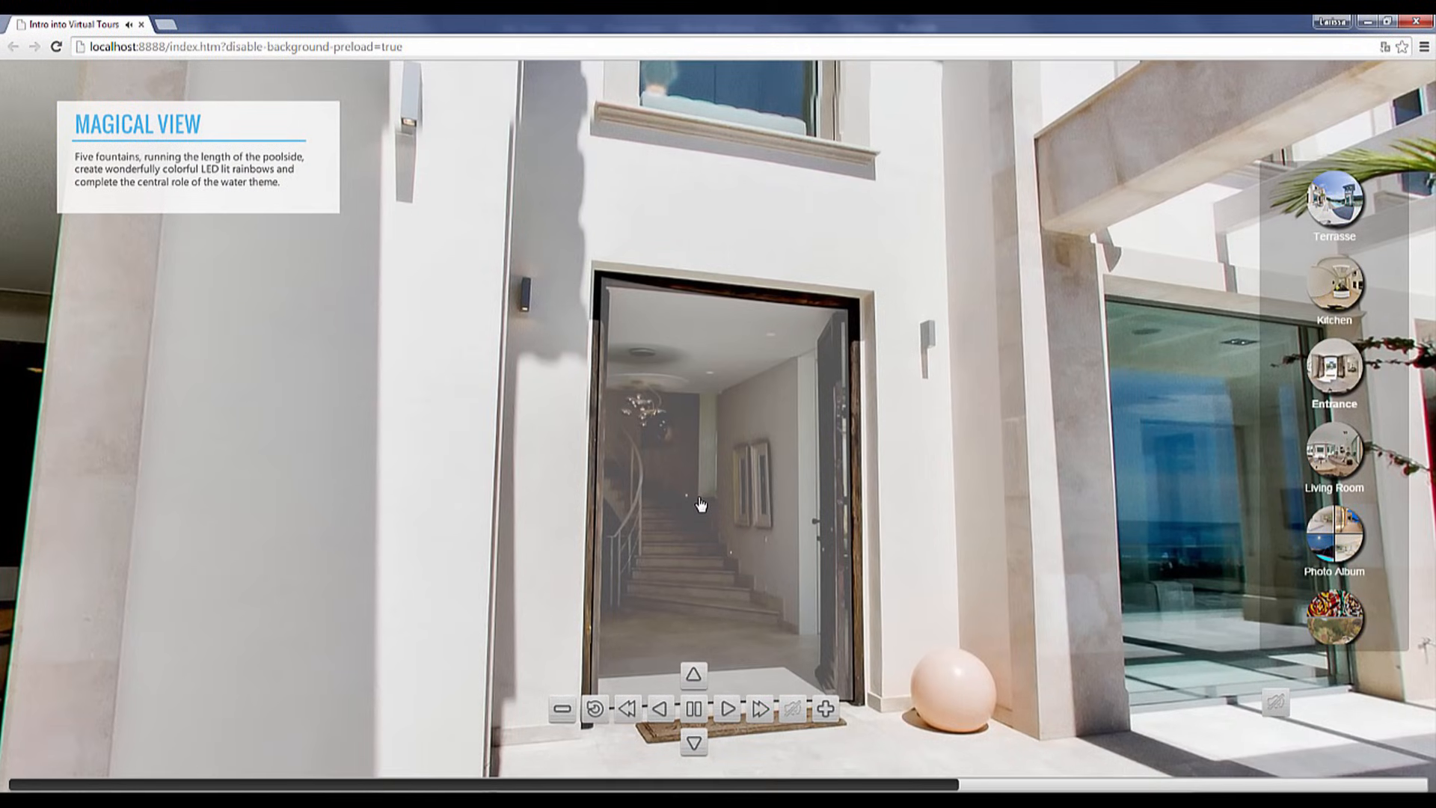
left_click(700, 503)
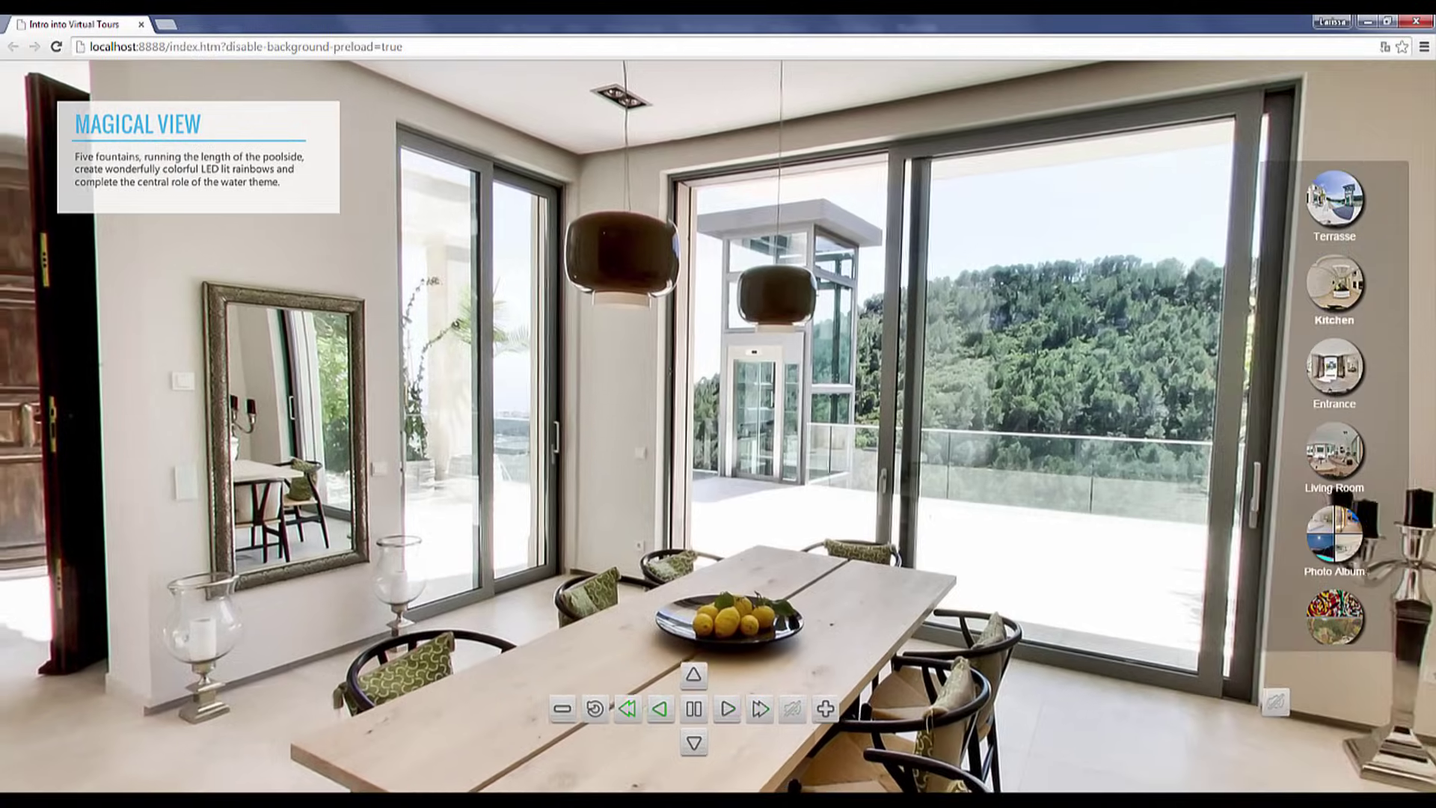
left_click_drag(955, 521, 859, 529)
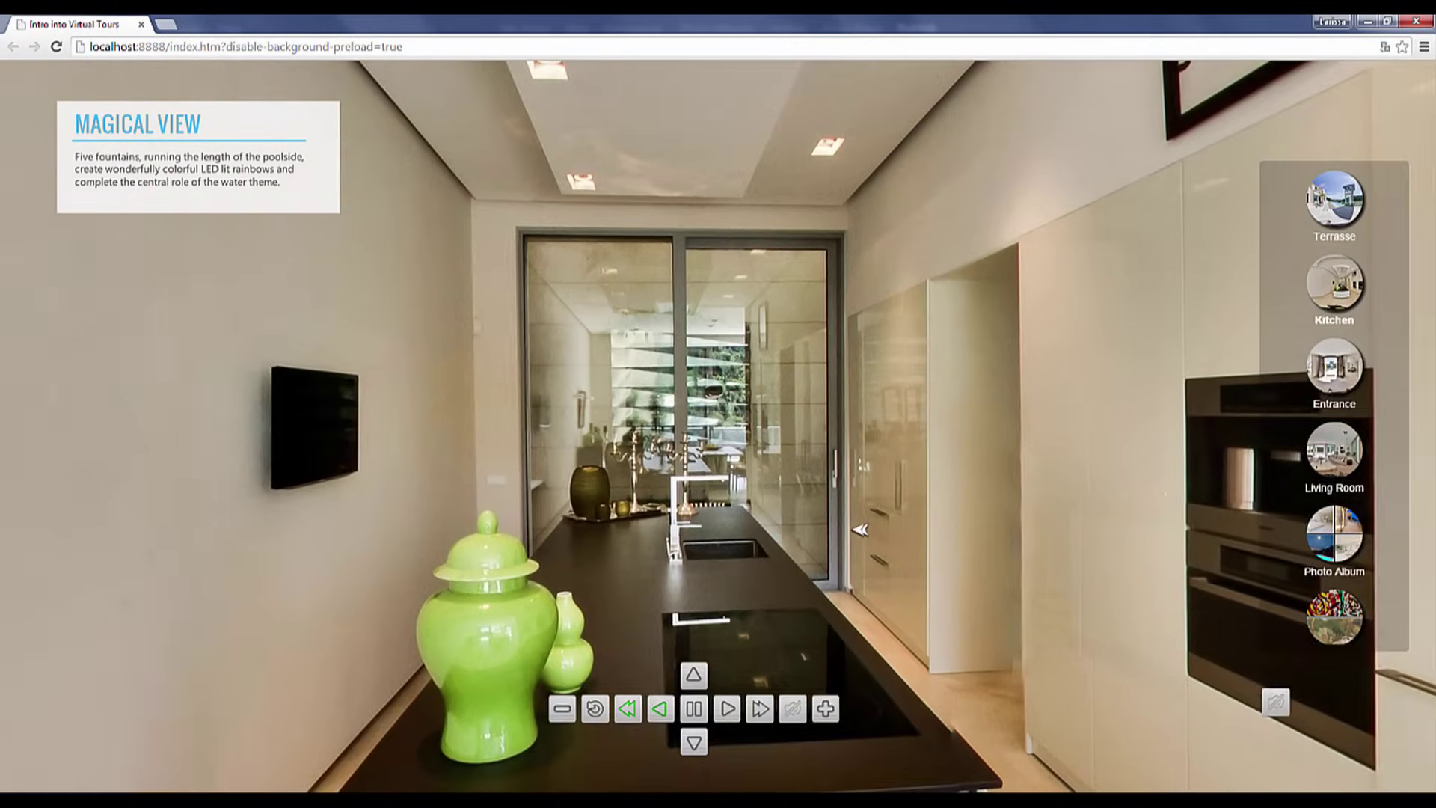
left_click(1416, 22)
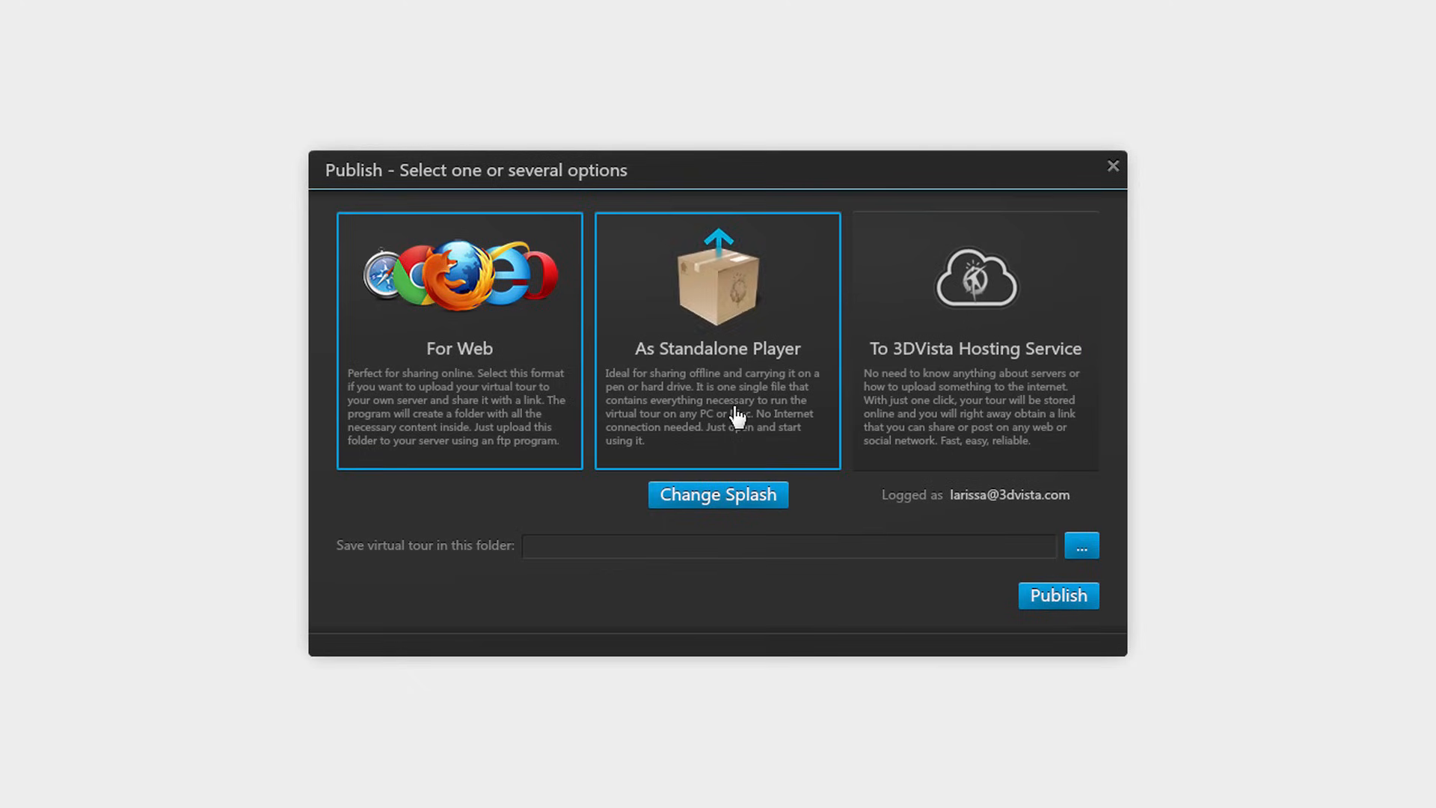
Step: Choose the For Web format in the publishing options
left_click(464, 402)
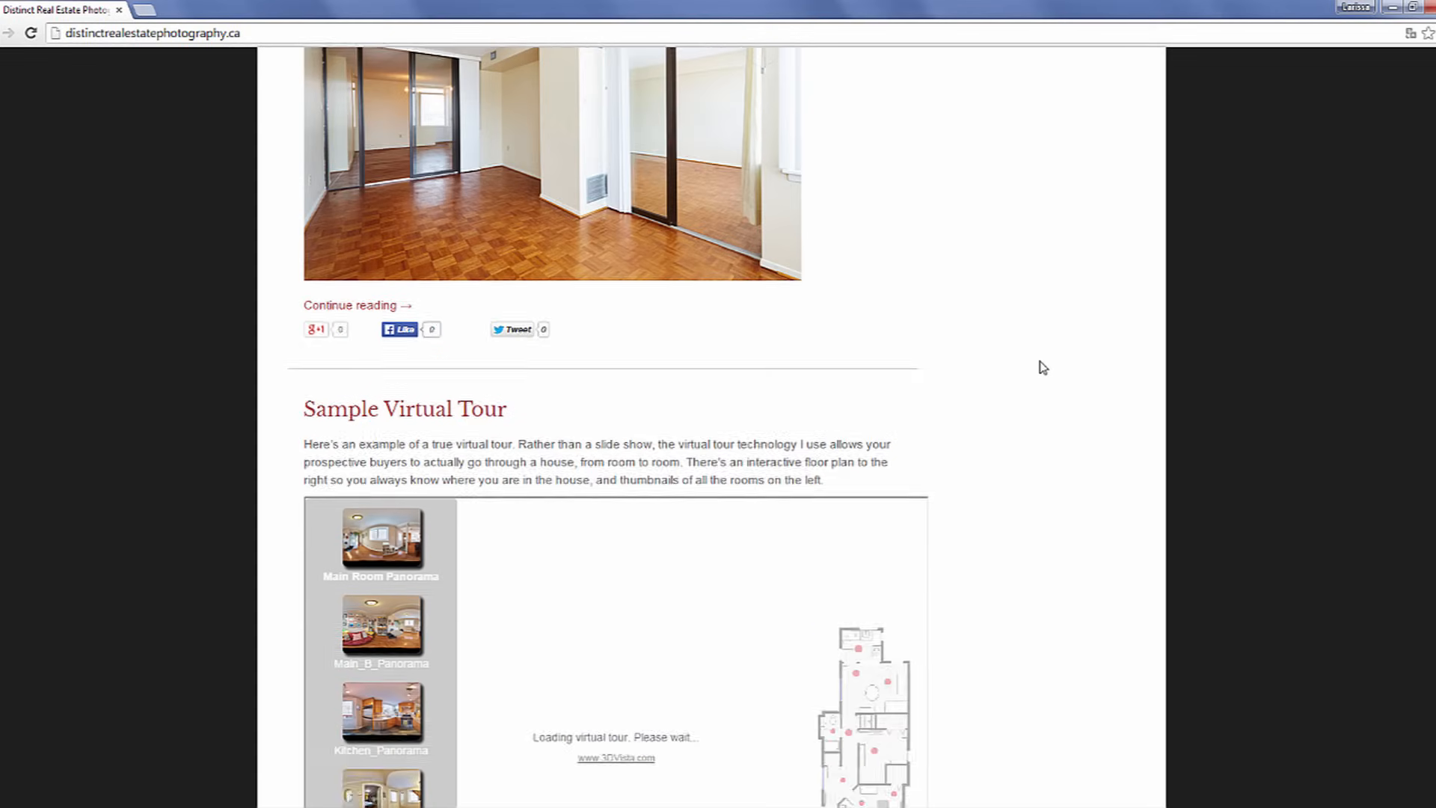
scroll(1040, 366, "down", 1)
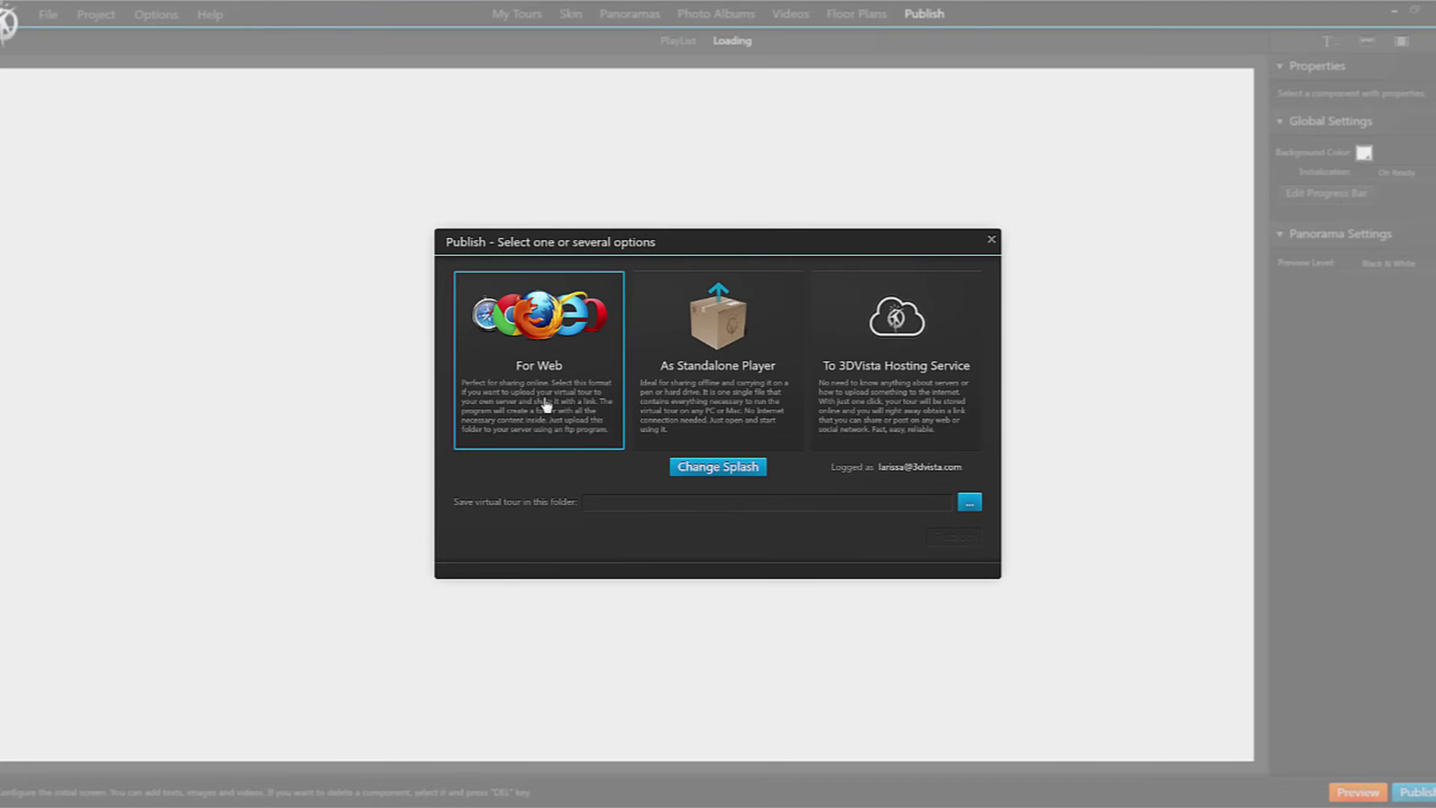
Step: Choose standalone player publishing, copy Untitled 15_Windows.exe onto the USB drive and launch it there
left_click(721, 401)
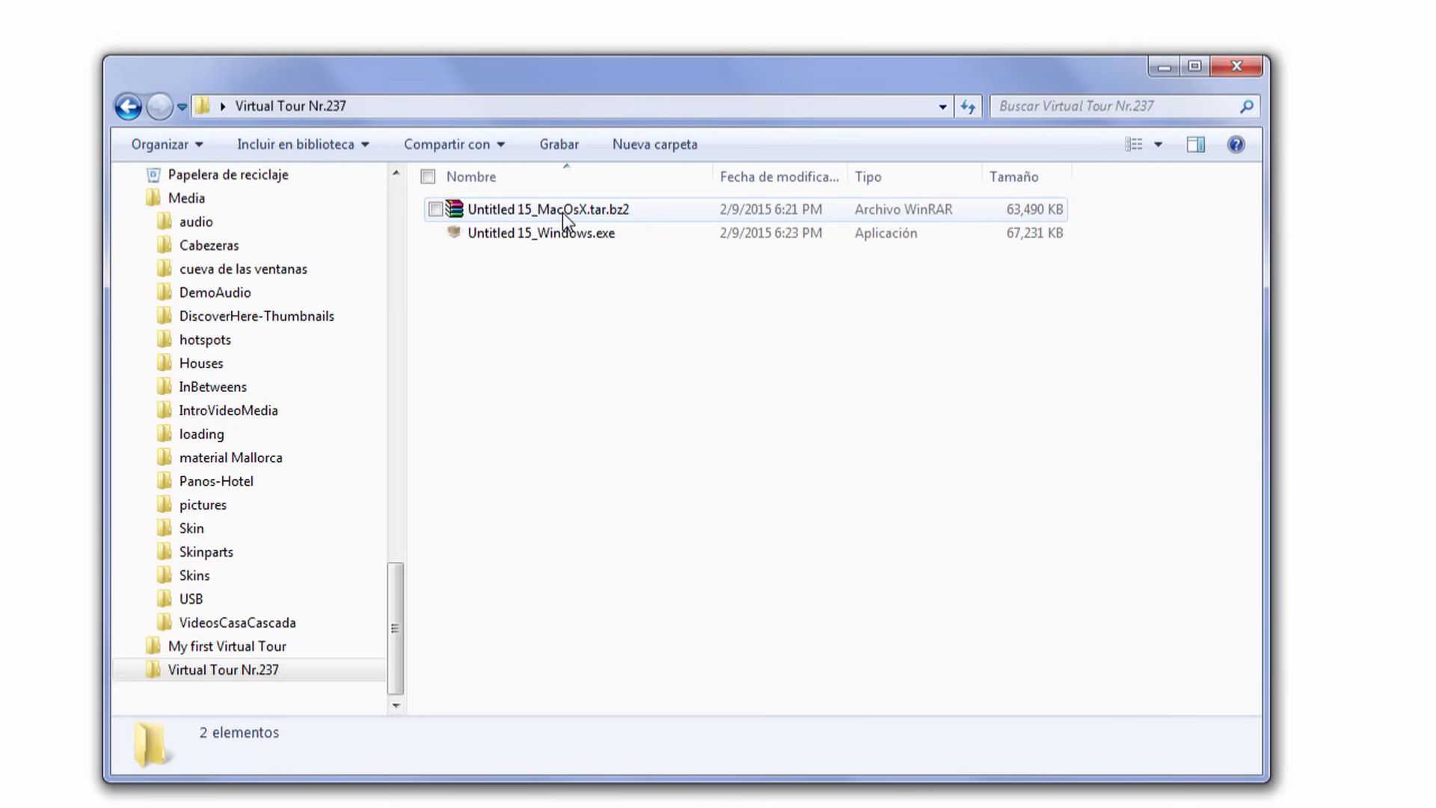
left_click(557, 234)
left_click_drag(558, 234, 219, 409)
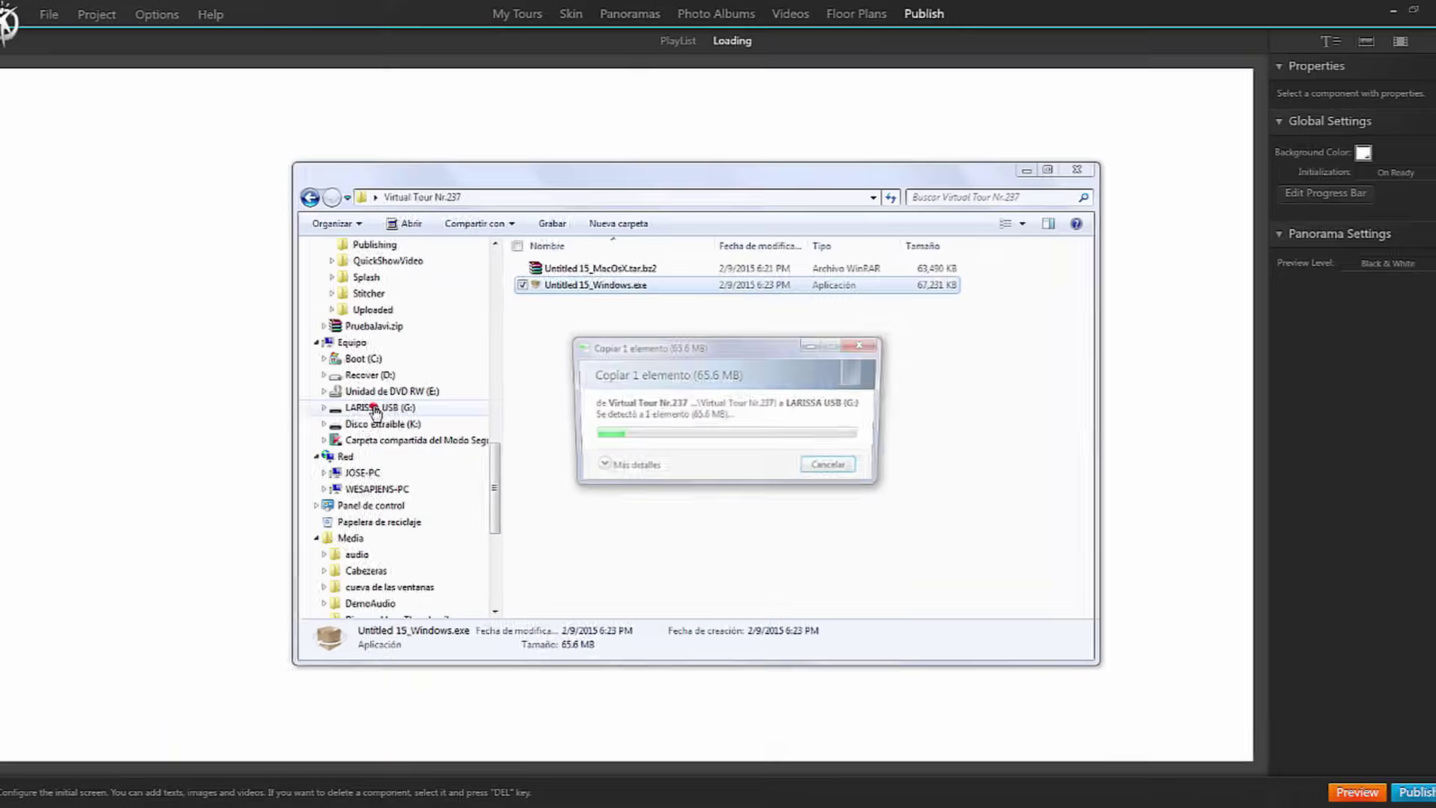
left_click(375, 408)
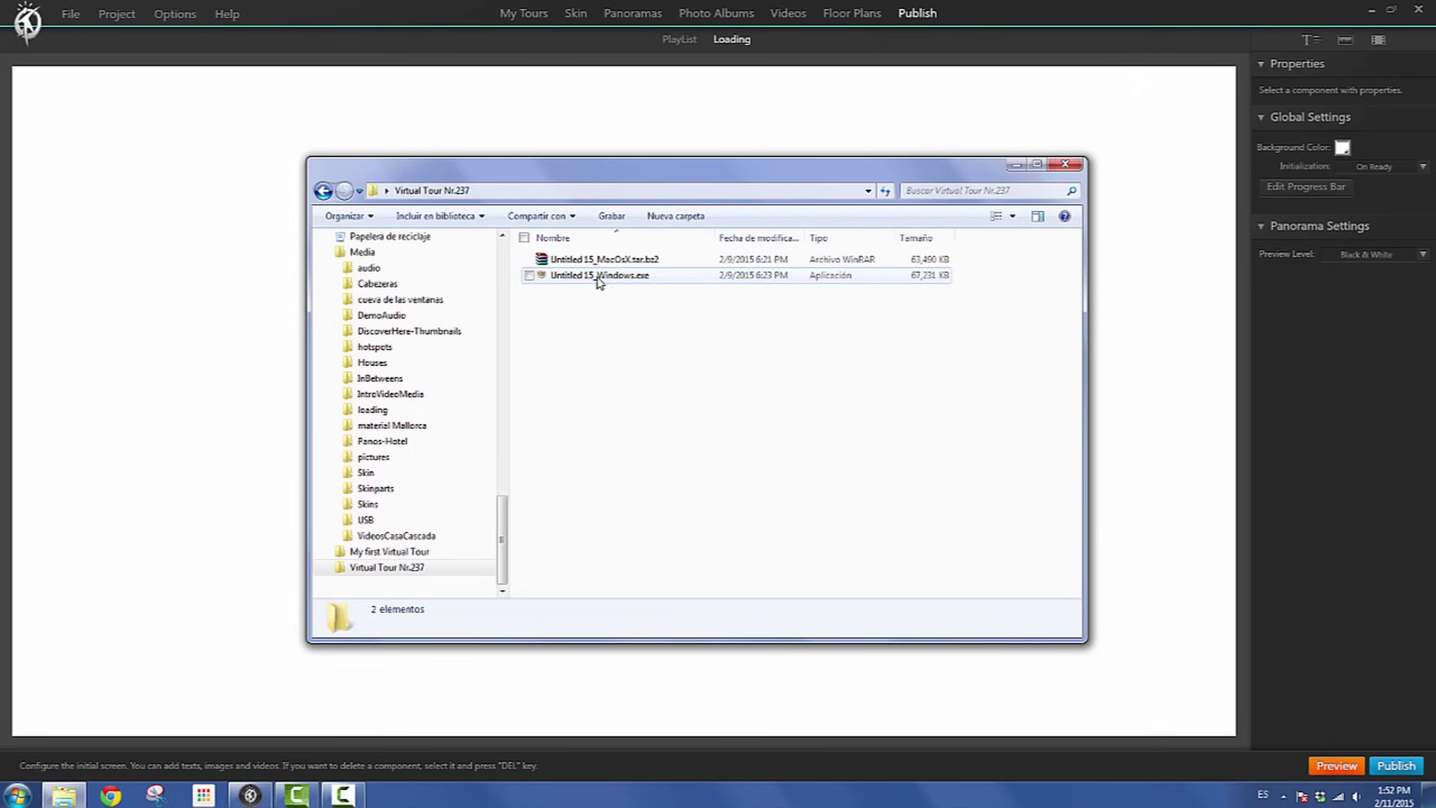
left_click(597, 276)
double_click(598, 275)
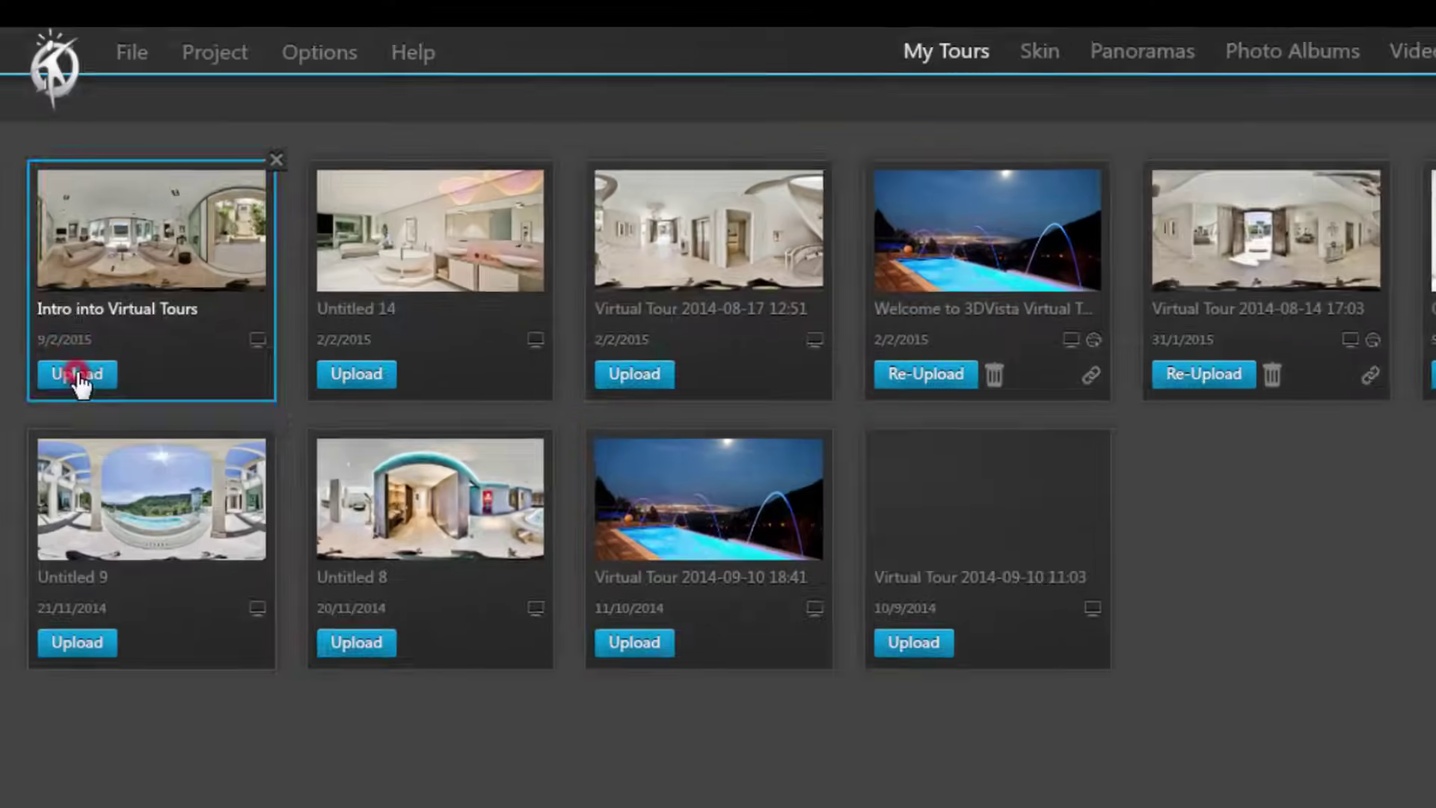
Step: Upload the Intro into Virtual Tours project to 3DVista hosting from My Tours
left_click(77, 373)
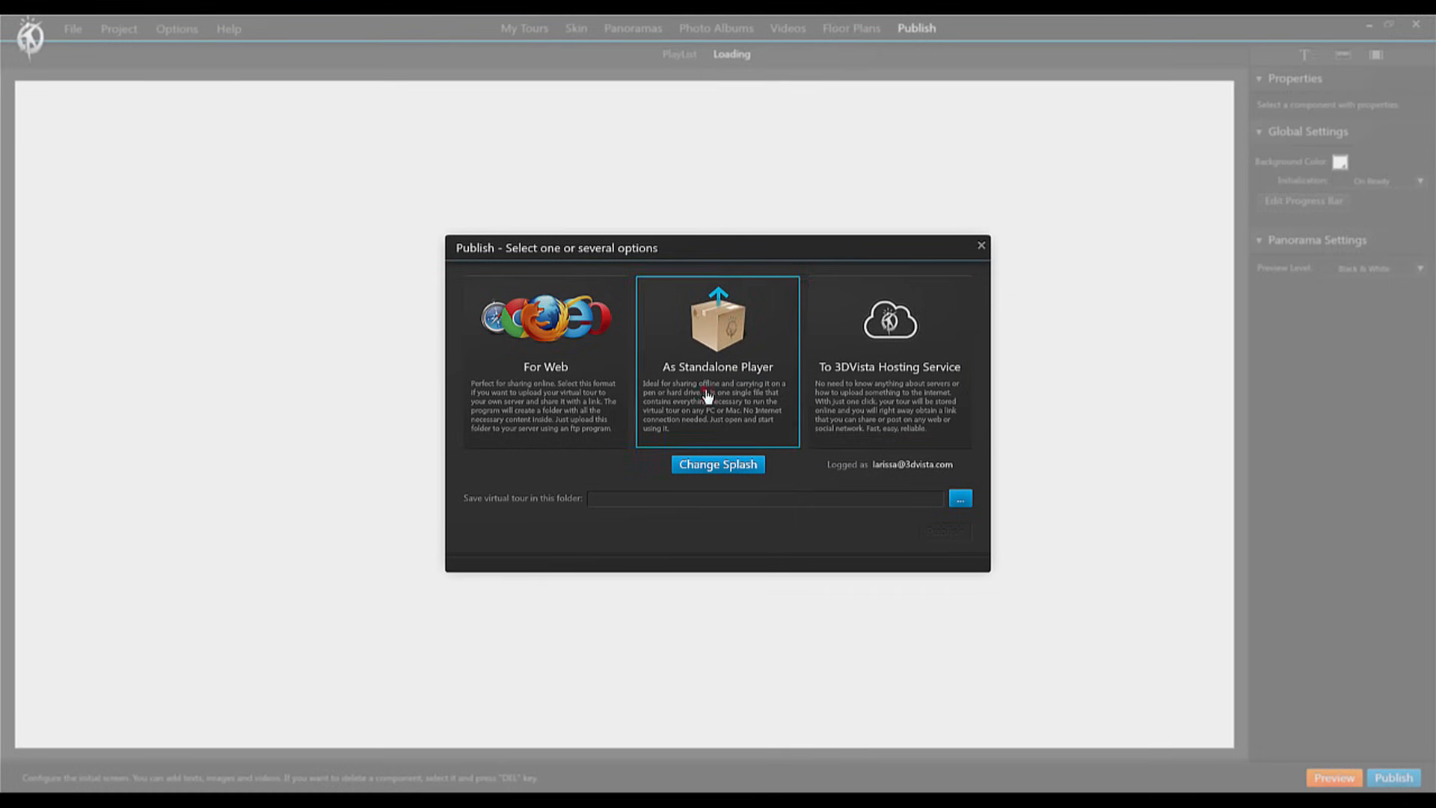
Step: Choose both web and standalone formats and set a new folder My first Virtual Tour as the destination
left_click(718, 398)
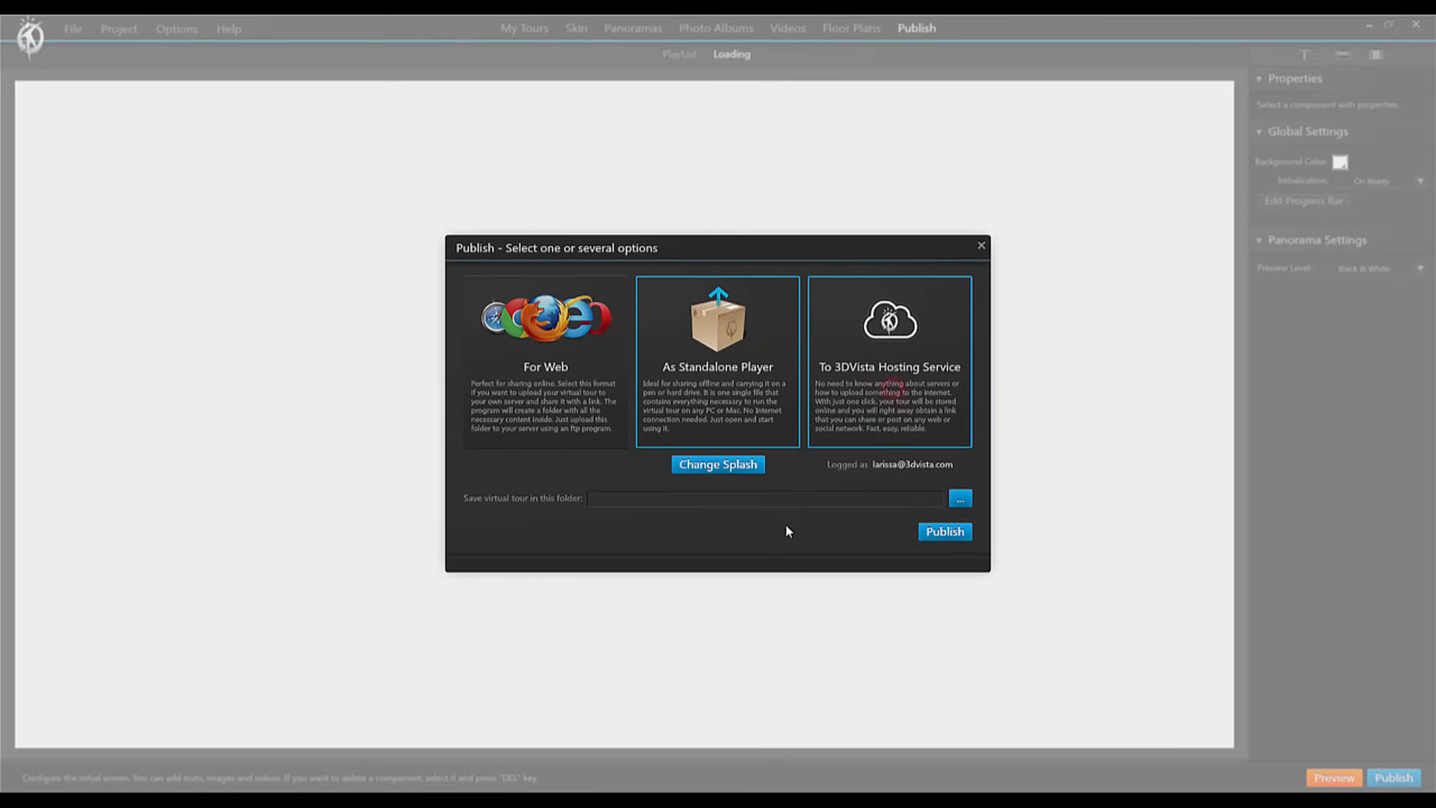
left_click(588, 357)
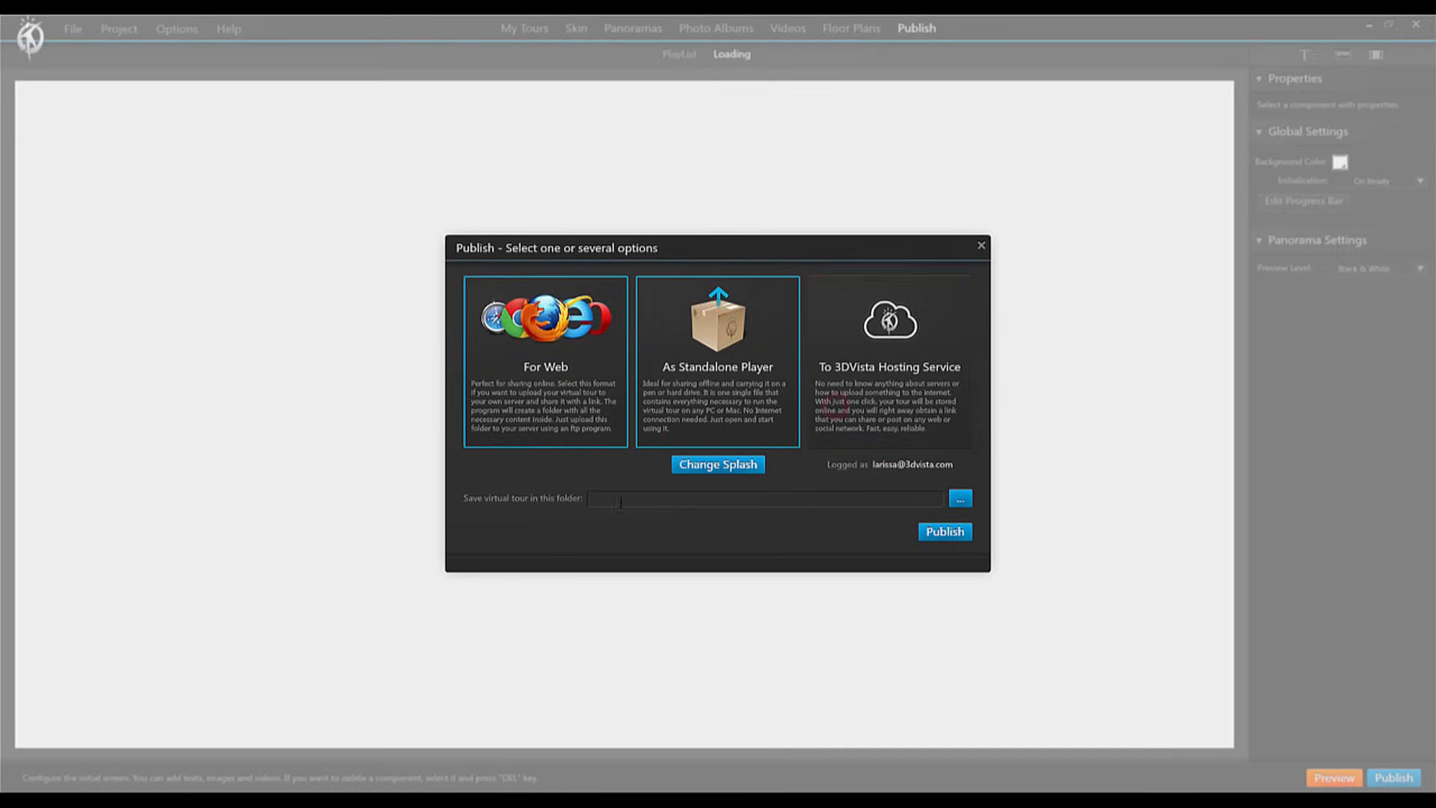
left_click(960, 498)
right_click(189, 306)
left_click(260, 428)
left_click(382, 428)
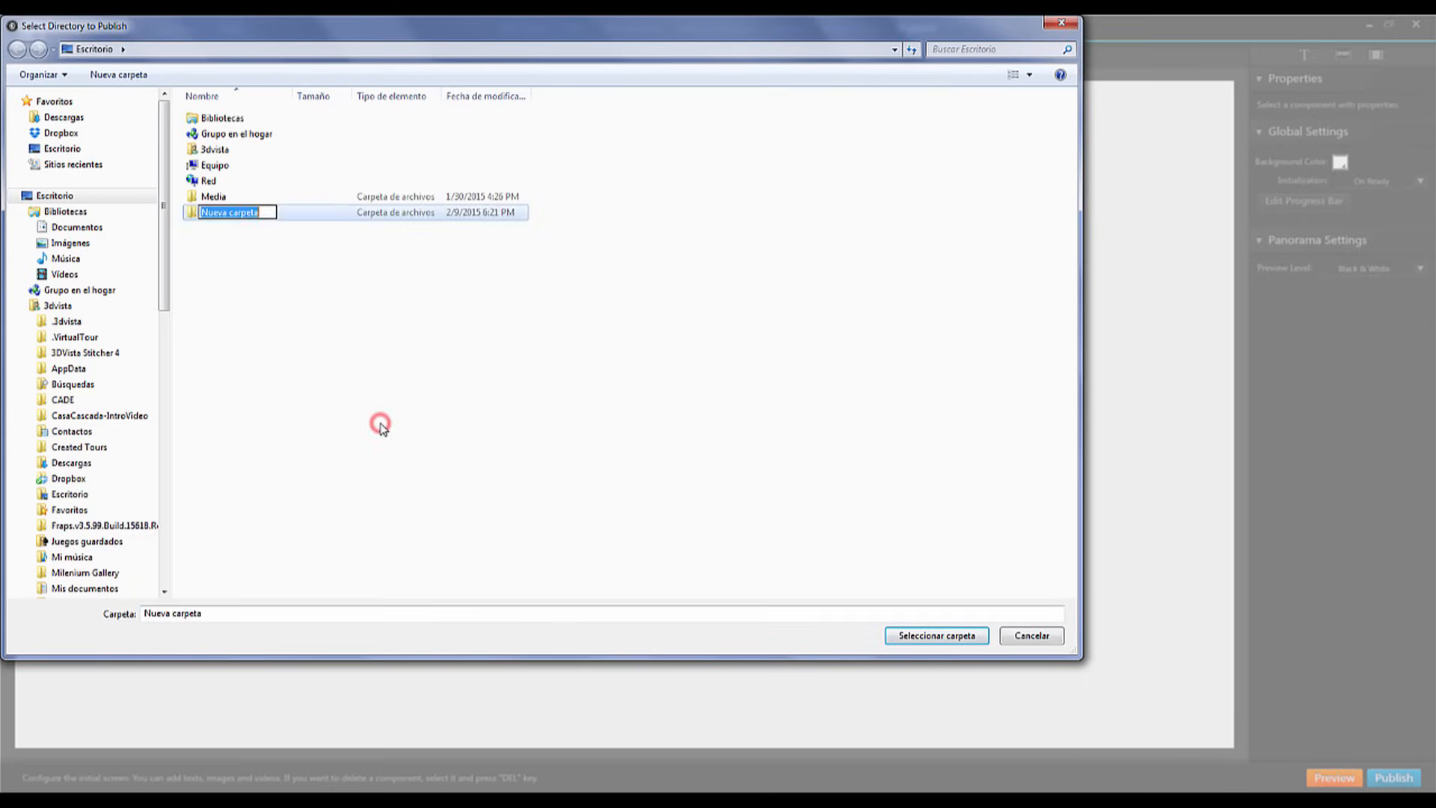
type("My")
type(" first Virtual Tour")
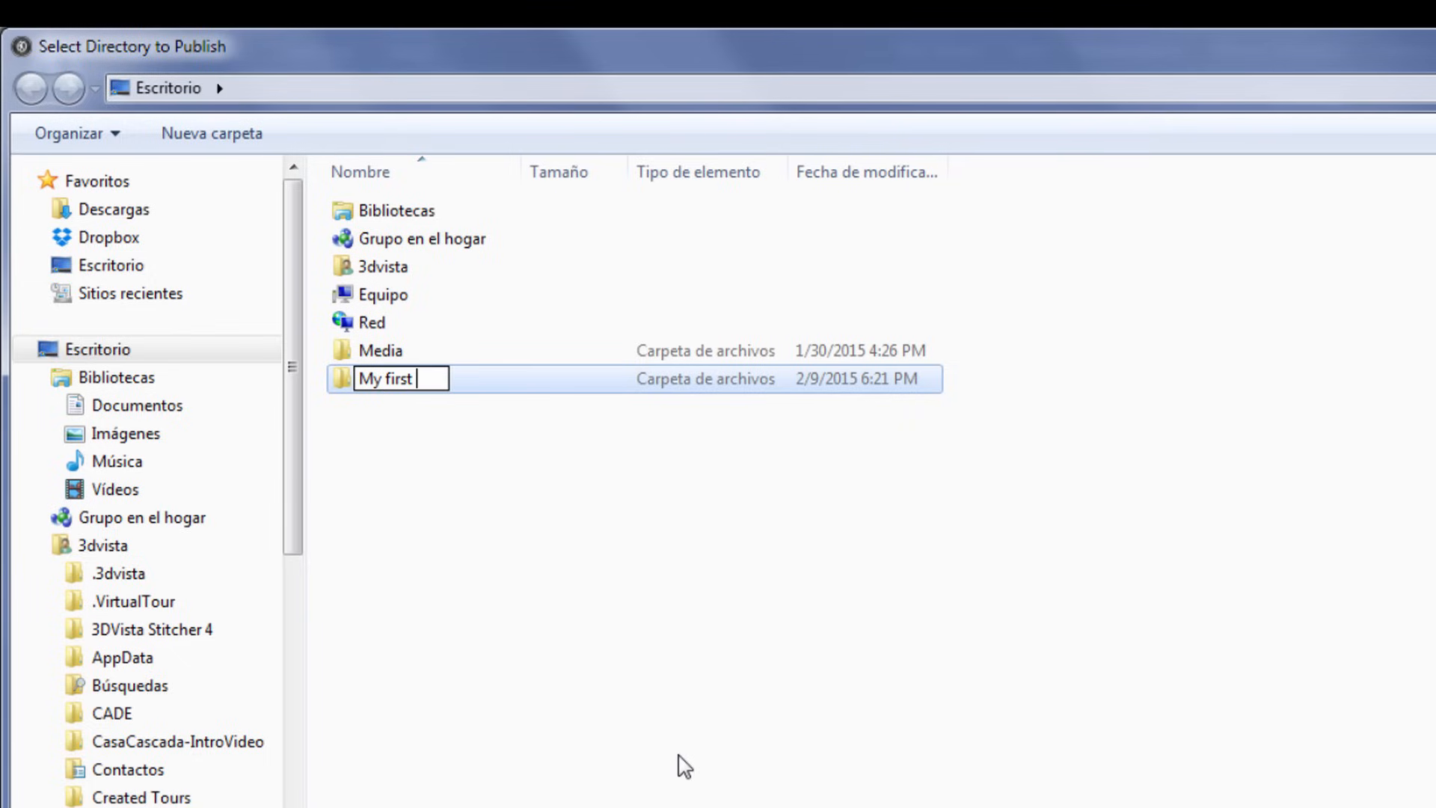
key("Return")
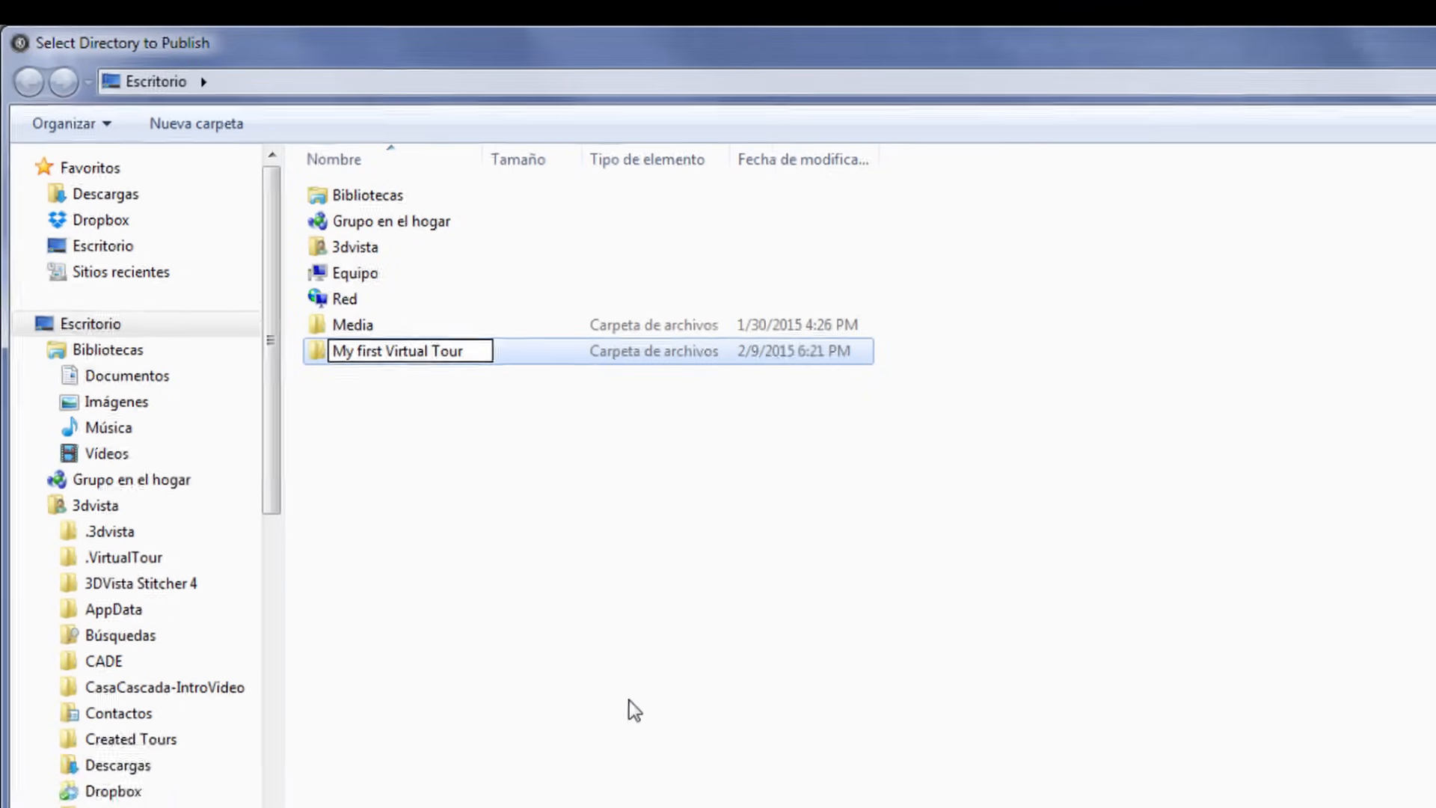
double_click(240, 214)
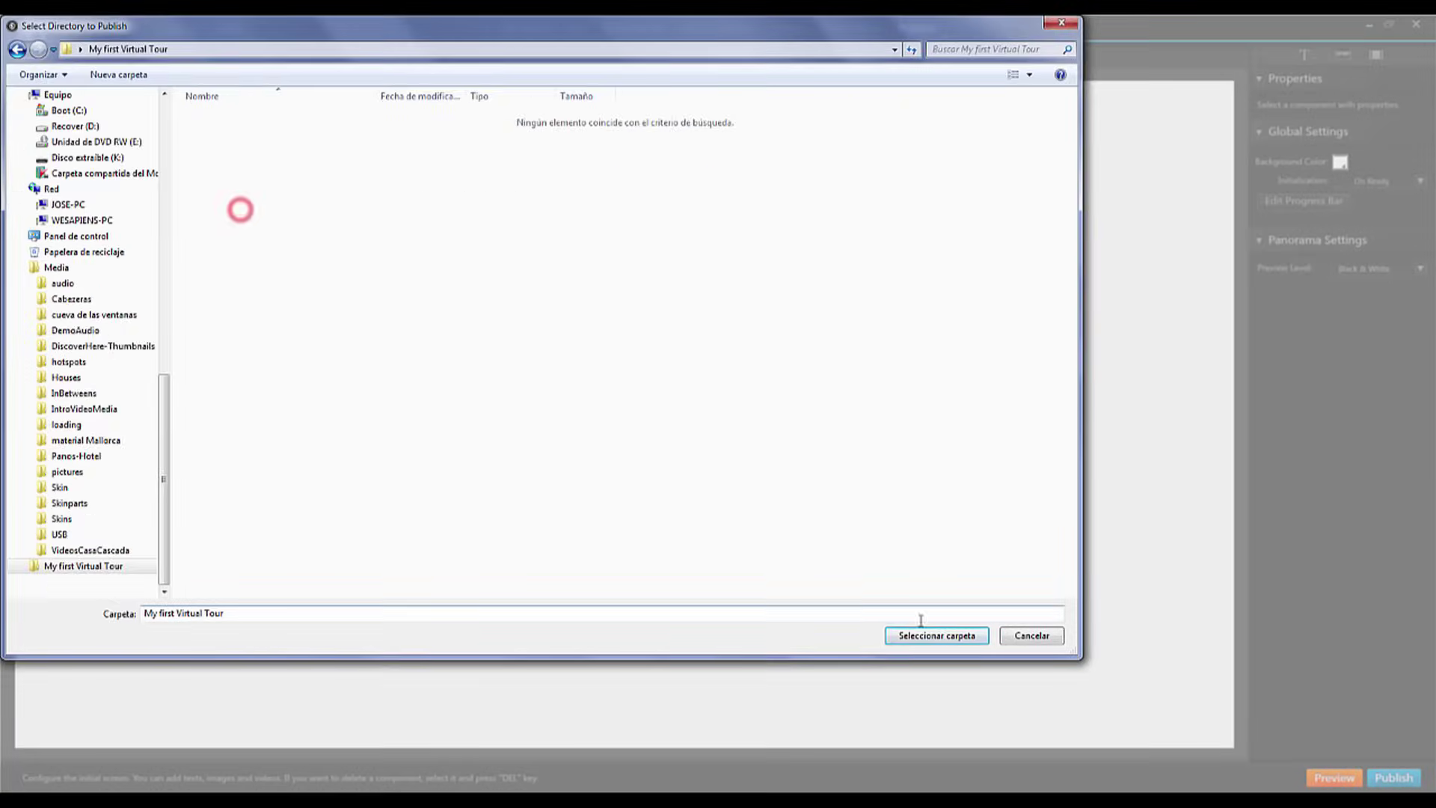
left_click(935, 636)
Step: Publish the tour and dismiss the tour-created confirmation
left_click(945, 534)
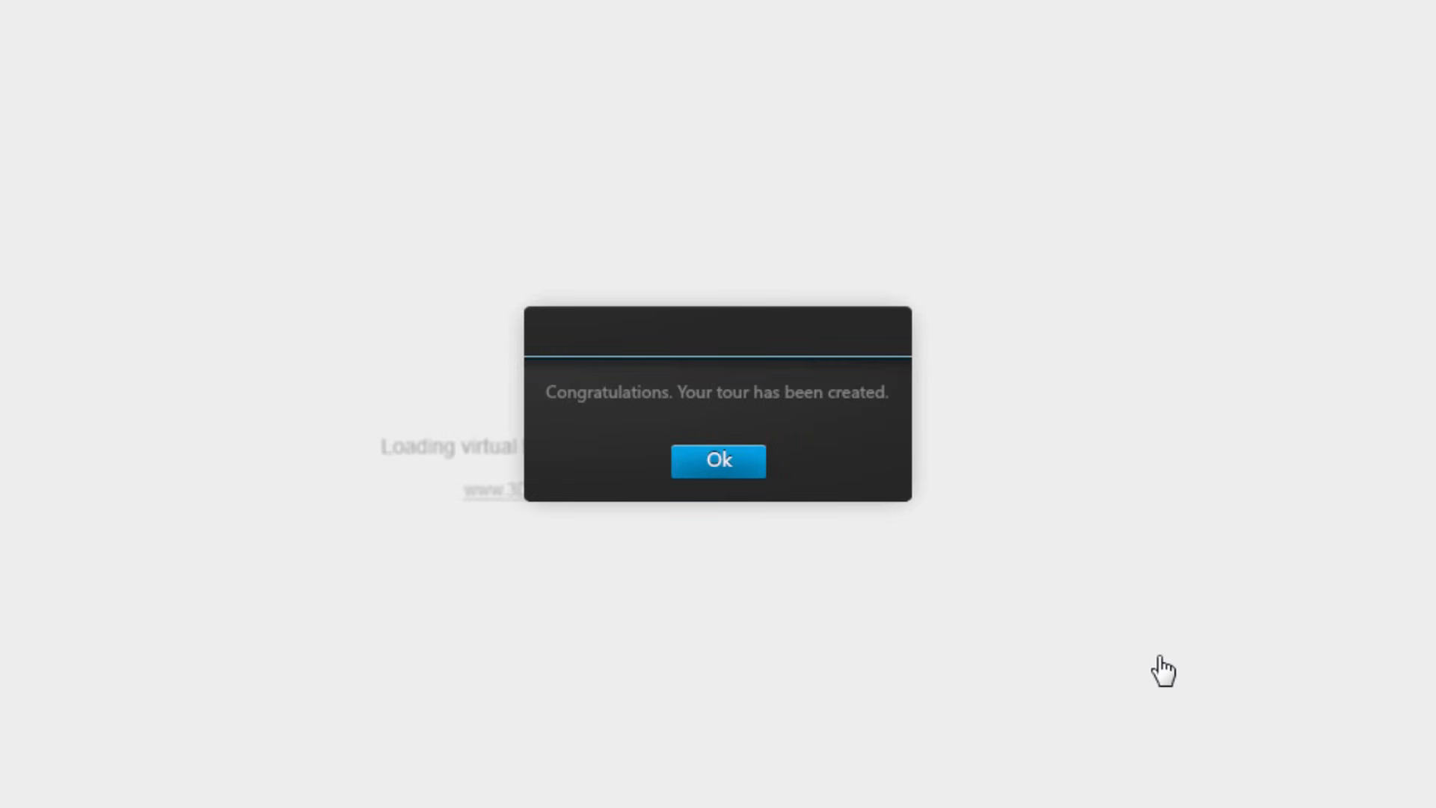
left_click(718, 462)
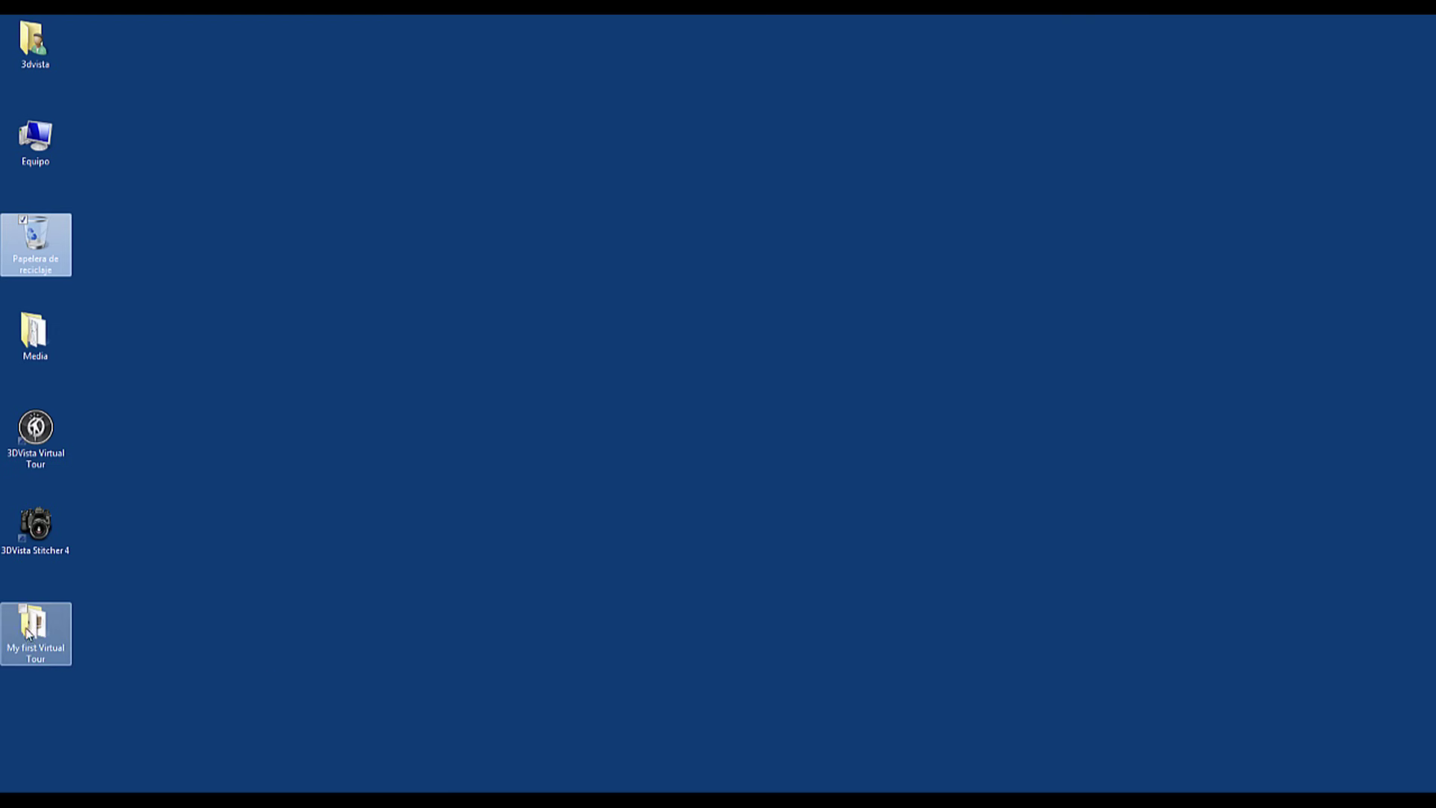
Step: Launch Untitled 15_Windows.exe from the My first Virtual Tour desktop folder
double_click(33, 628)
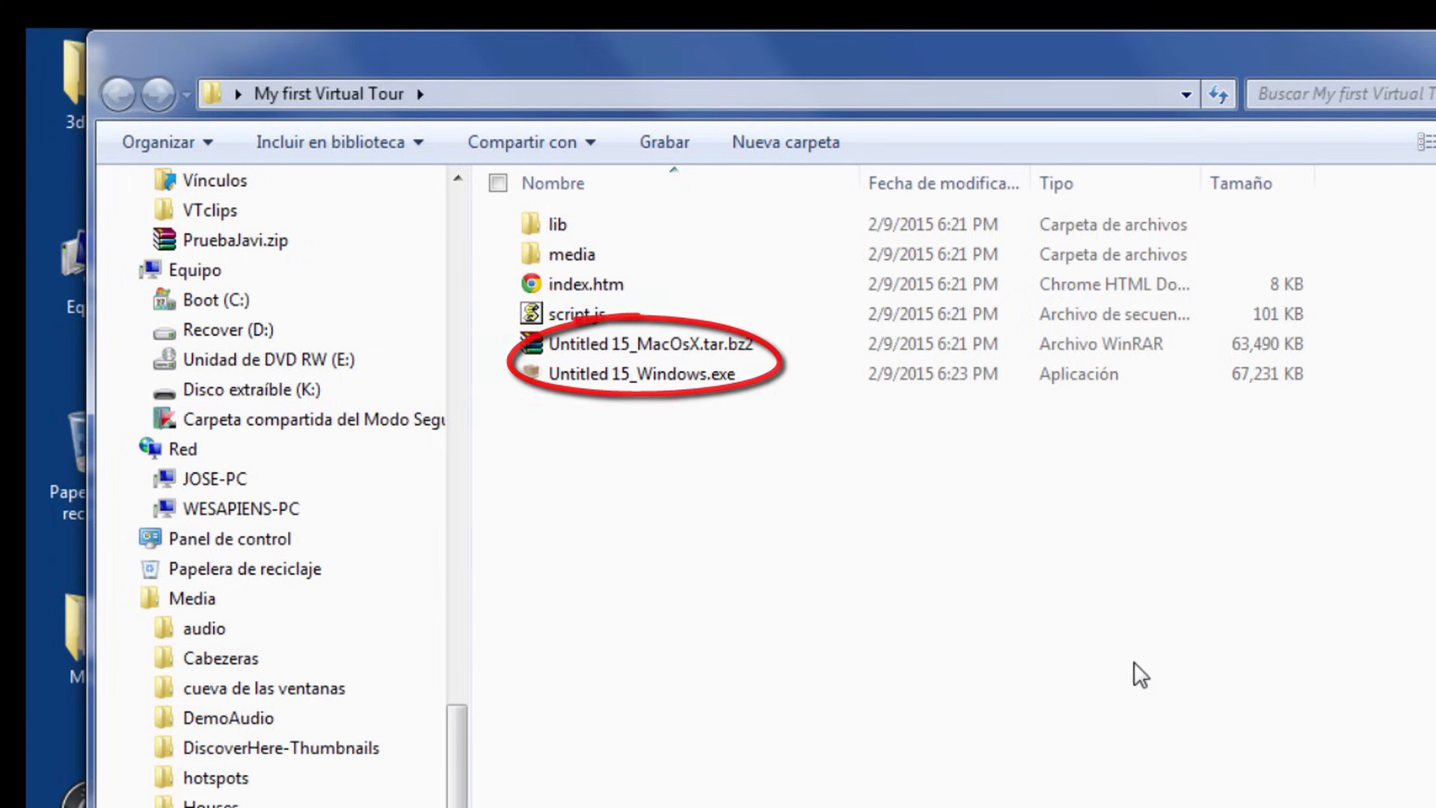
double_click(603, 372)
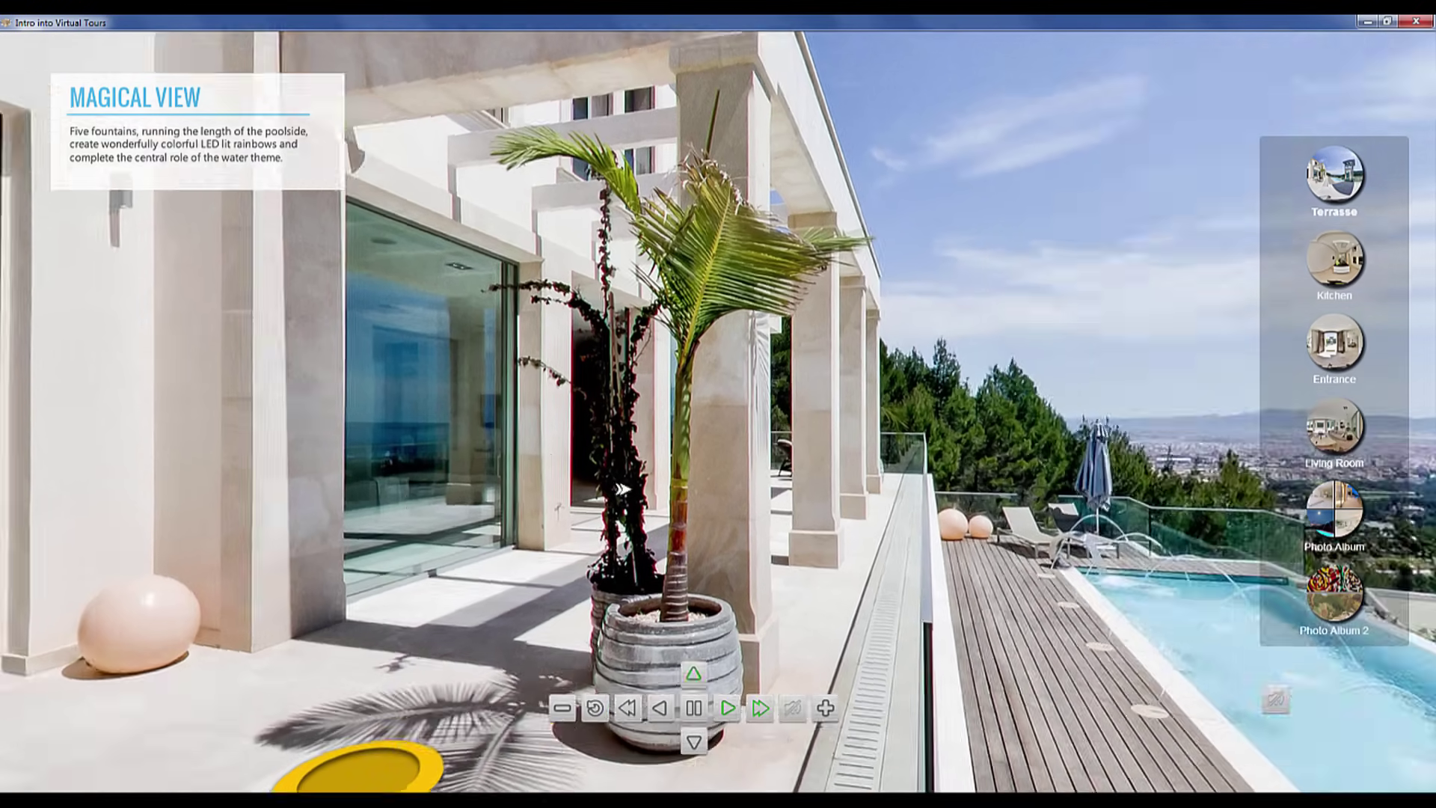
Step: Look around the terrace in the standalone player and enter the hallway through the entrance hotspot
mouse_move(621, 491)
left_mouse_down()
mouse_move(575, 495)
mouse_move(518, 406)
left_mouse_up()
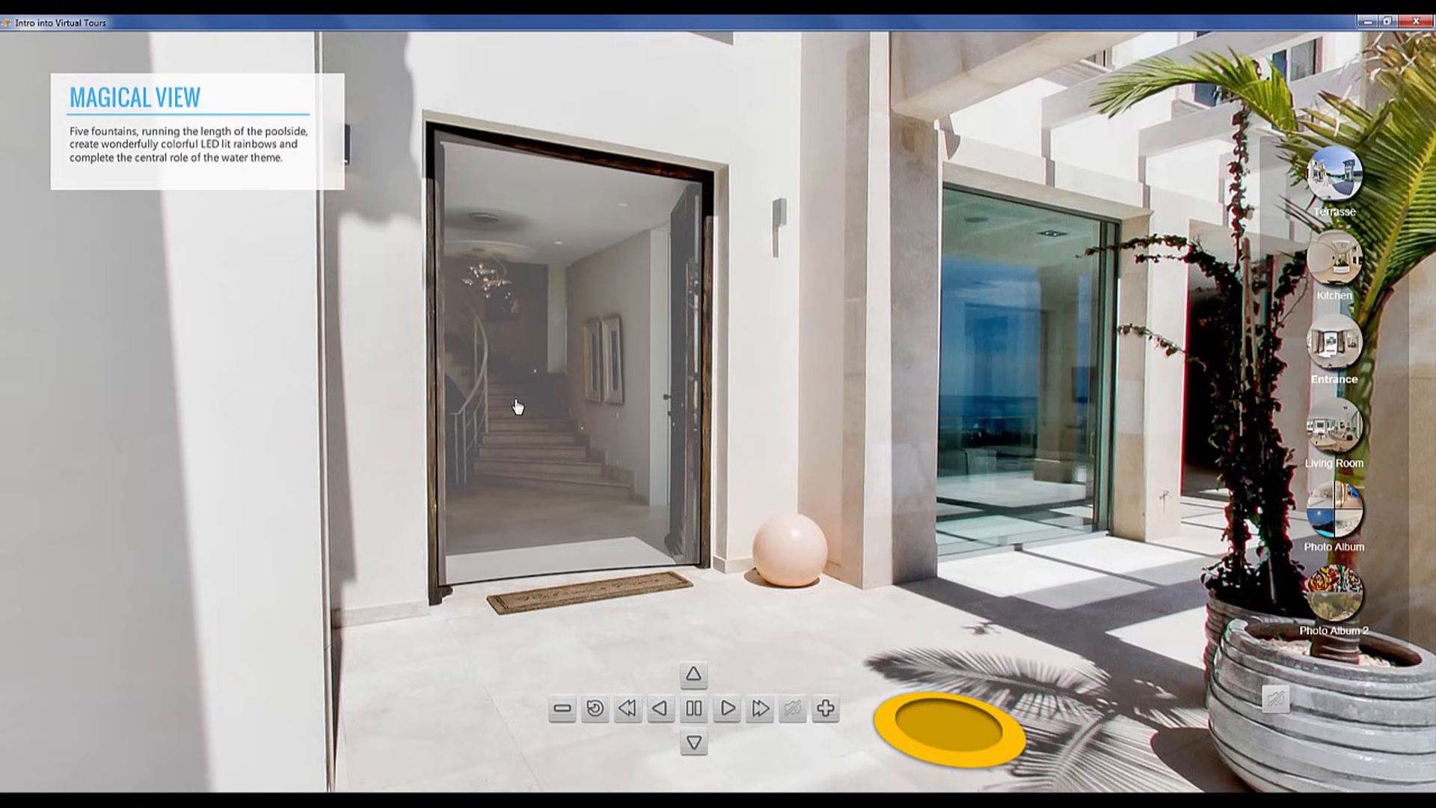
left_click(518, 406)
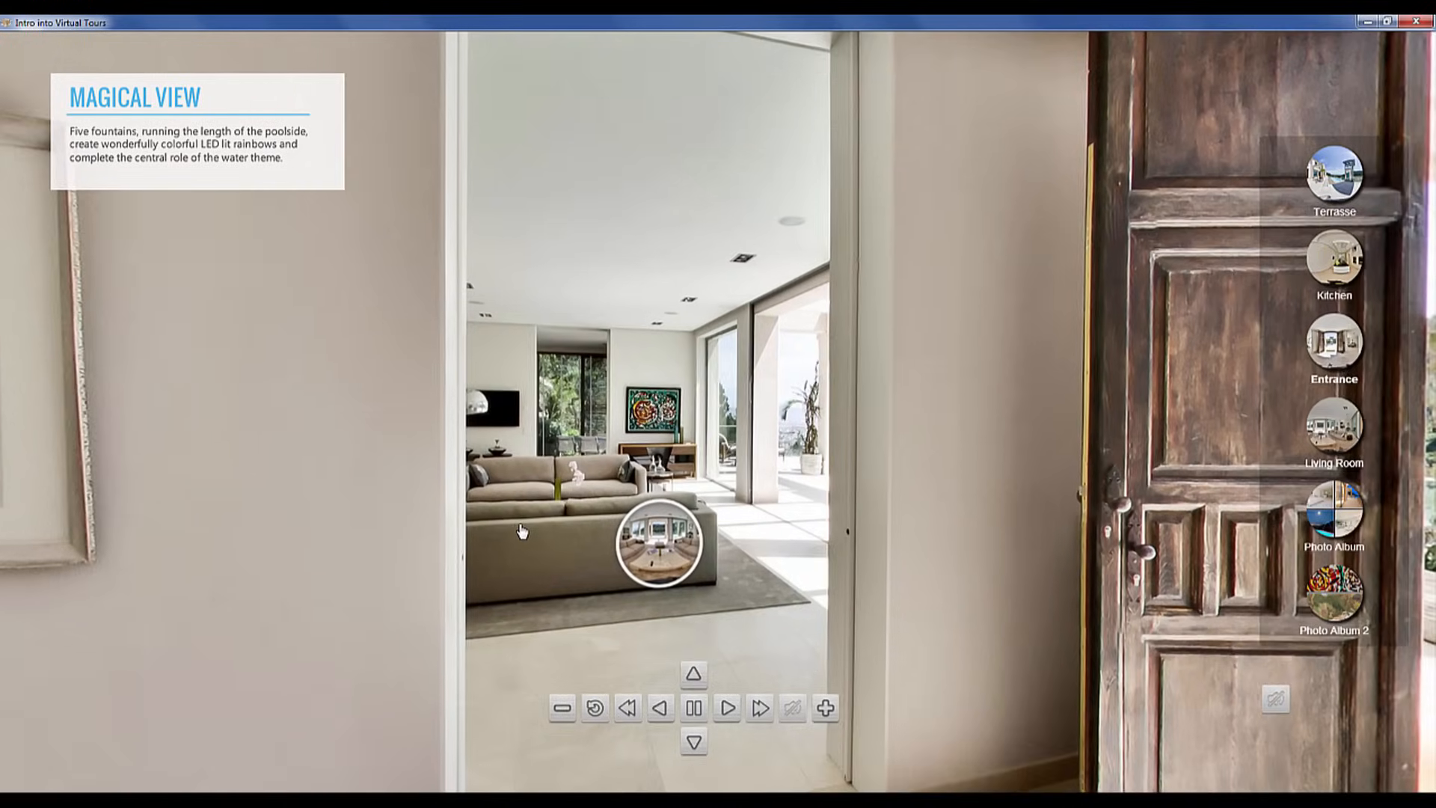